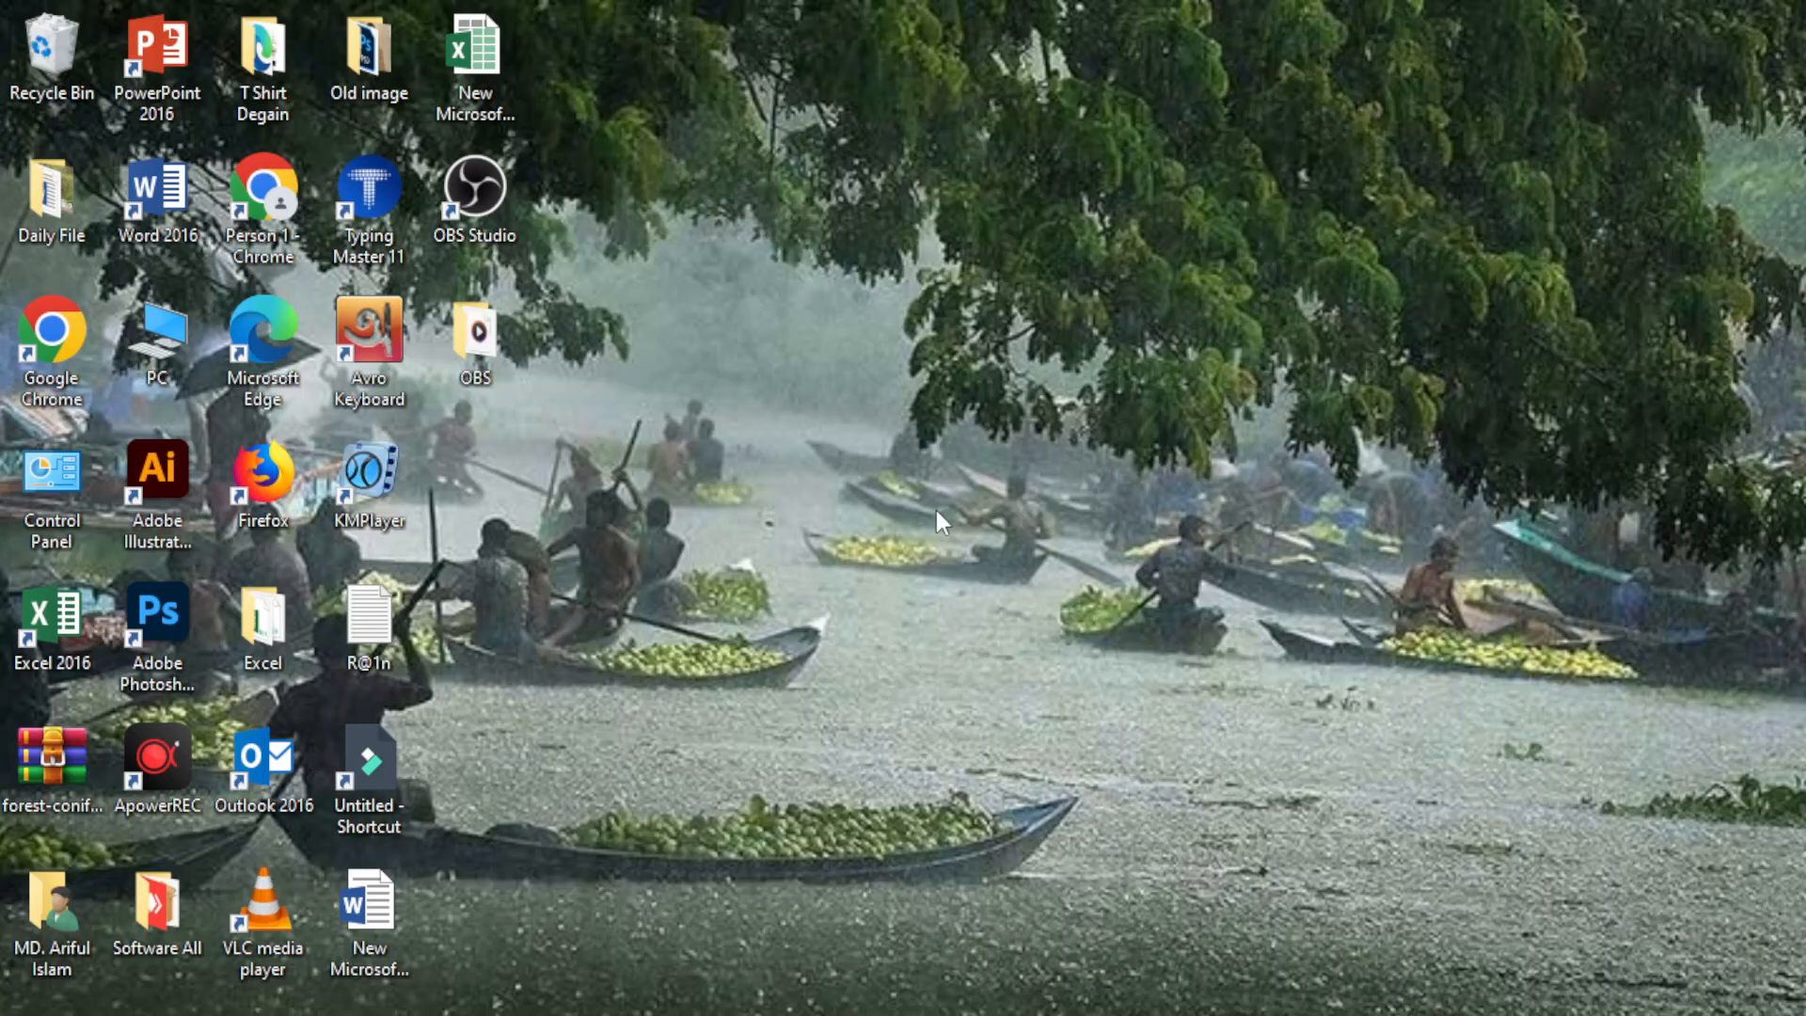
Create a new blank Microsoft Excel Worksheet file on the Windows desktop.
{"action": "right_click", "coordinate": [997, 536]}
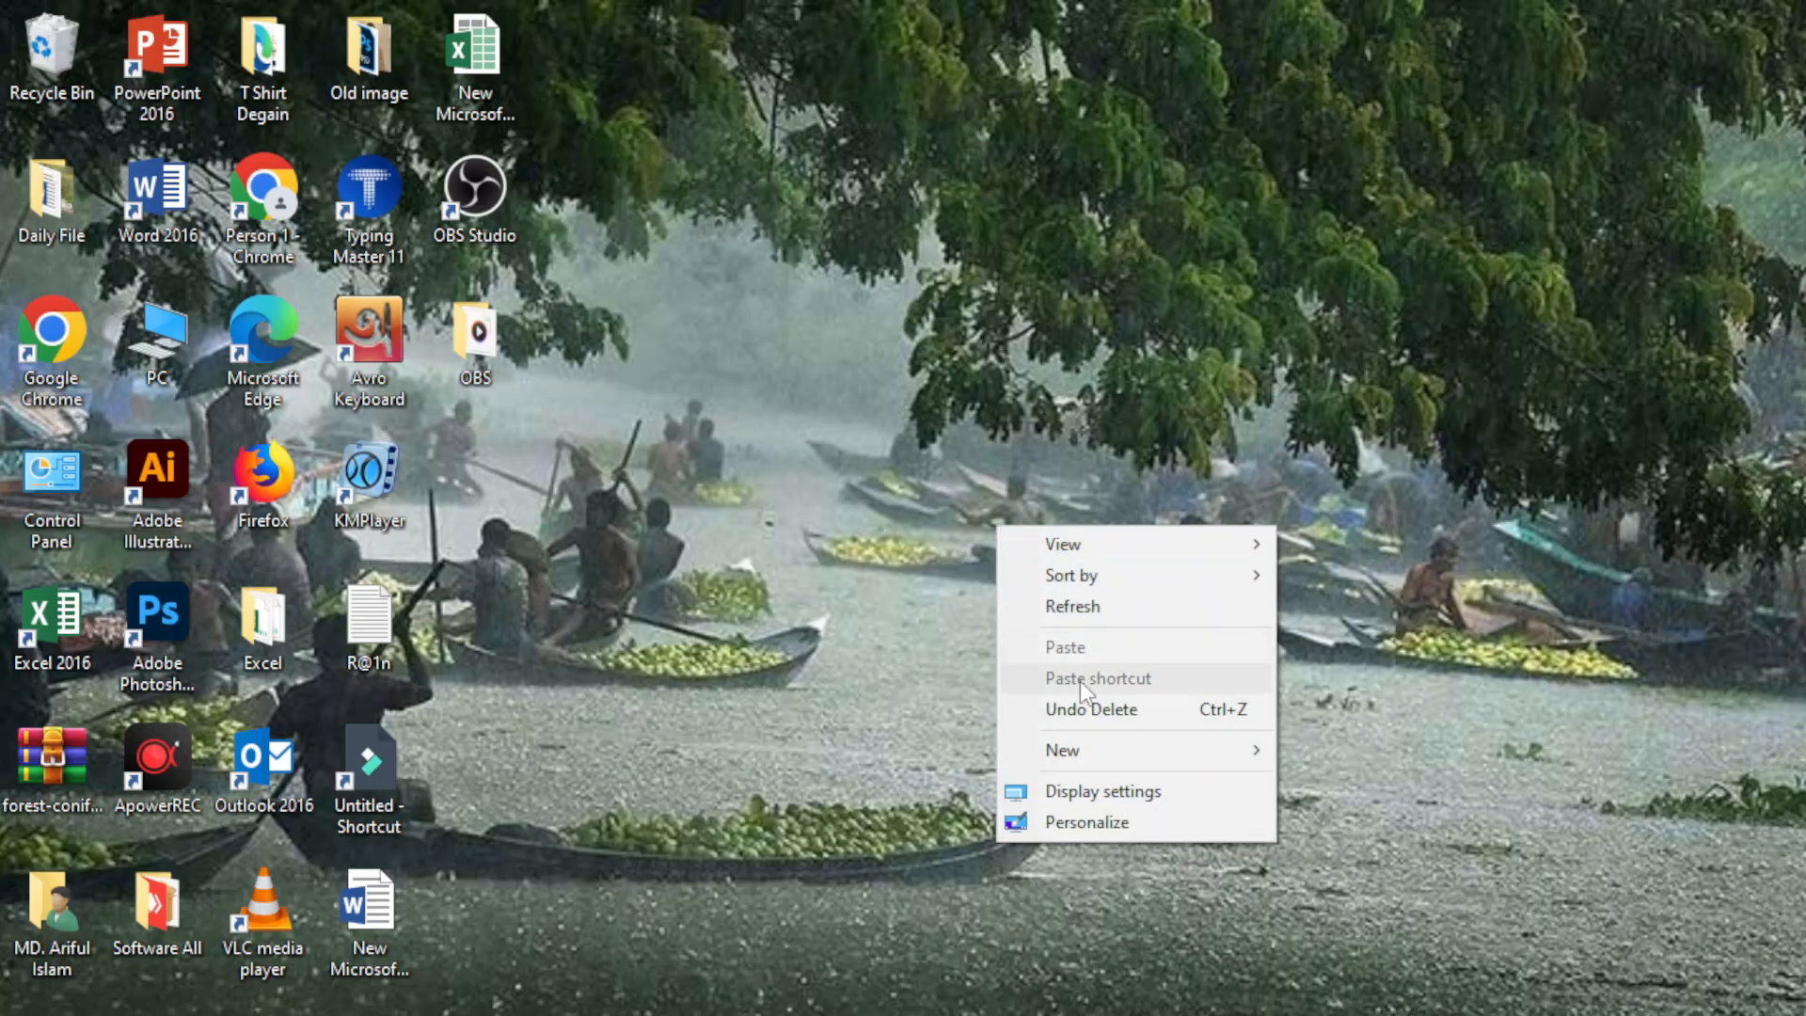
{"action": "mouse_move", "coordinate": [1091, 755]}
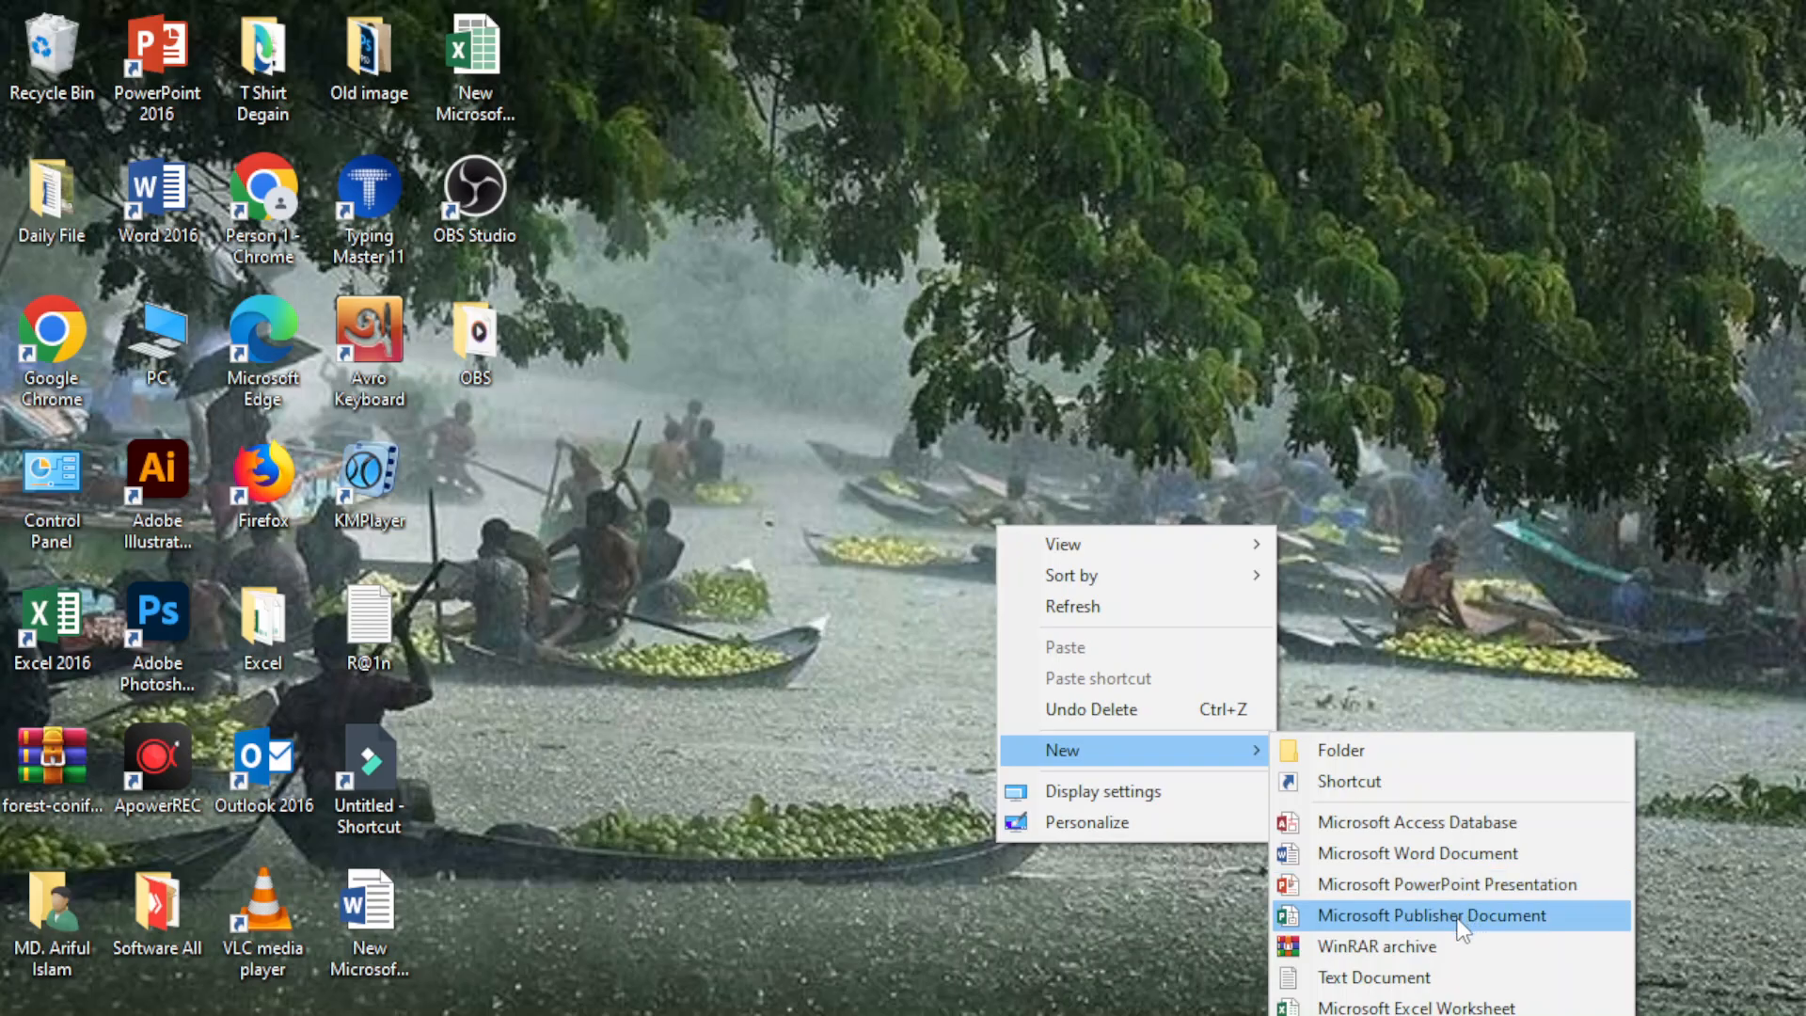
{"action": "left_click", "coordinate": [1429, 1006]}
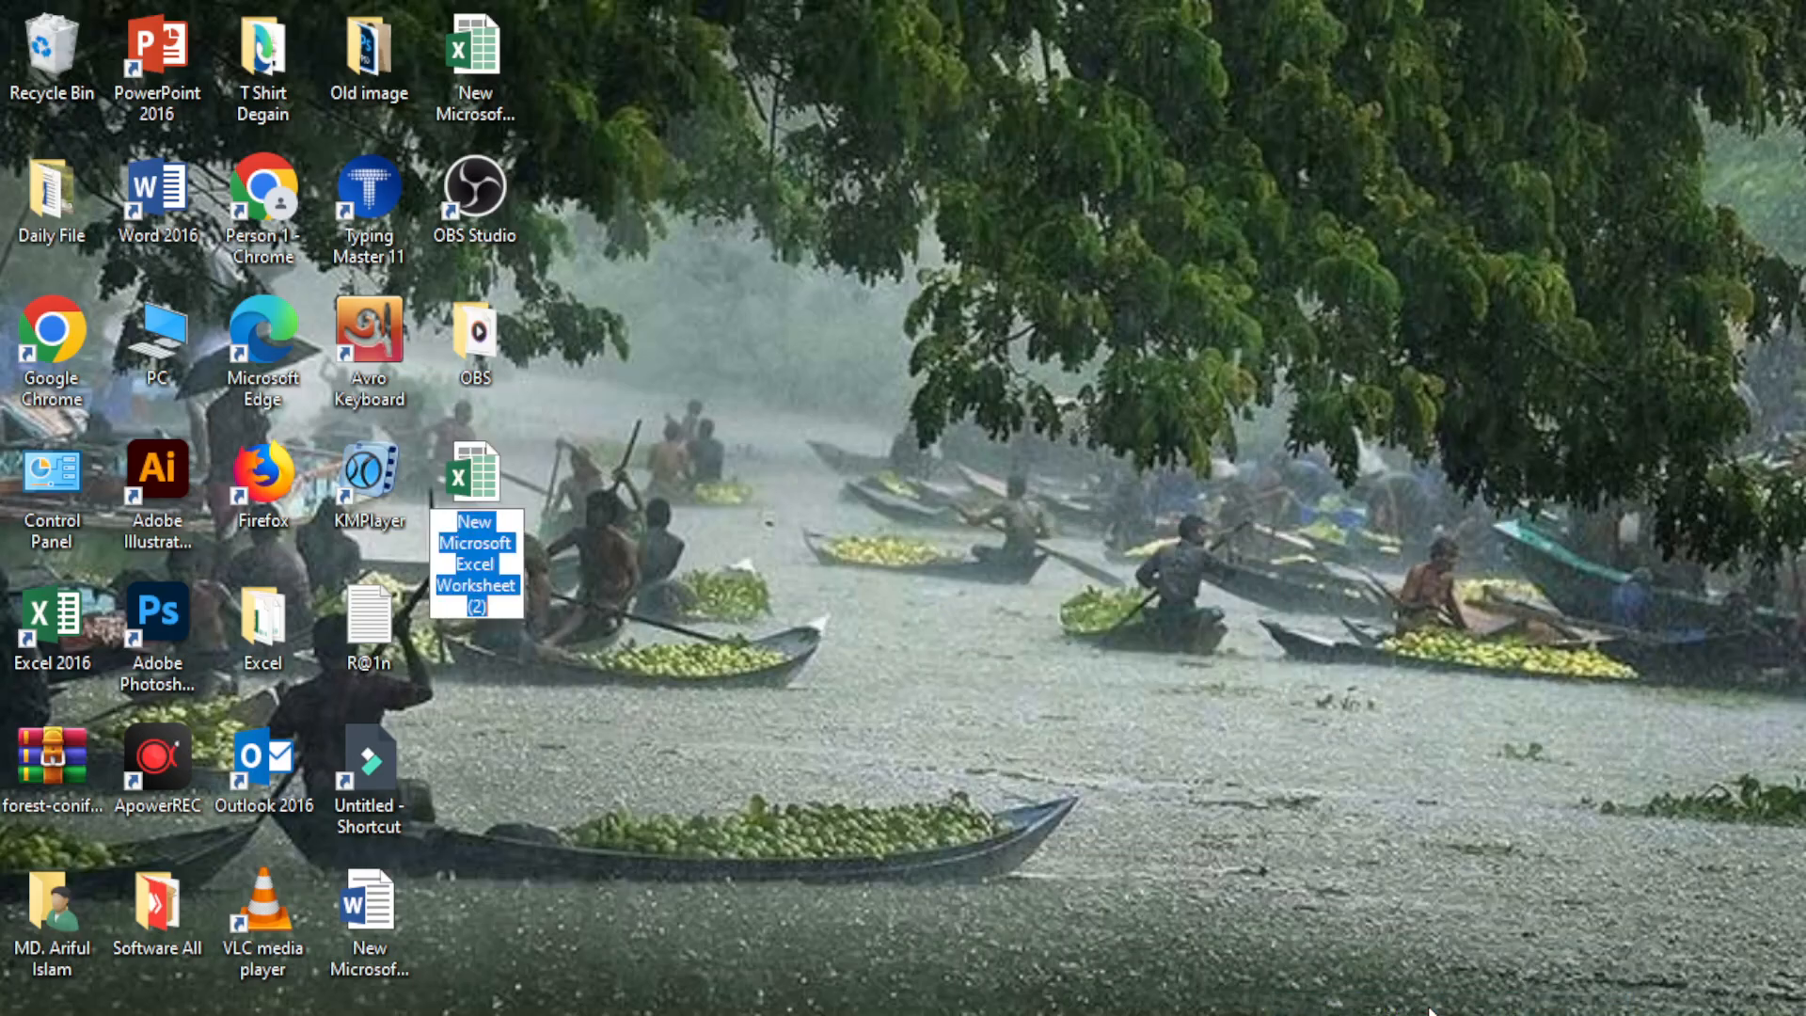
Rename the new worksheet file to ABCD and open it in a maximized Excel window.
{"action": "key", "text": "Return"}
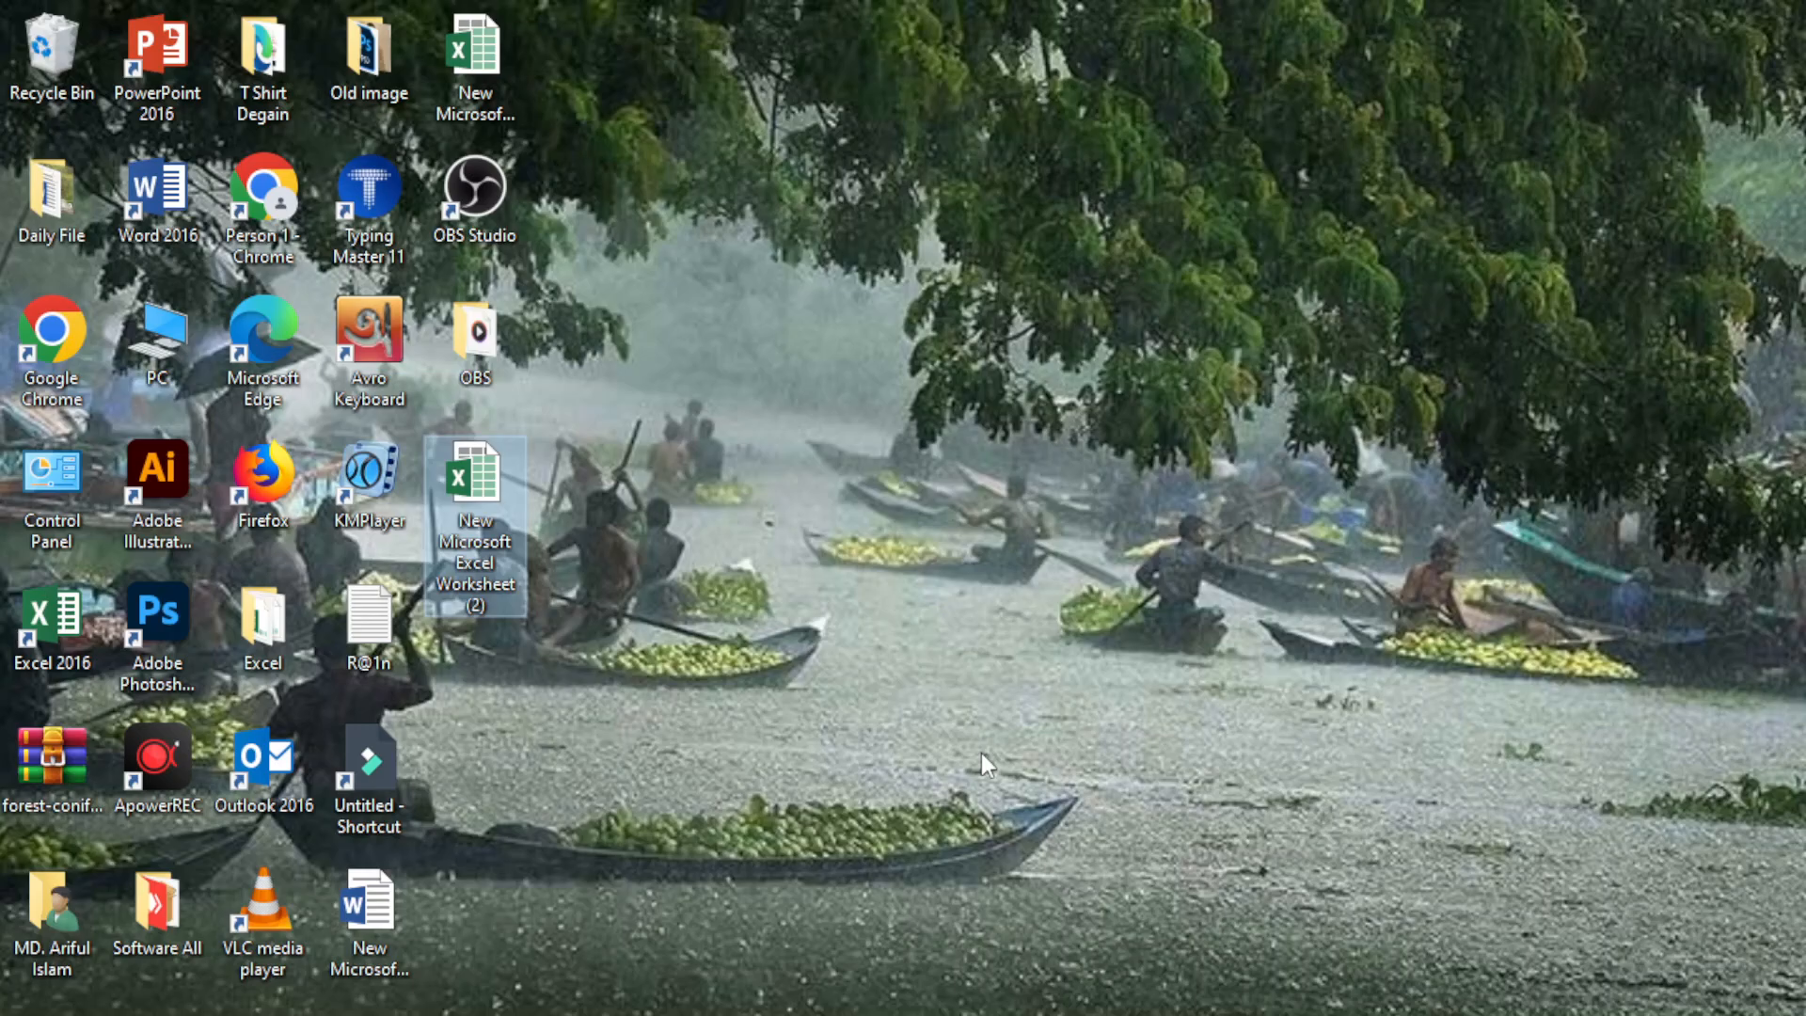
{"action": "left_click", "coordinate": [715, 484]}
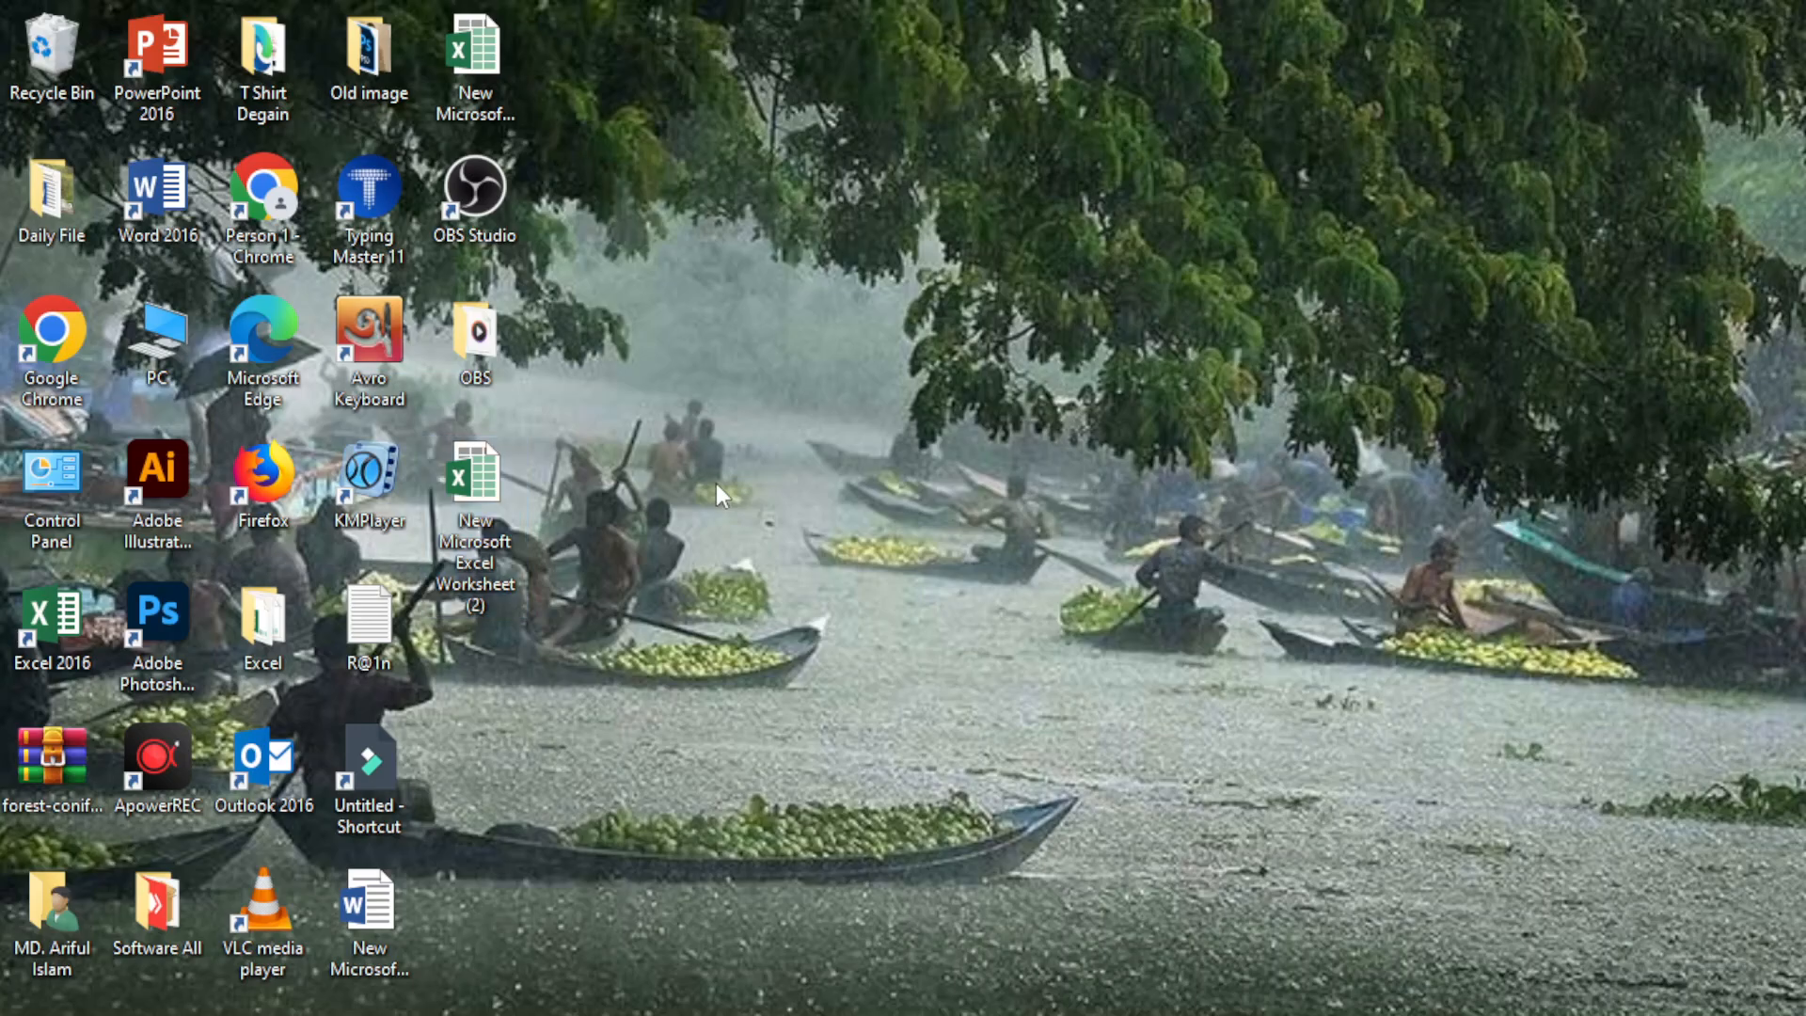
{"action": "left_click", "coordinate": [487, 493]}
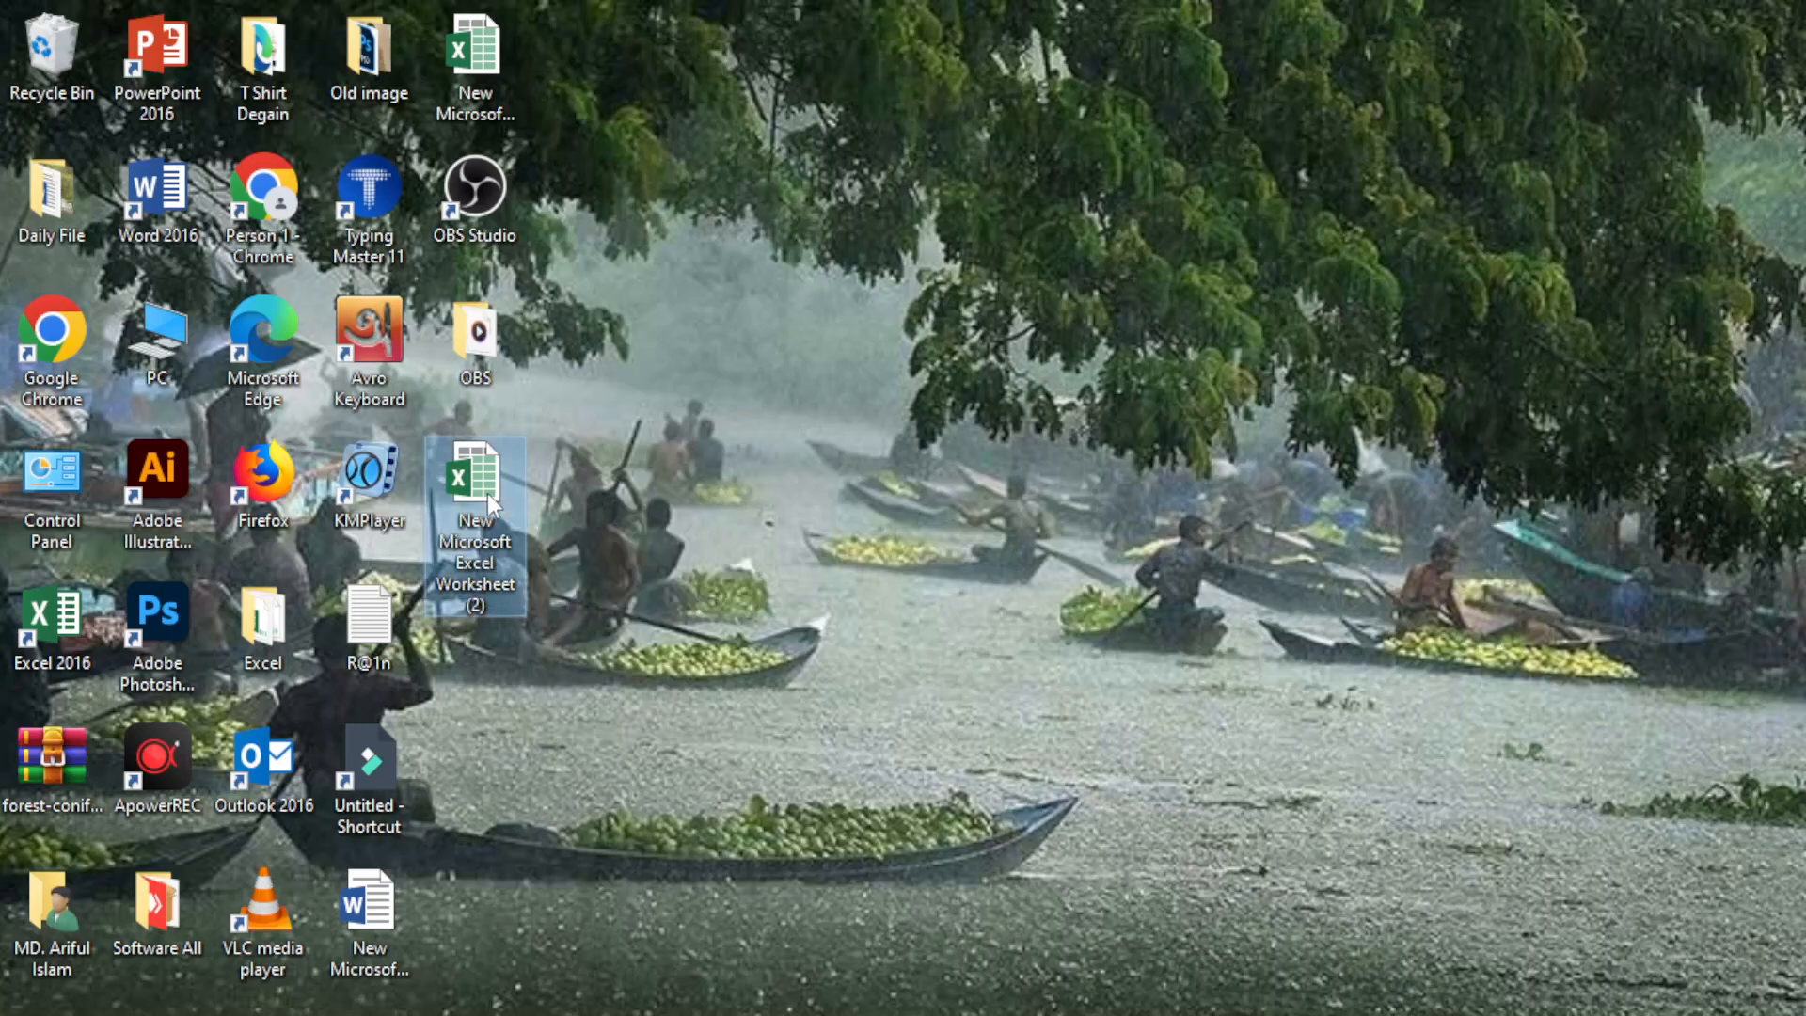
{"action": "right_click", "coordinate": [487, 492]}
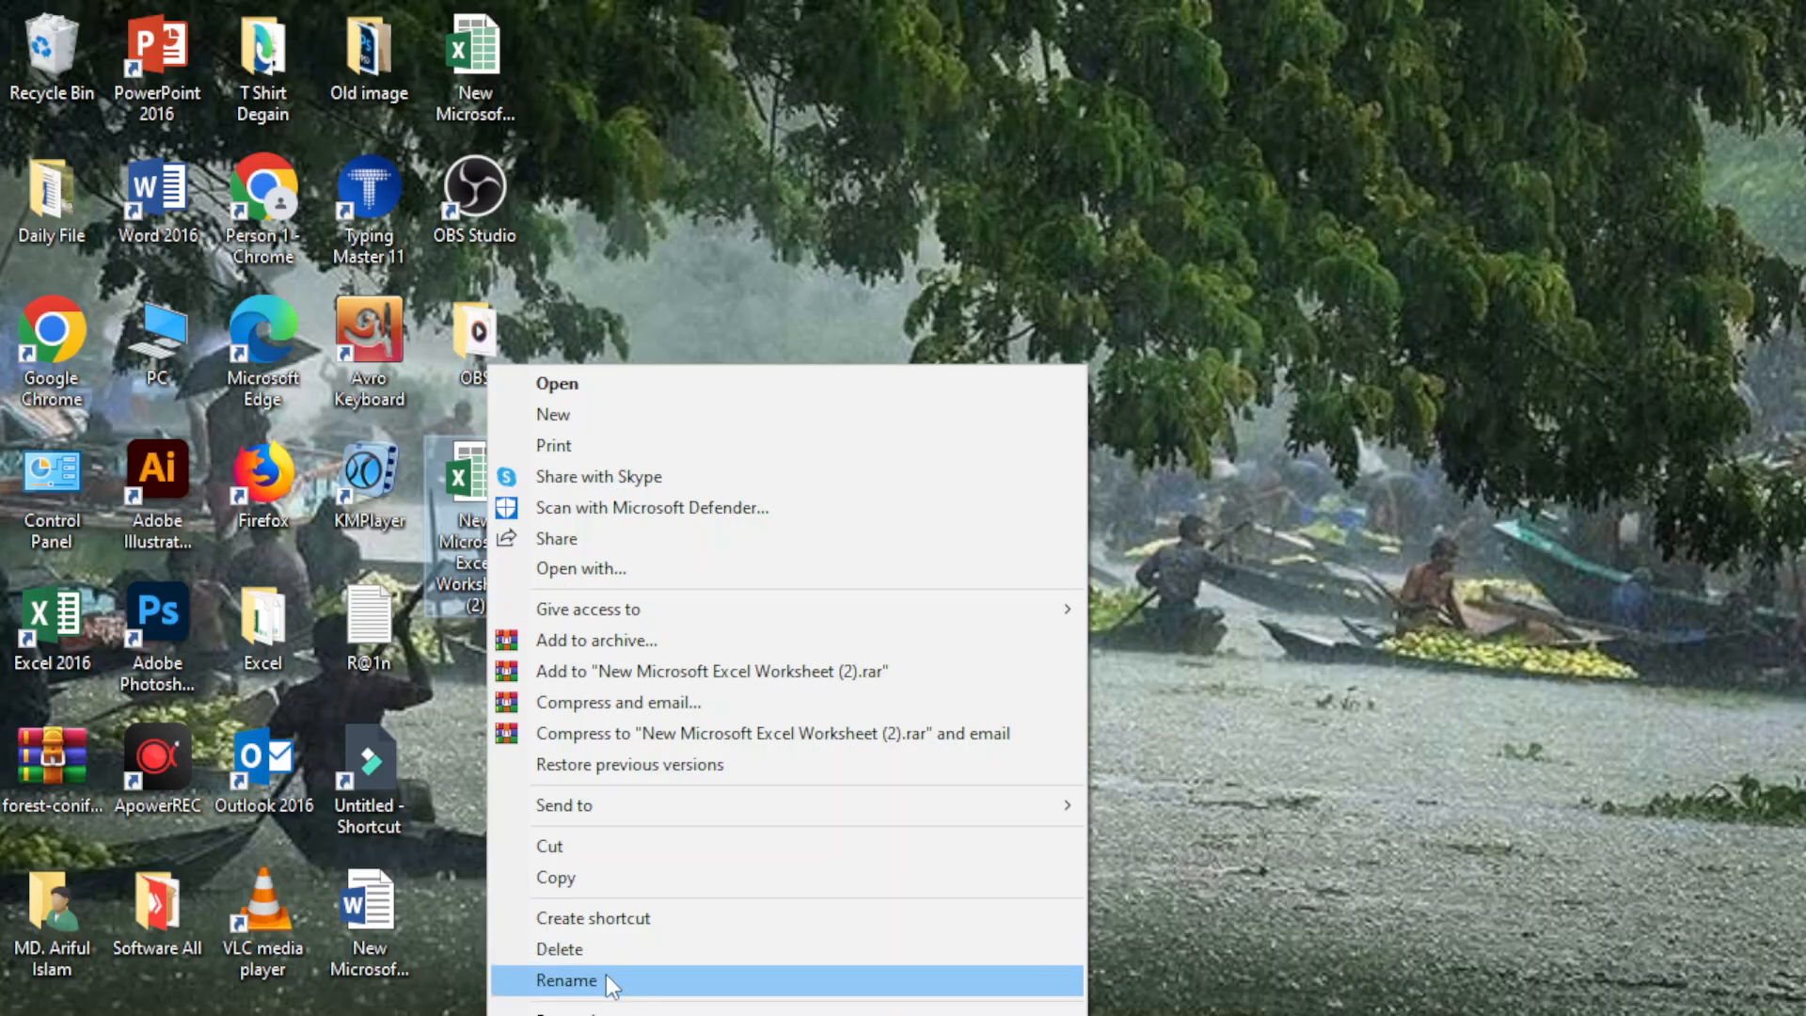
{"action": "left_click", "coordinate": [567, 980]}
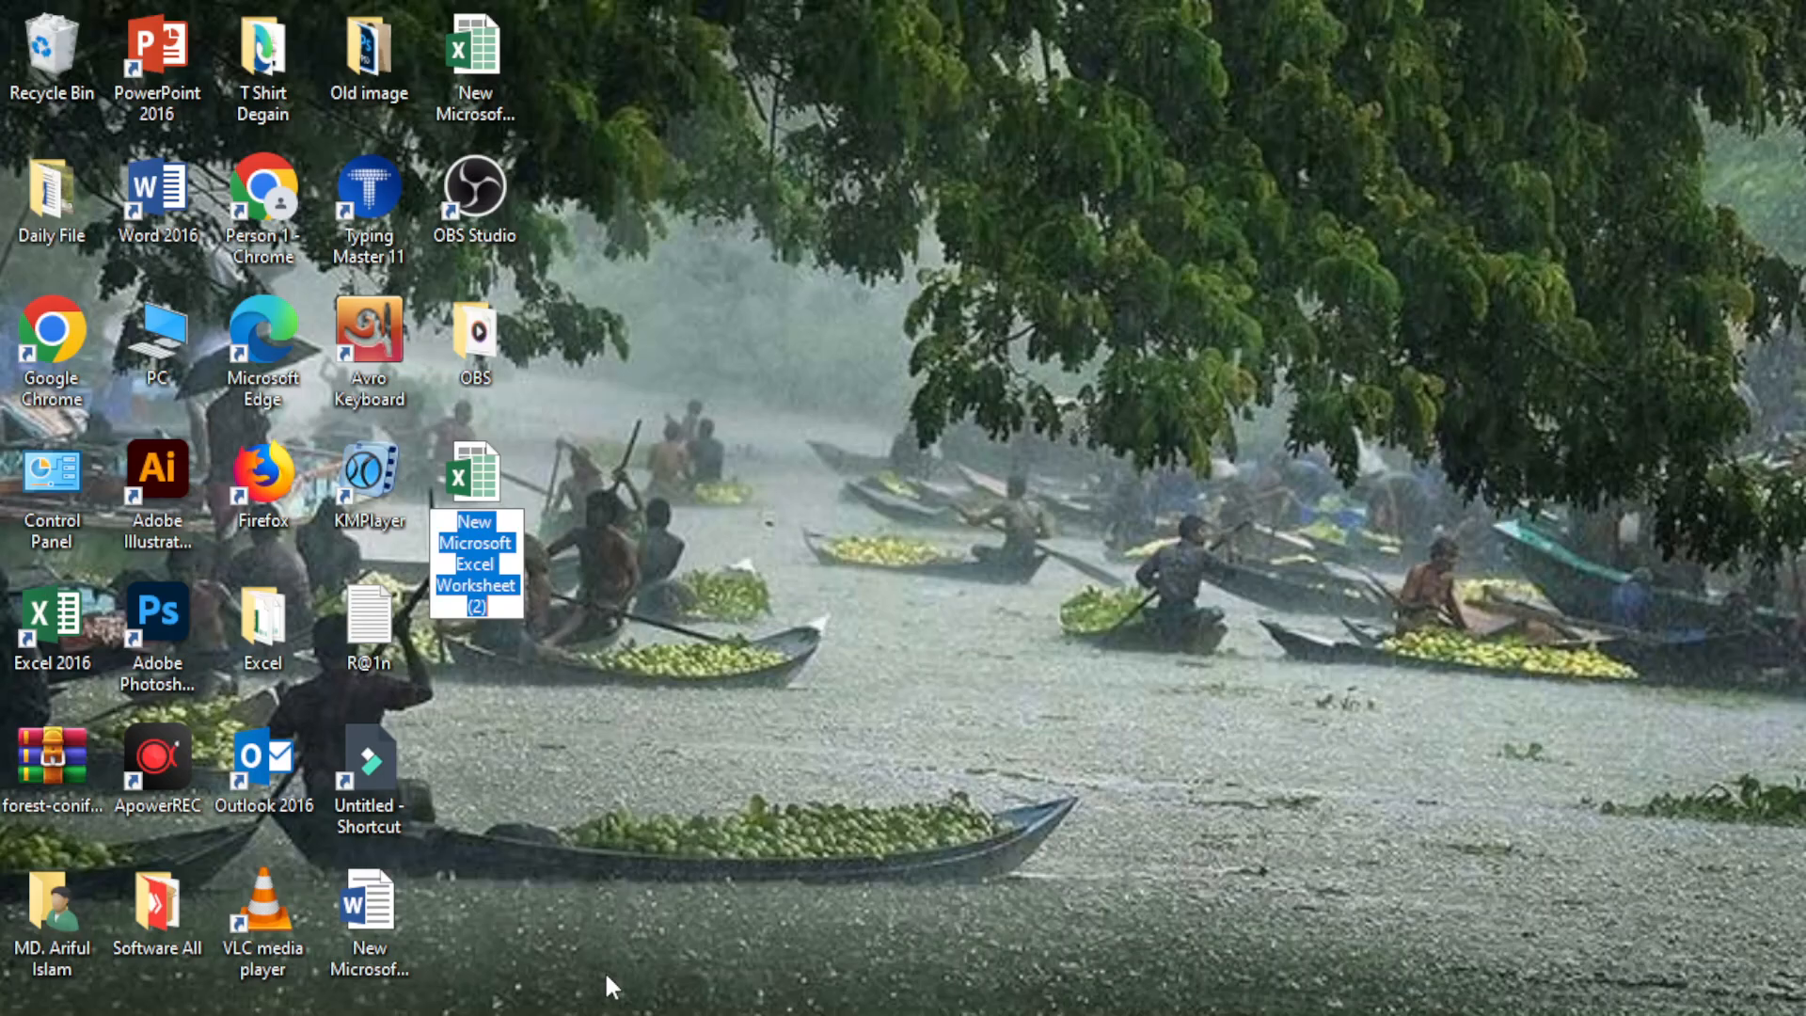
{"action": "key", "text": "BackSpace"}
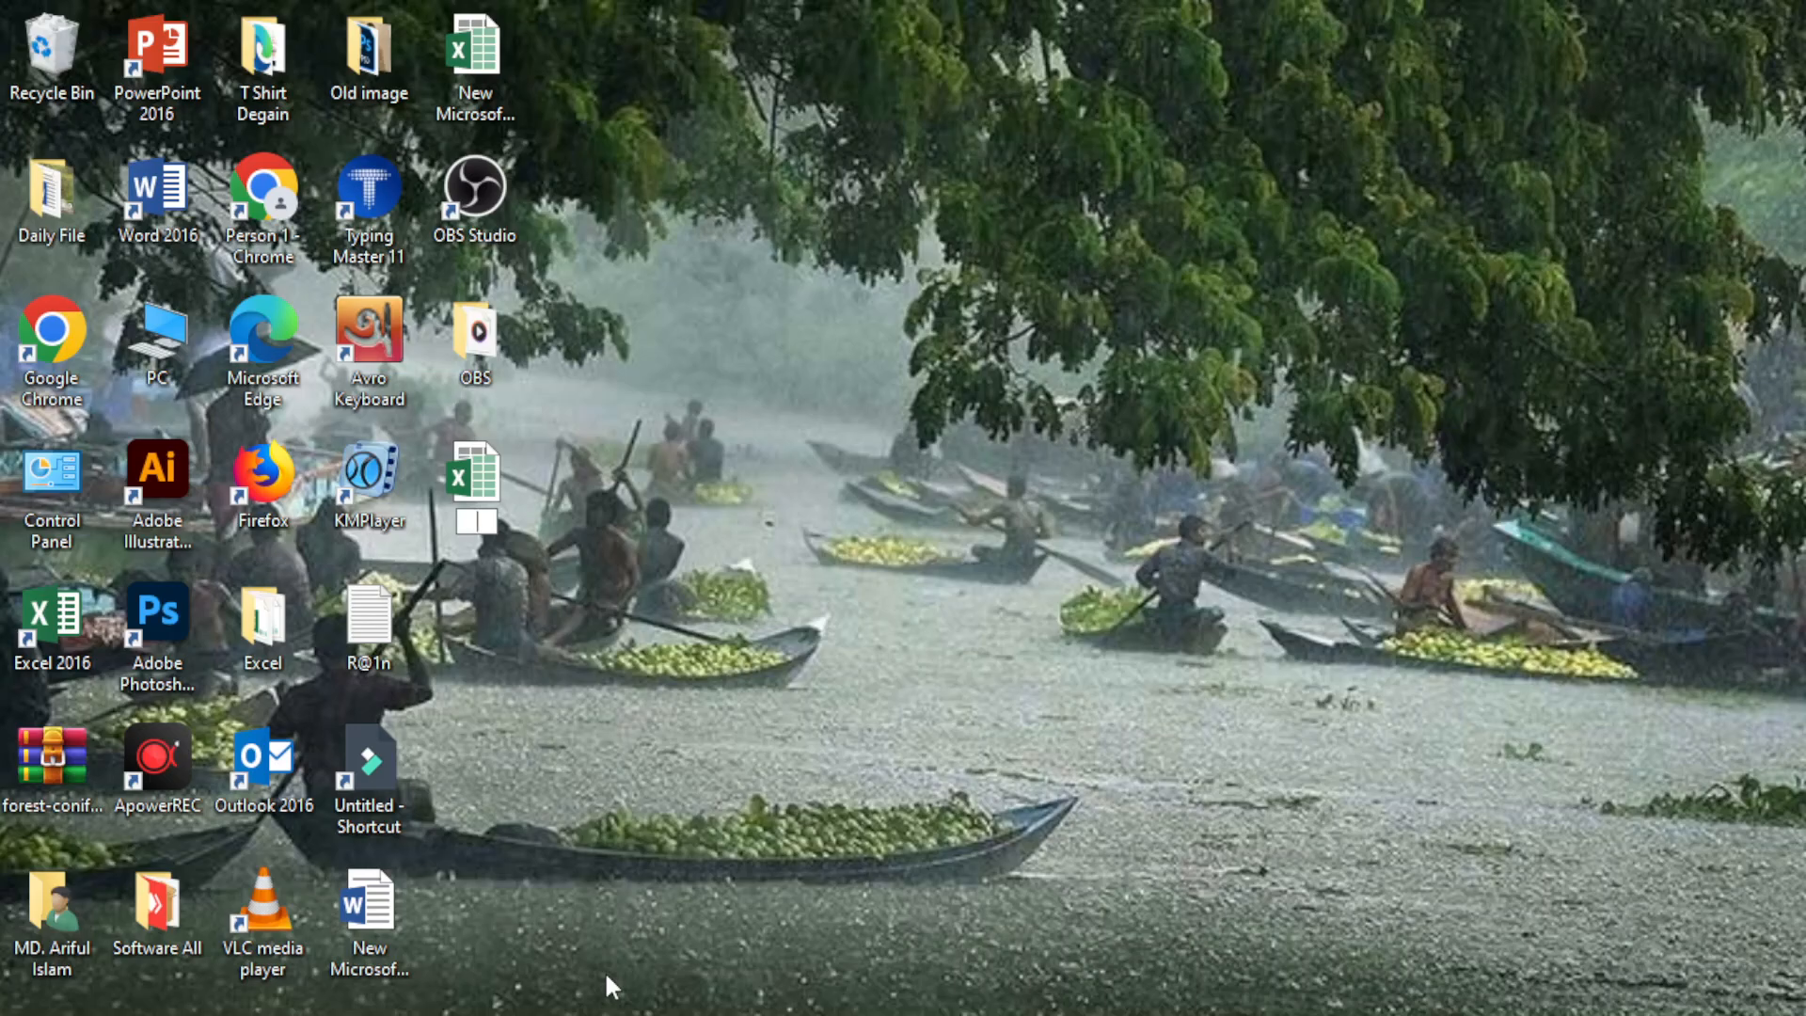
{"action": "type", "text": "dন"}
{"action": "key", "text": "BackSpace"}
{"action": "key", "text": "BackSpace"}
{"action": "type", "text": "ABD"}
{"action": "key", "text": "BackSpace"}
{"action": "type", "text": "CD"}
{"action": "key", "text": "Return"}
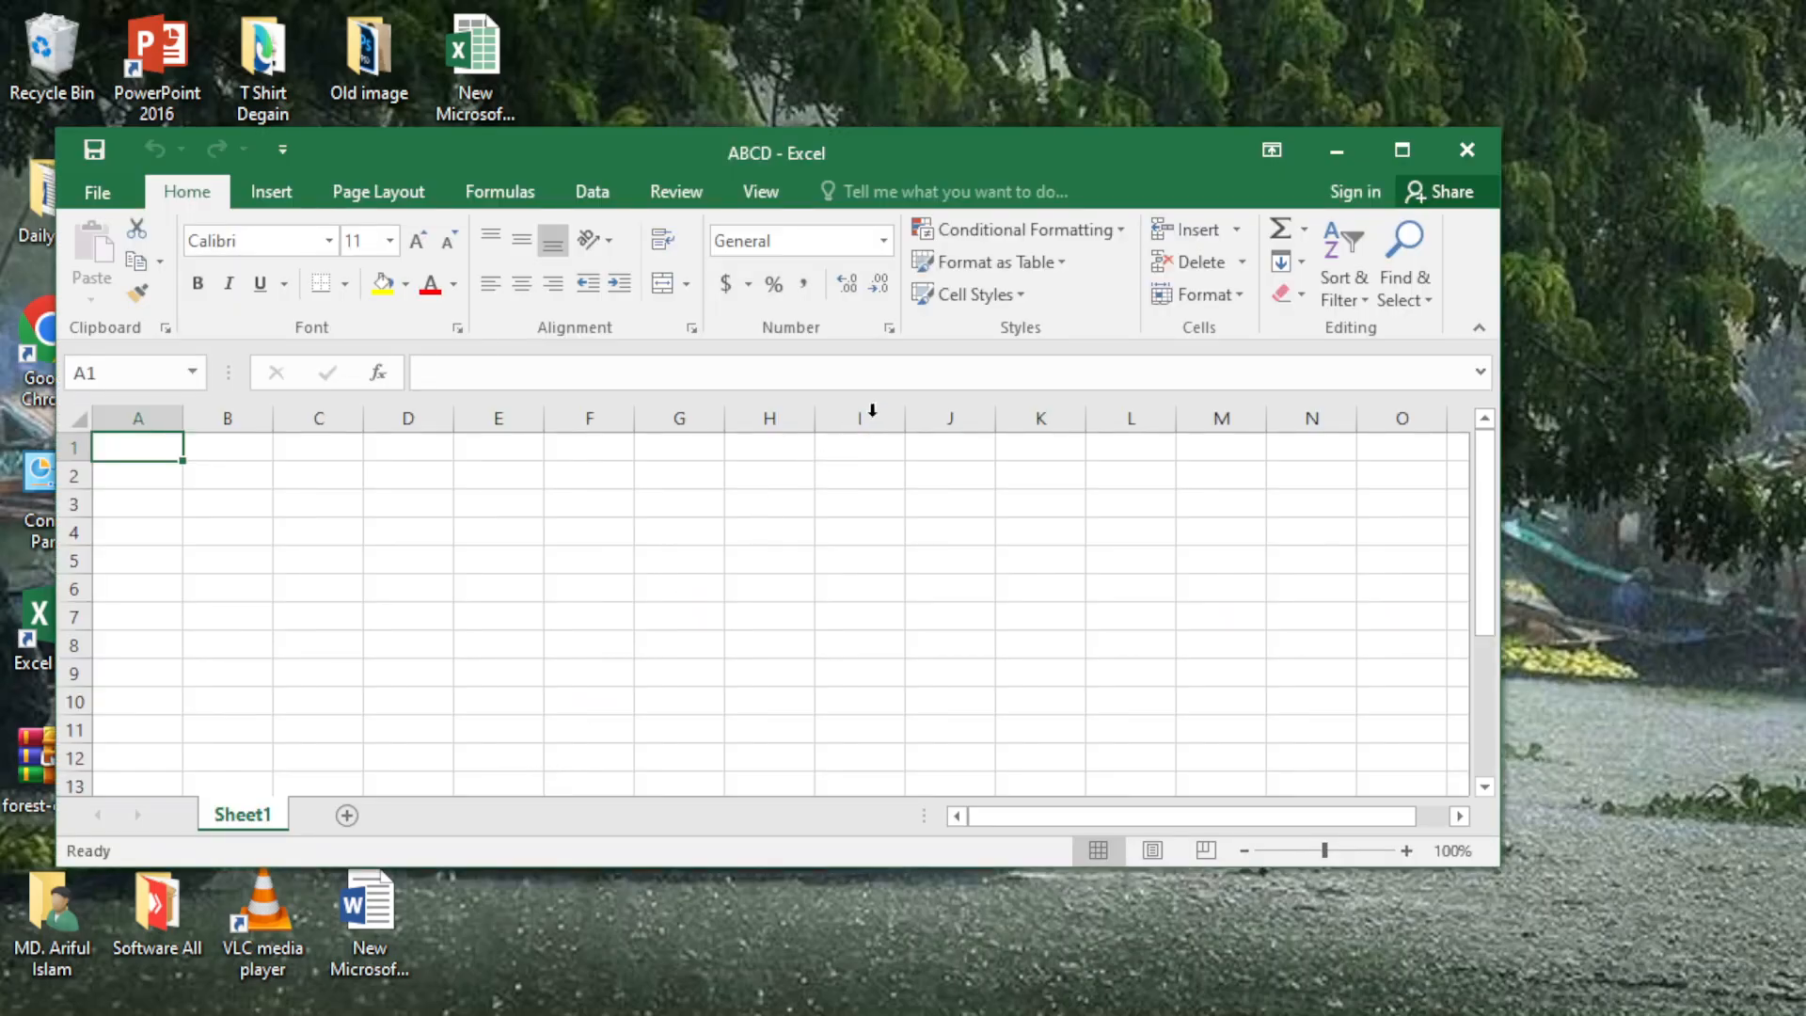
{"action": "left_click", "coordinate": [1399, 152]}
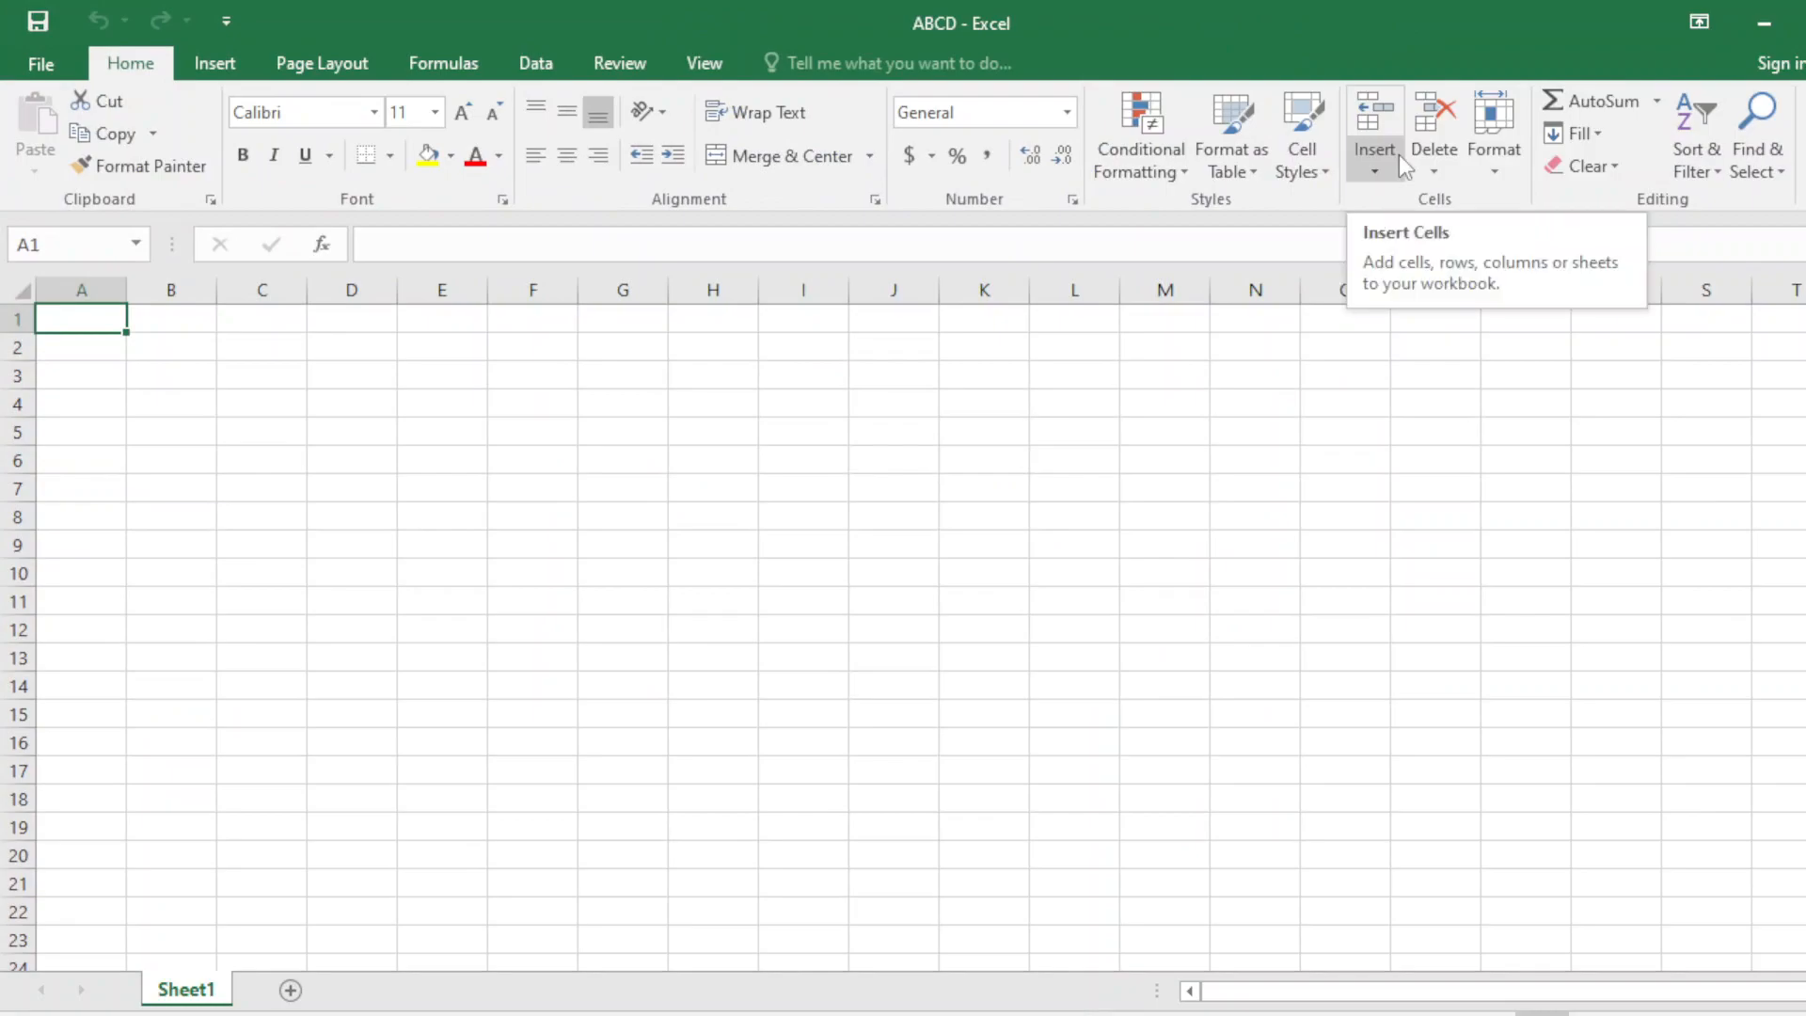
Type the long capital-letter string in E4, NABSBBFH in E5 and ABCDED in E6.
{"action": "left_click", "coordinate": [492, 395]}
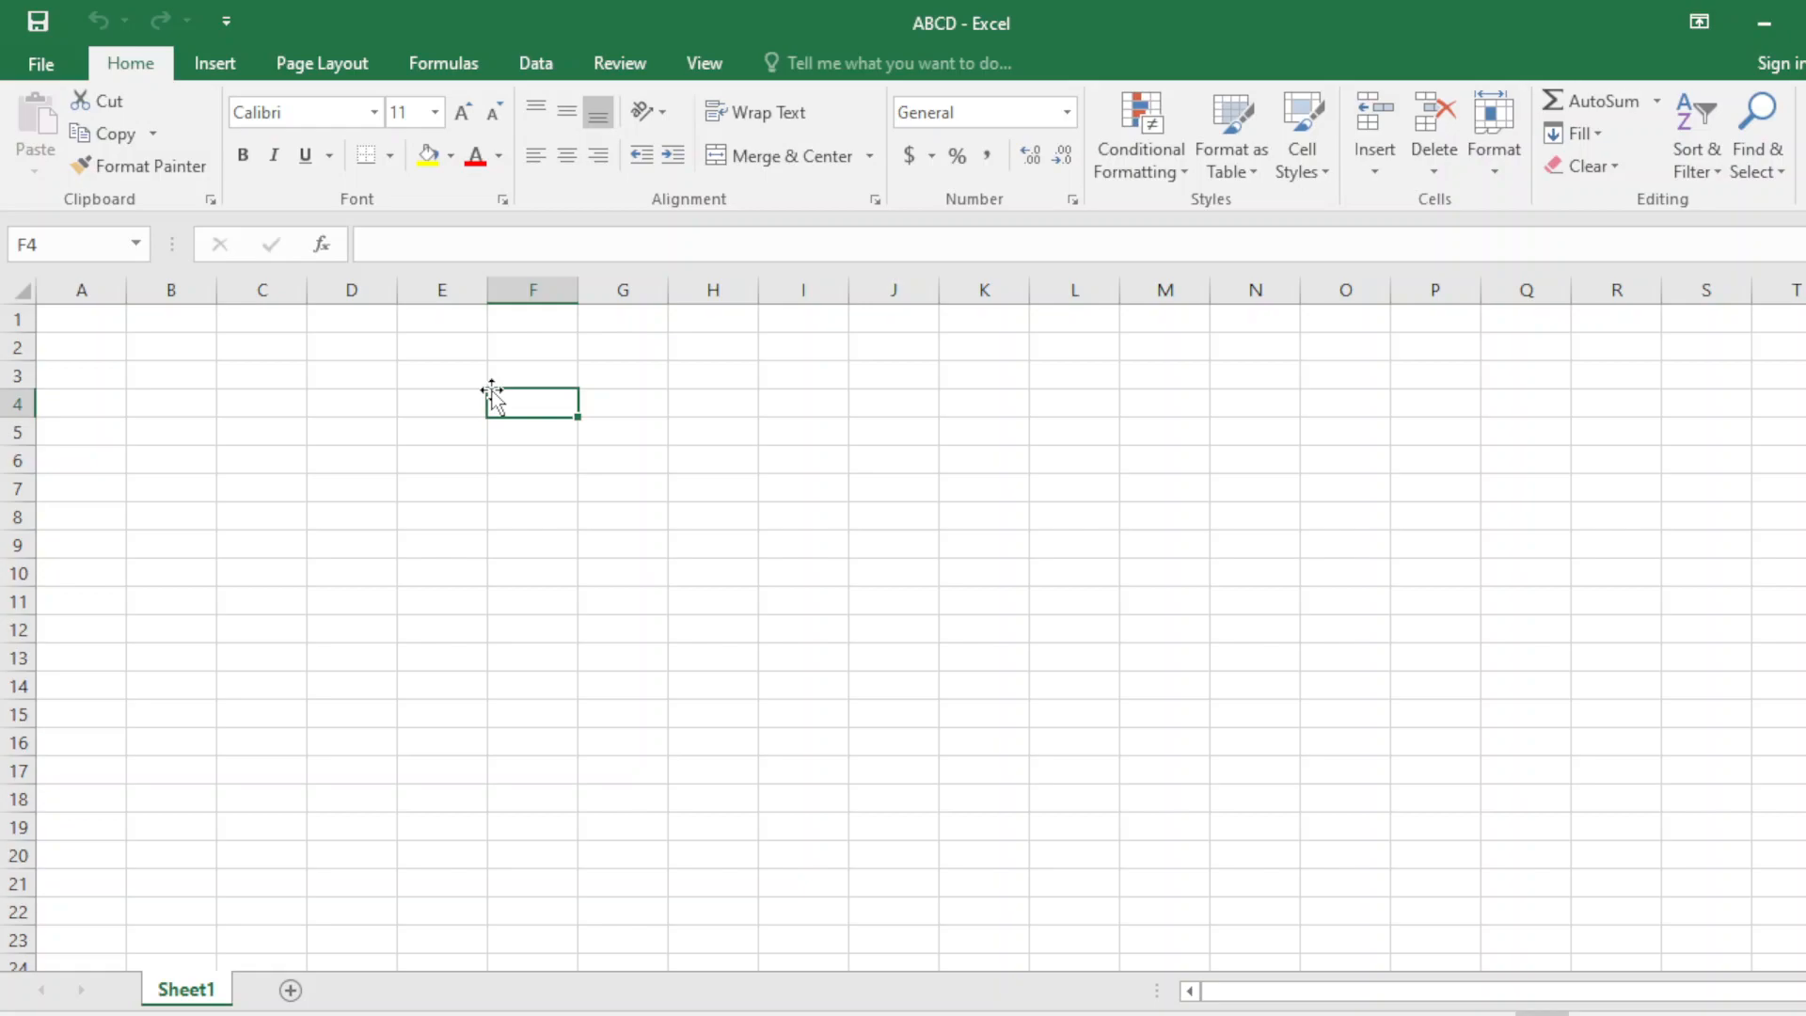
{"action": "left_click", "coordinate": [437, 399]}
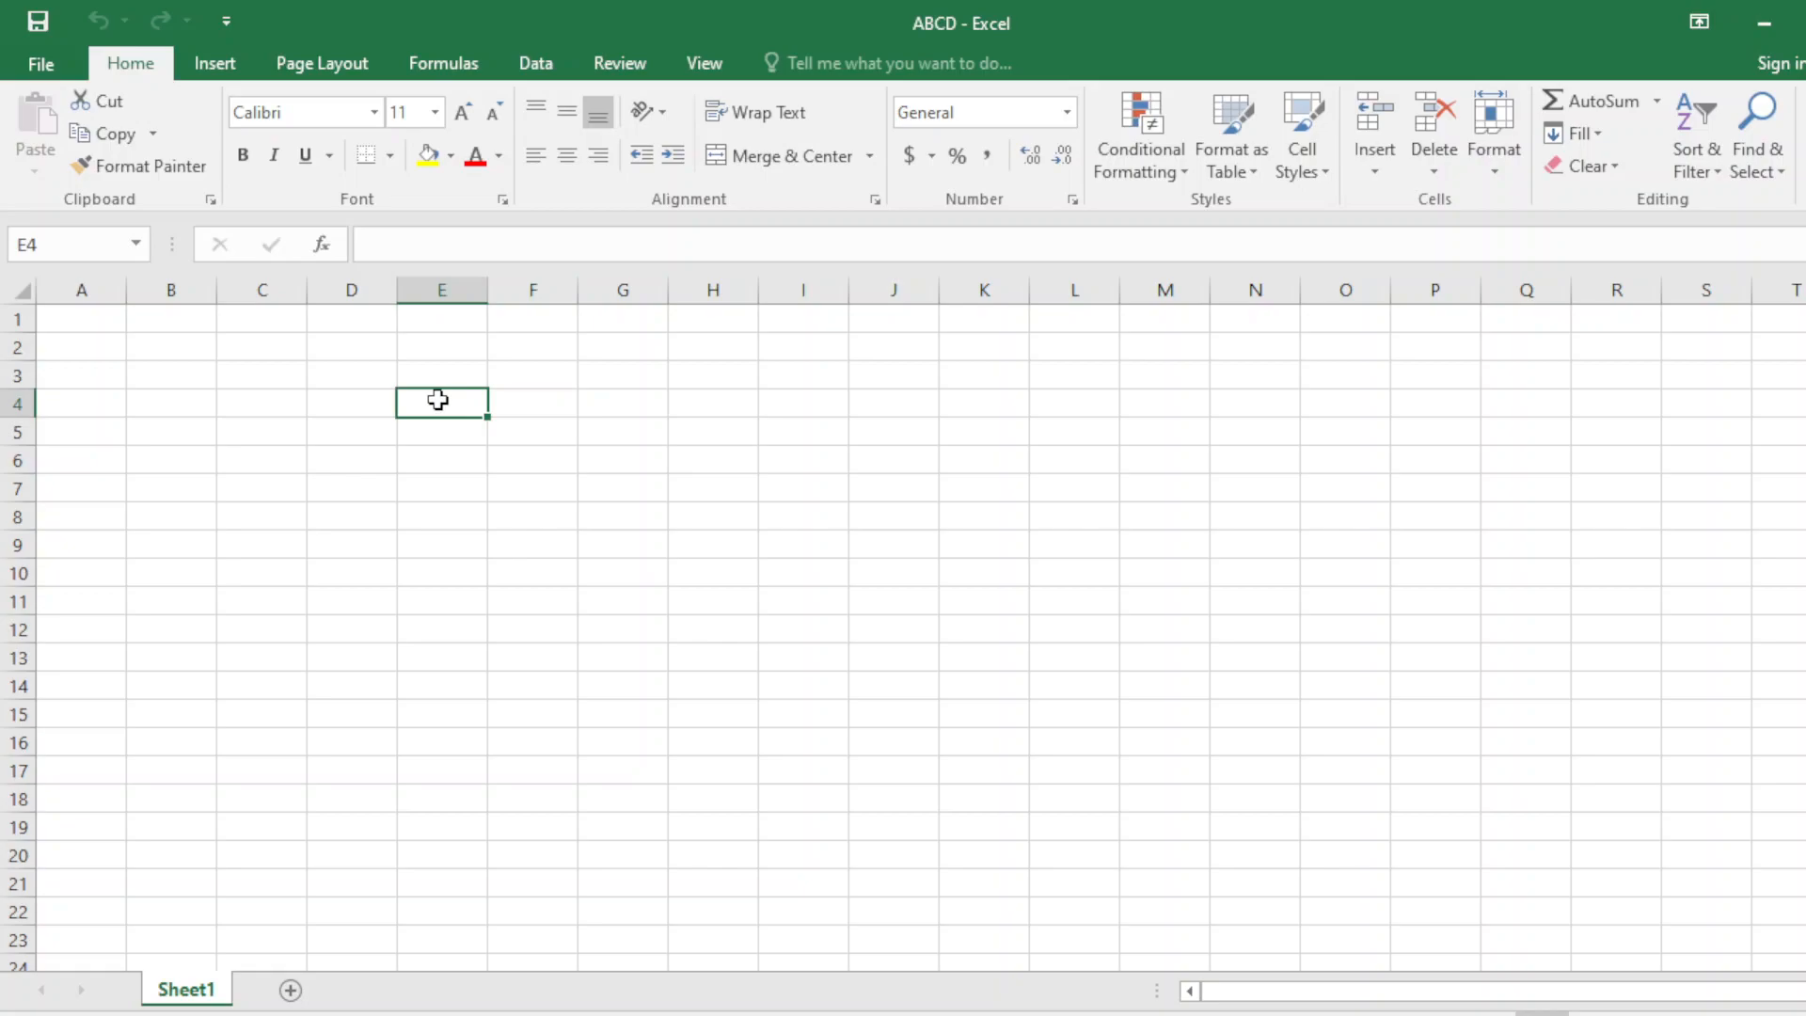
{"action": "type", "text": "HSFGADSVVNB  BVDGHSRFHKEV"}
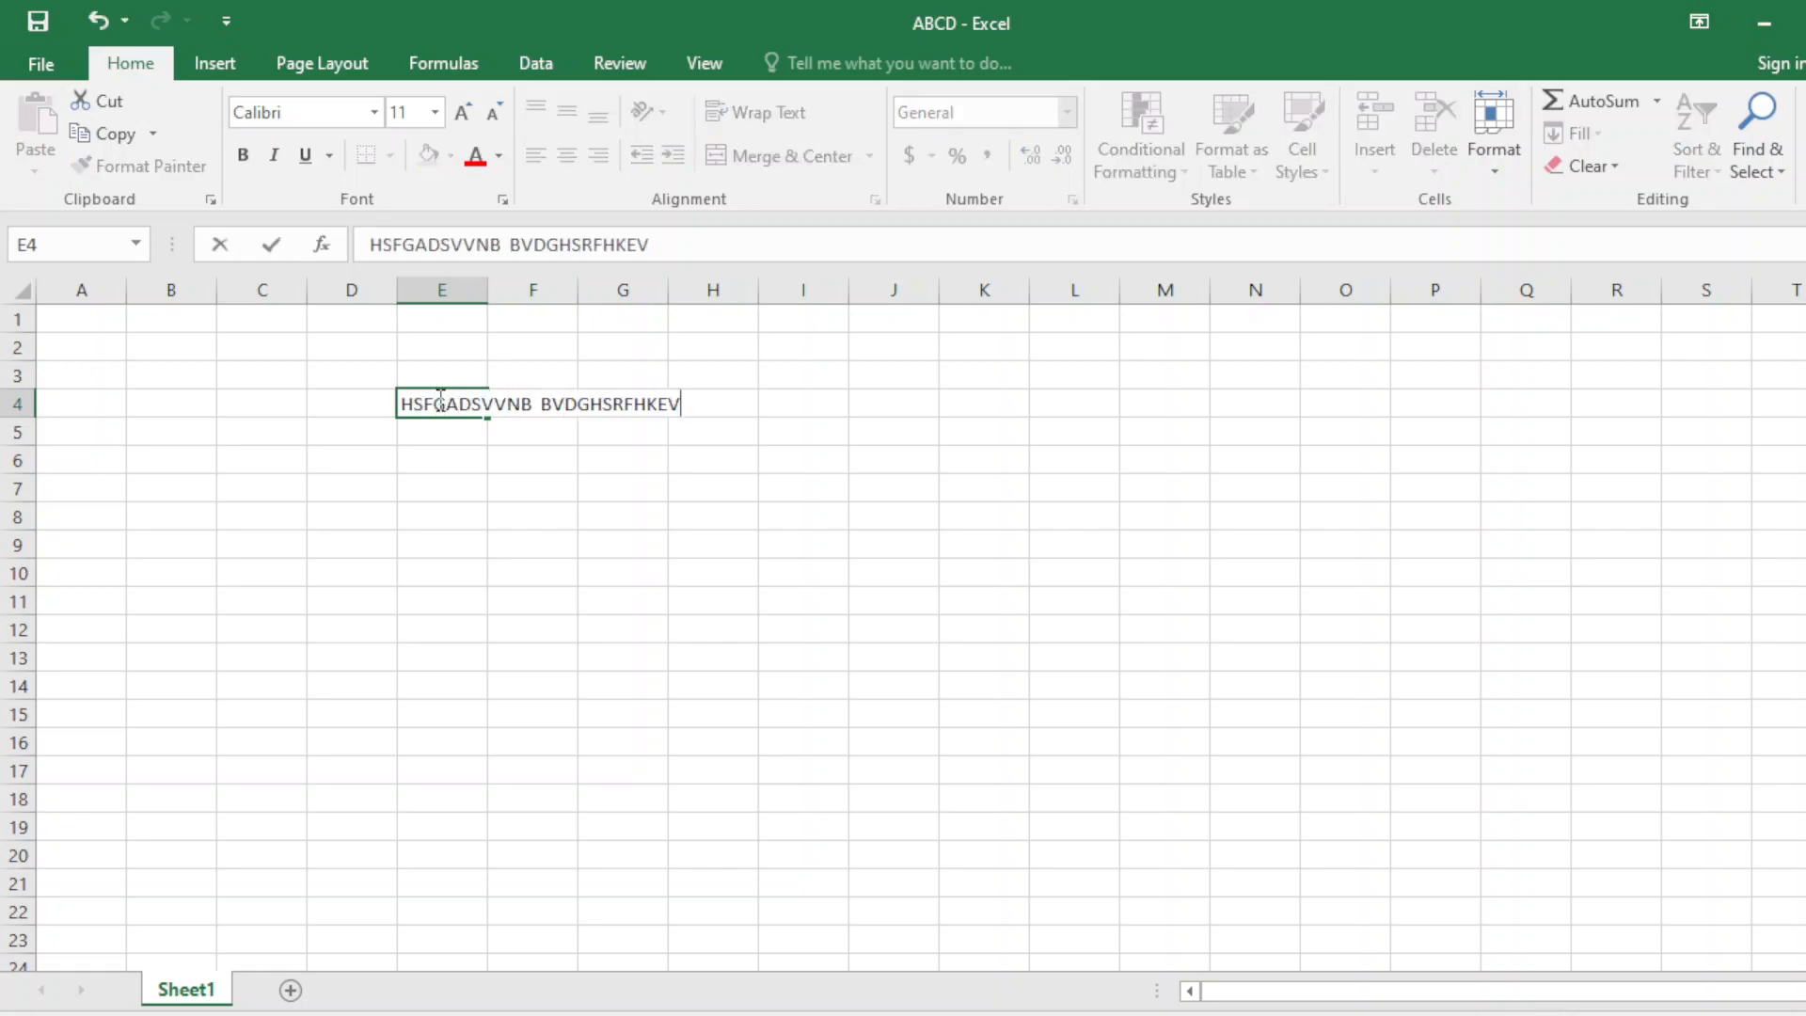
{"action": "type", "text": " BNNDVGHDFBGFHB  BNZDGVHREGF"}
{"action": "key", "text": "Return"}
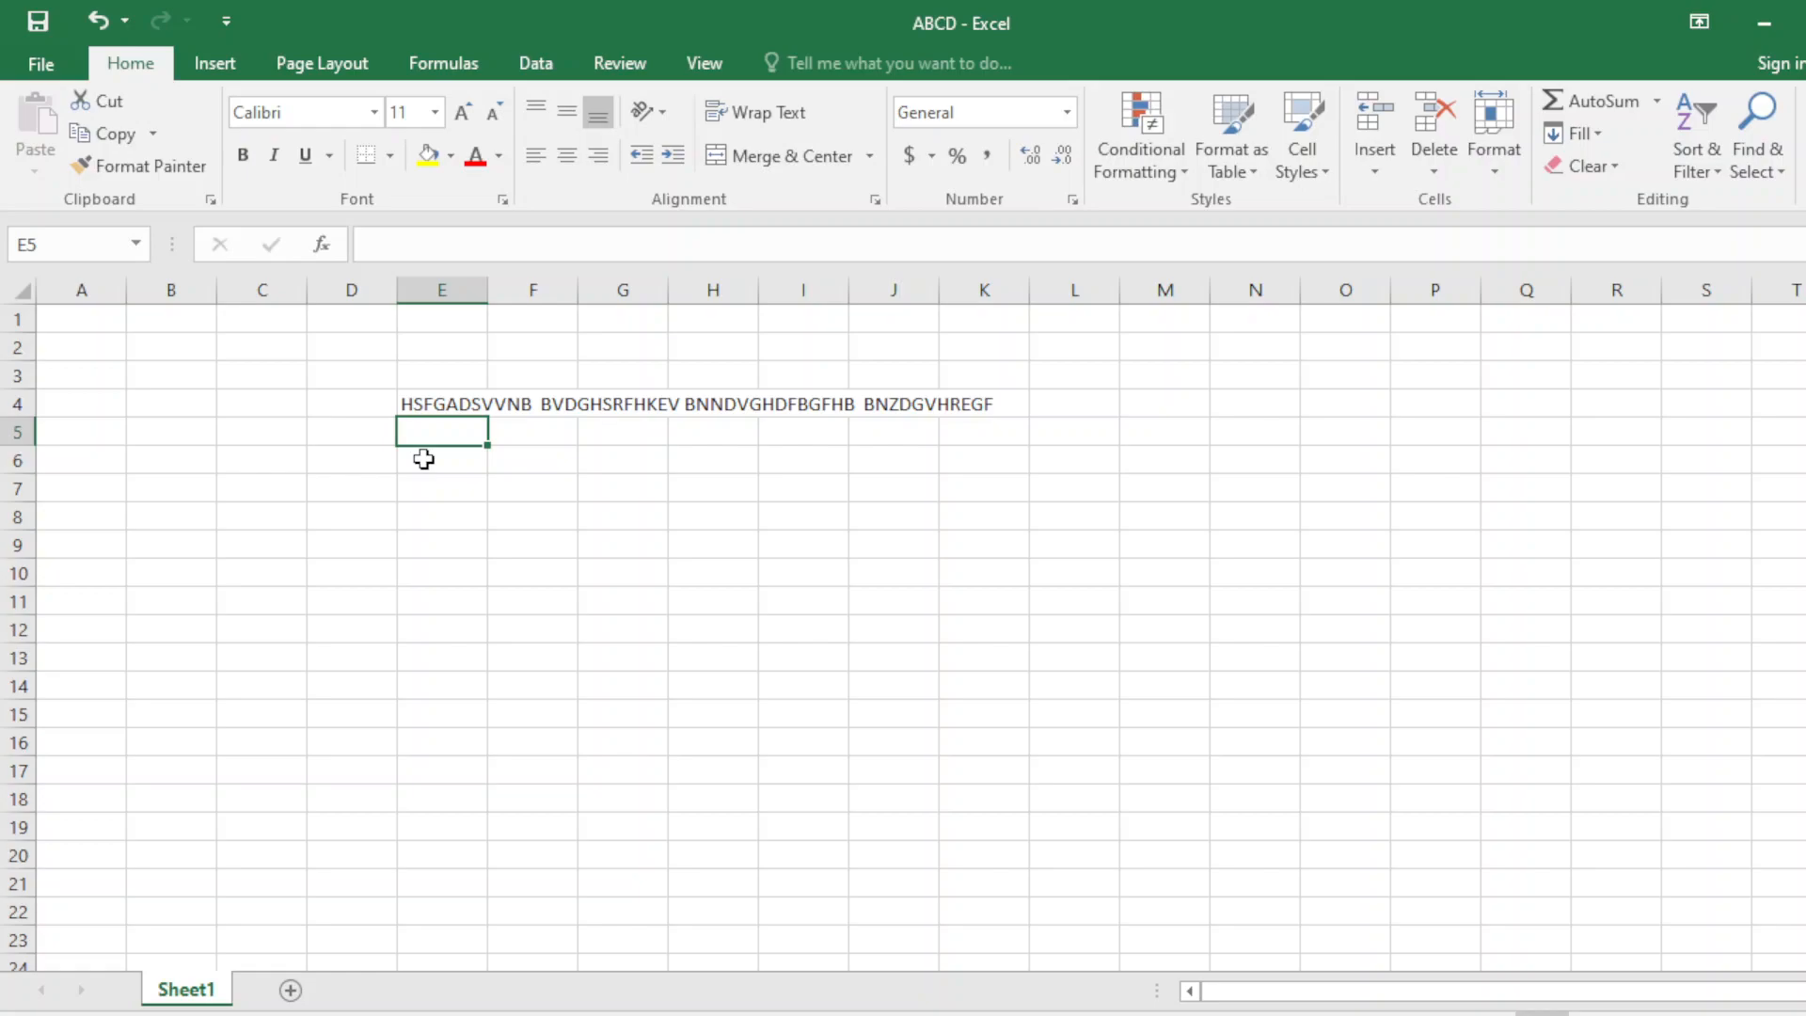
{"action": "type", "text": "NABSBBFH"}
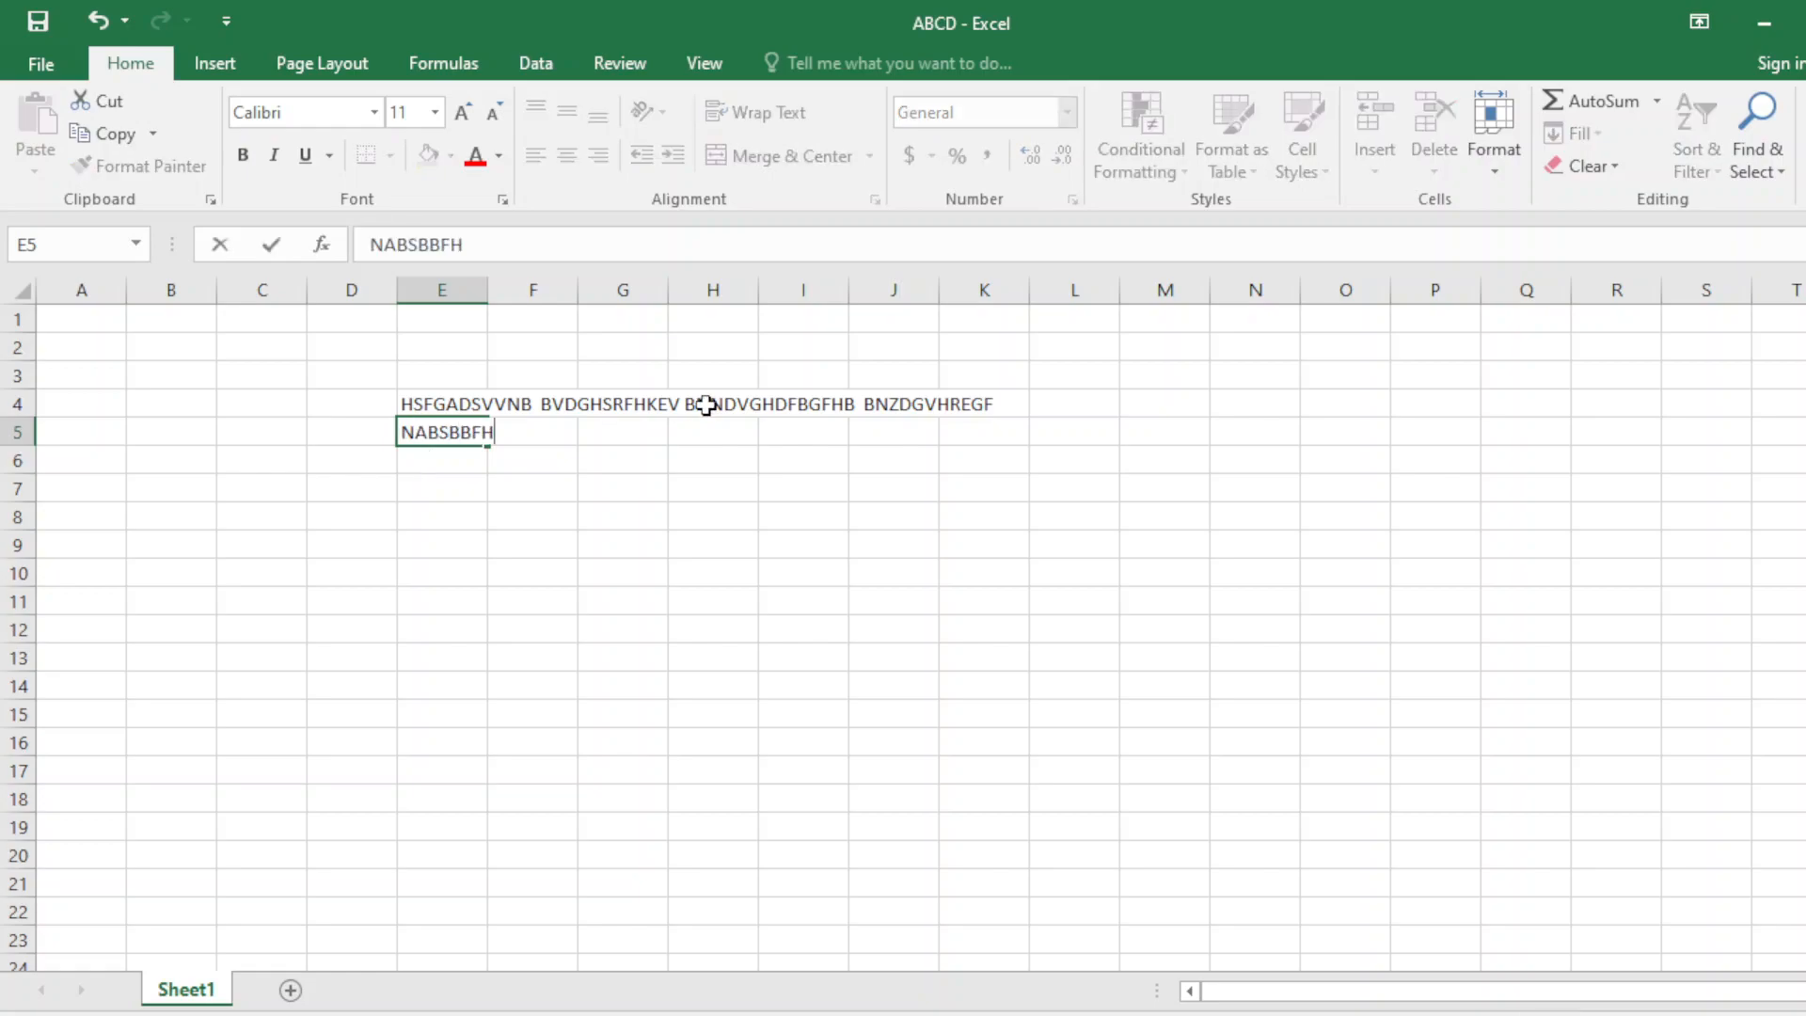
{"action": "key", "text": "Return"}
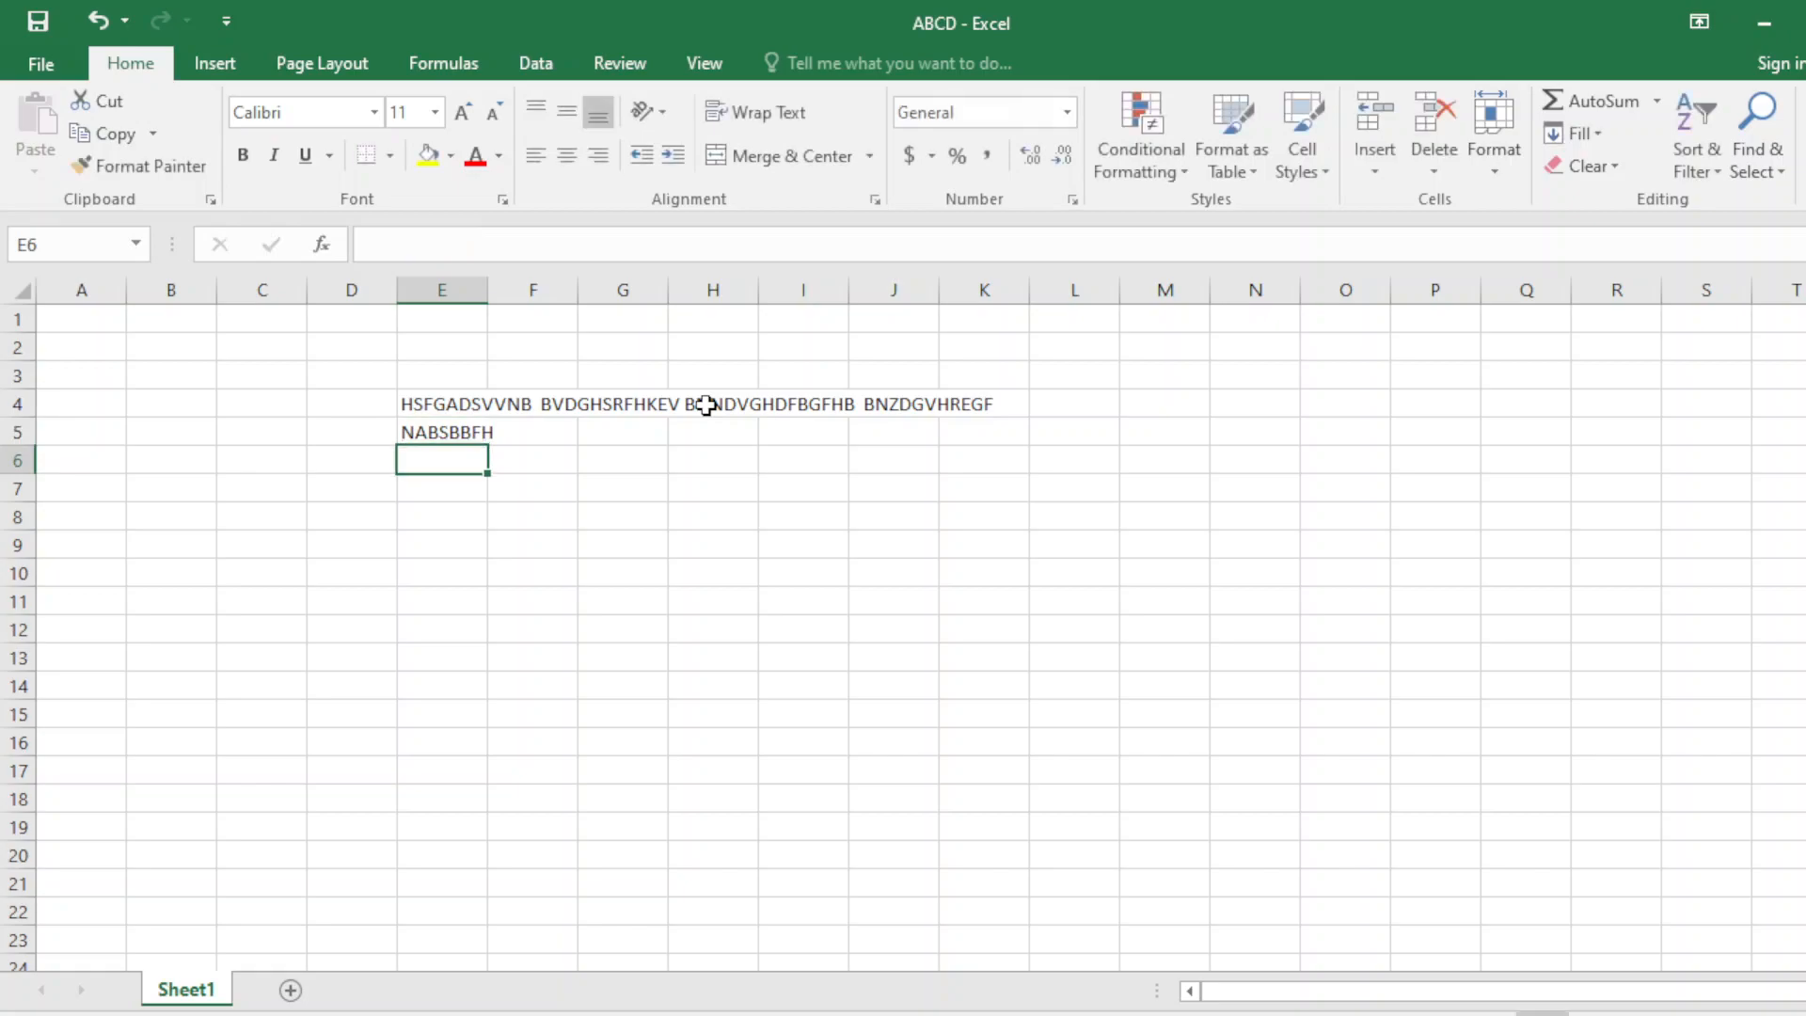
{"action": "type", "text": "ABCDED"}
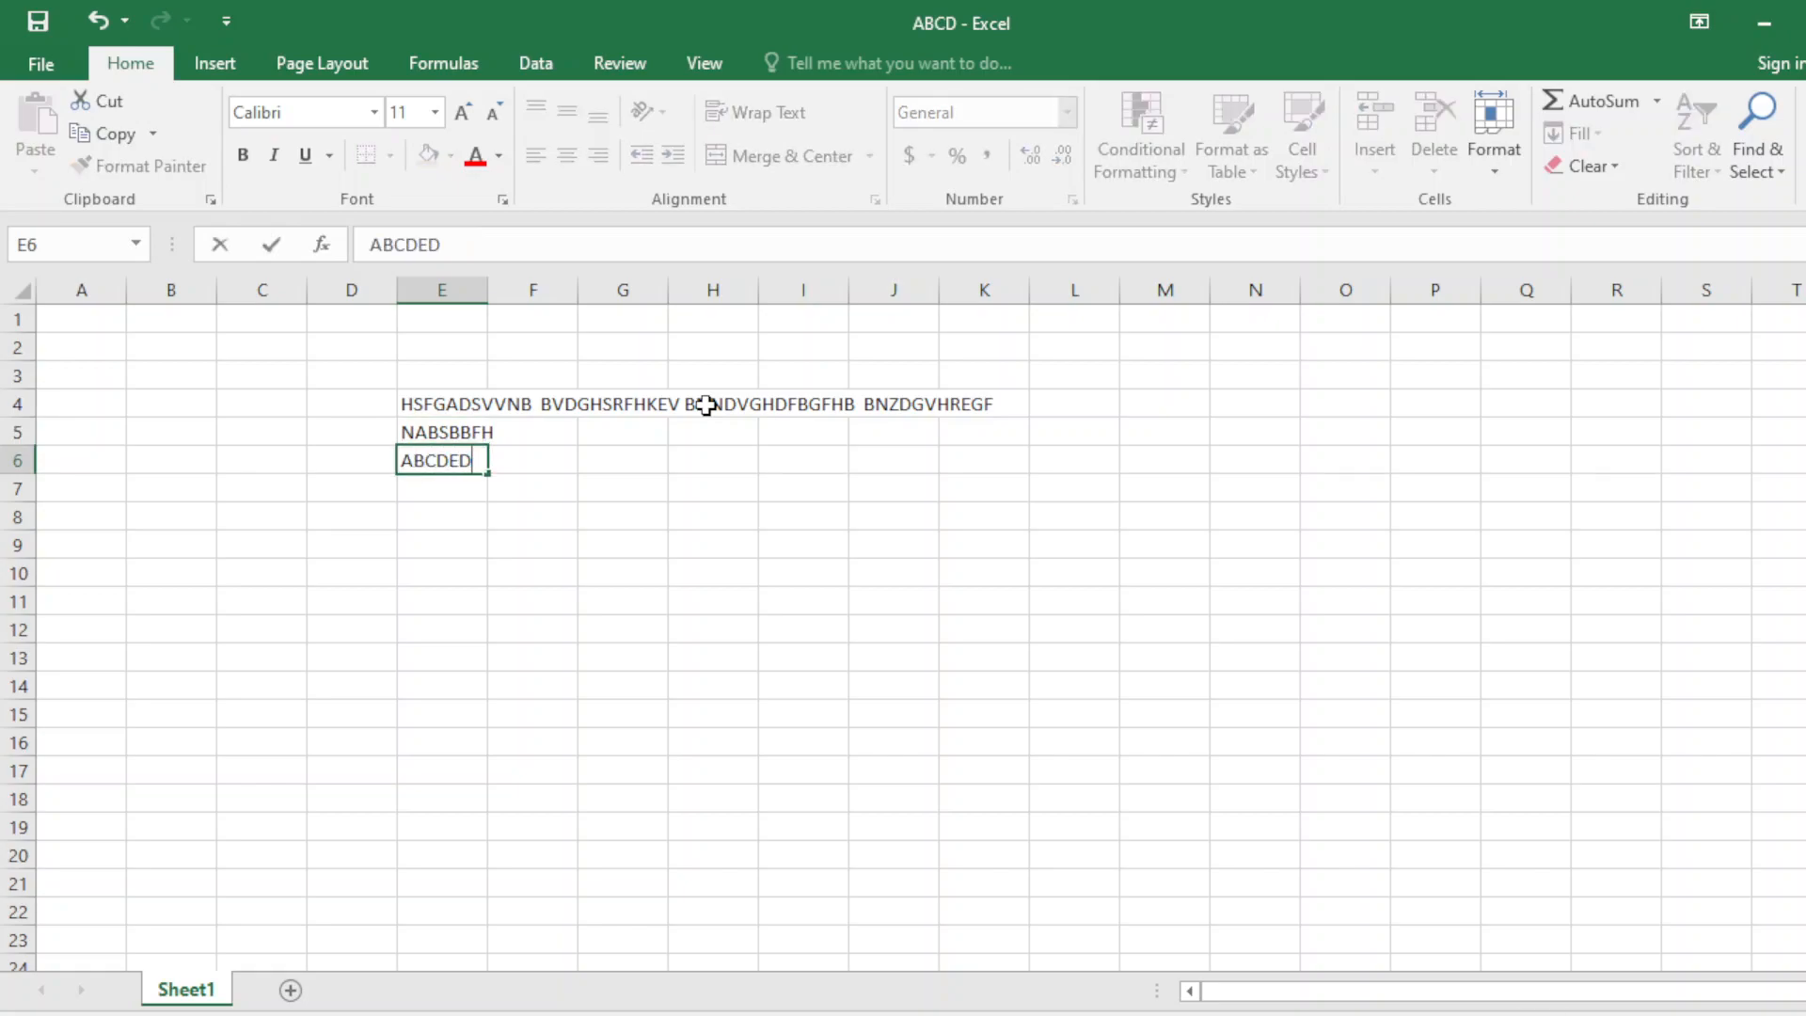
{"action": "key", "text": "Return"}
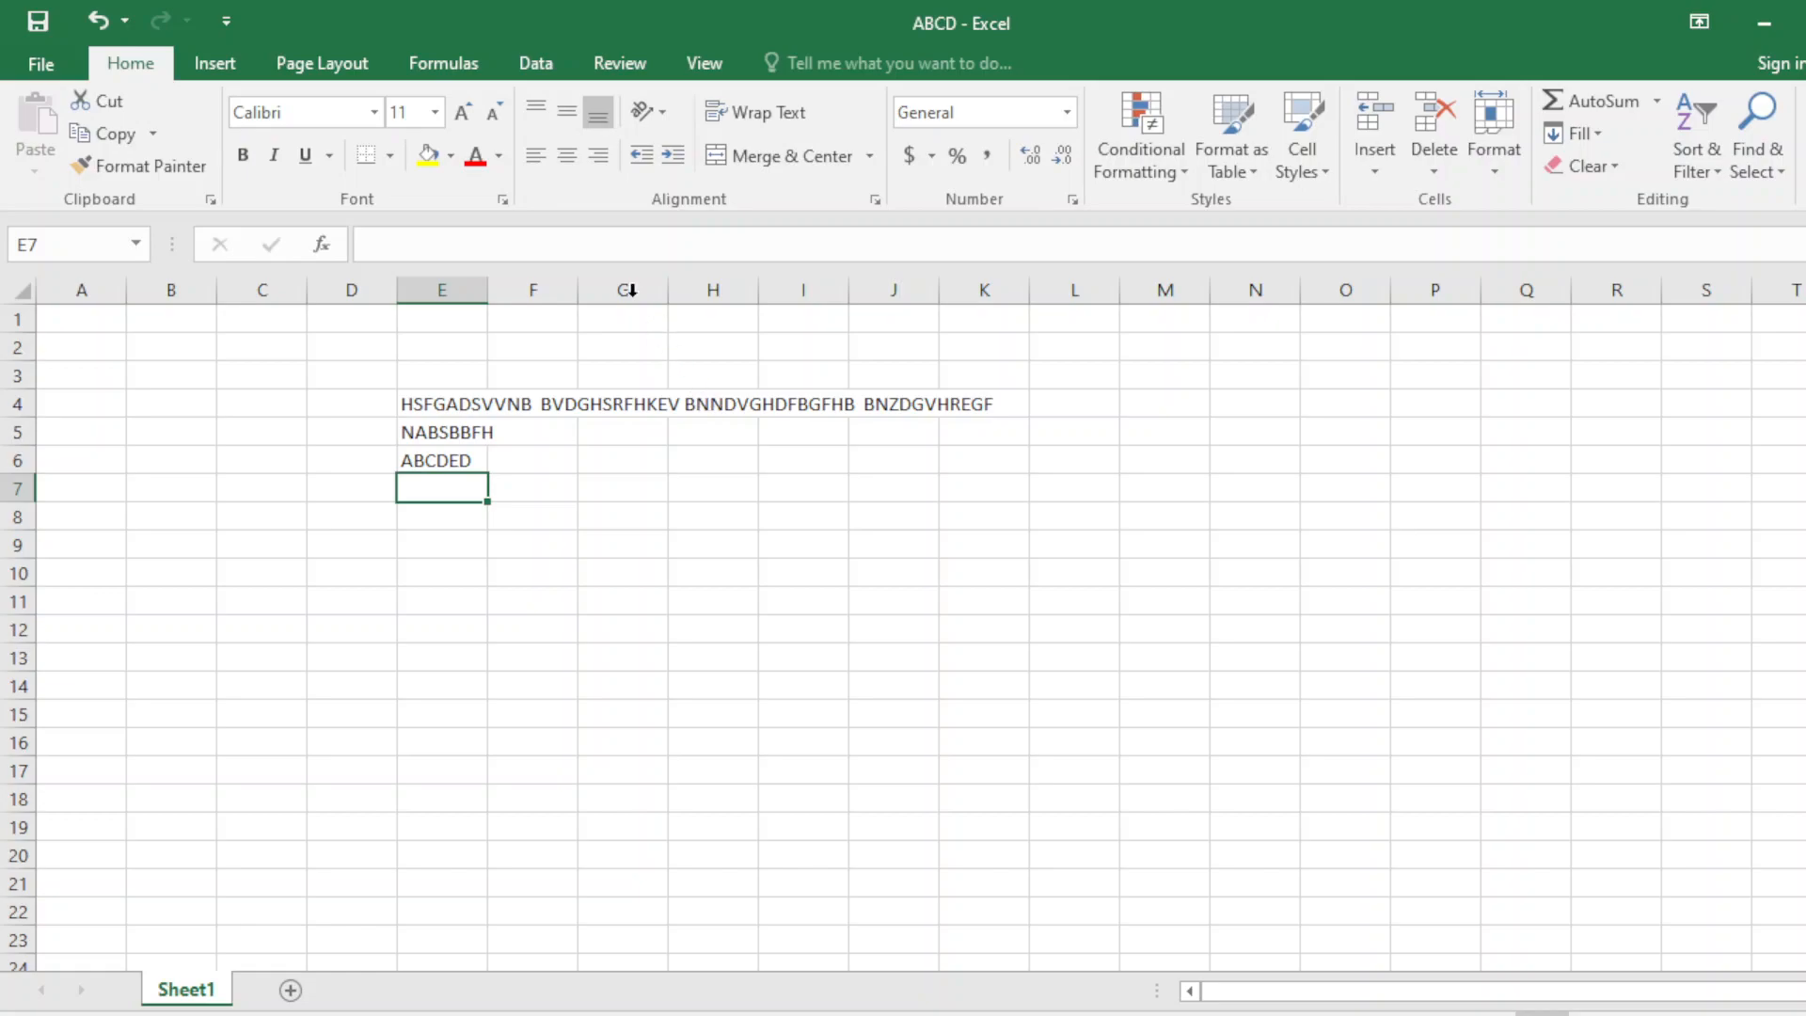
{"action": "left_click", "coordinate": [536, 497]}
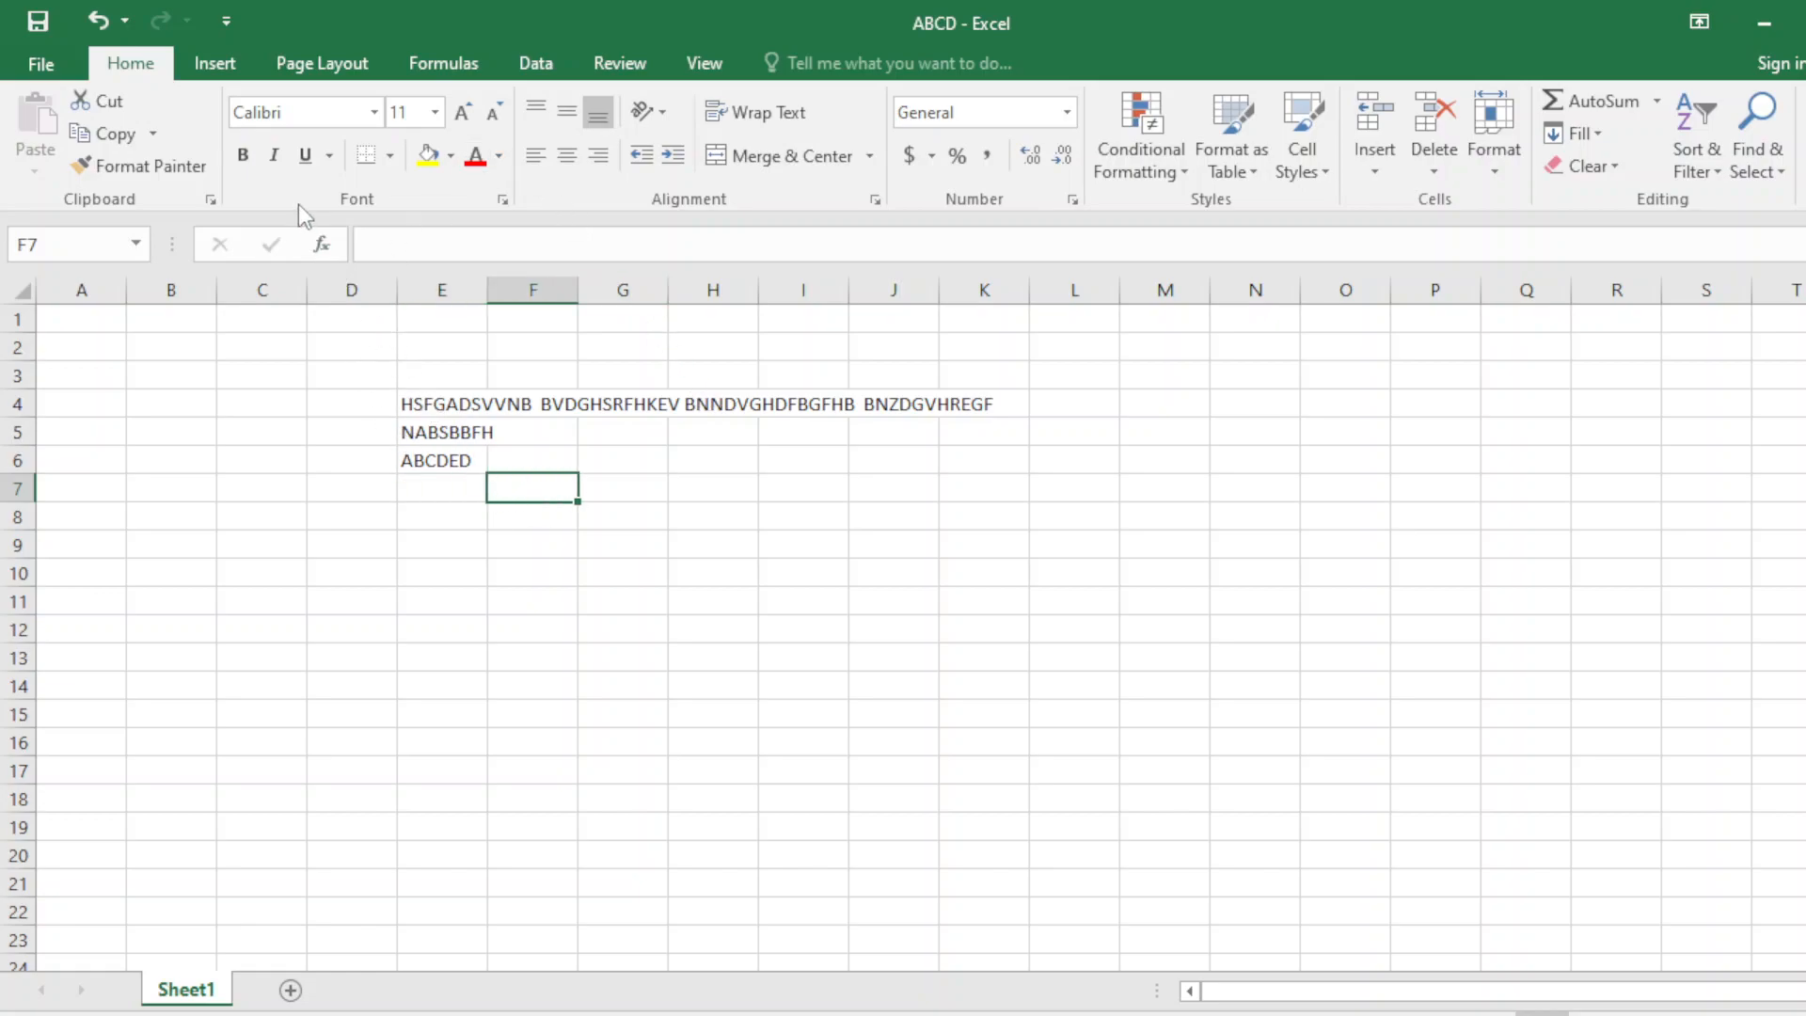
Set the font to SutonnyMJ for the selected cell.
{"action": "left_click", "coordinate": [266, 116]}
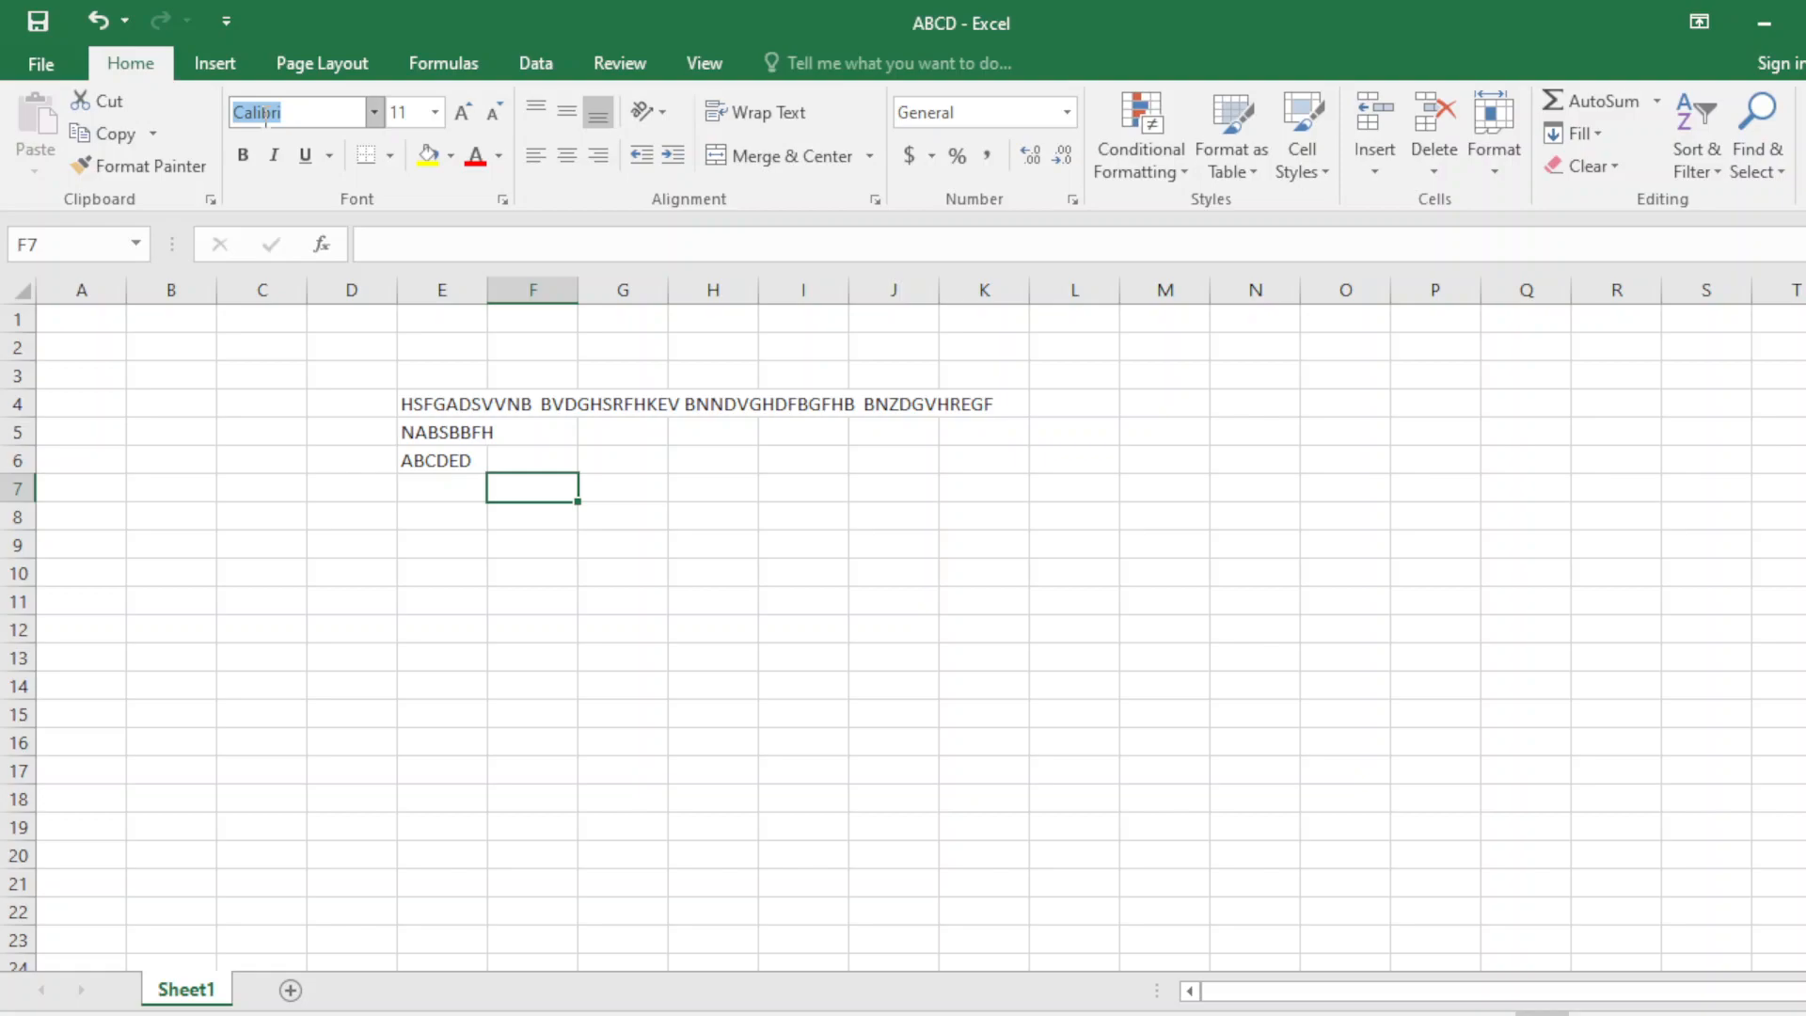
{"action": "type", "text": "SuO"}
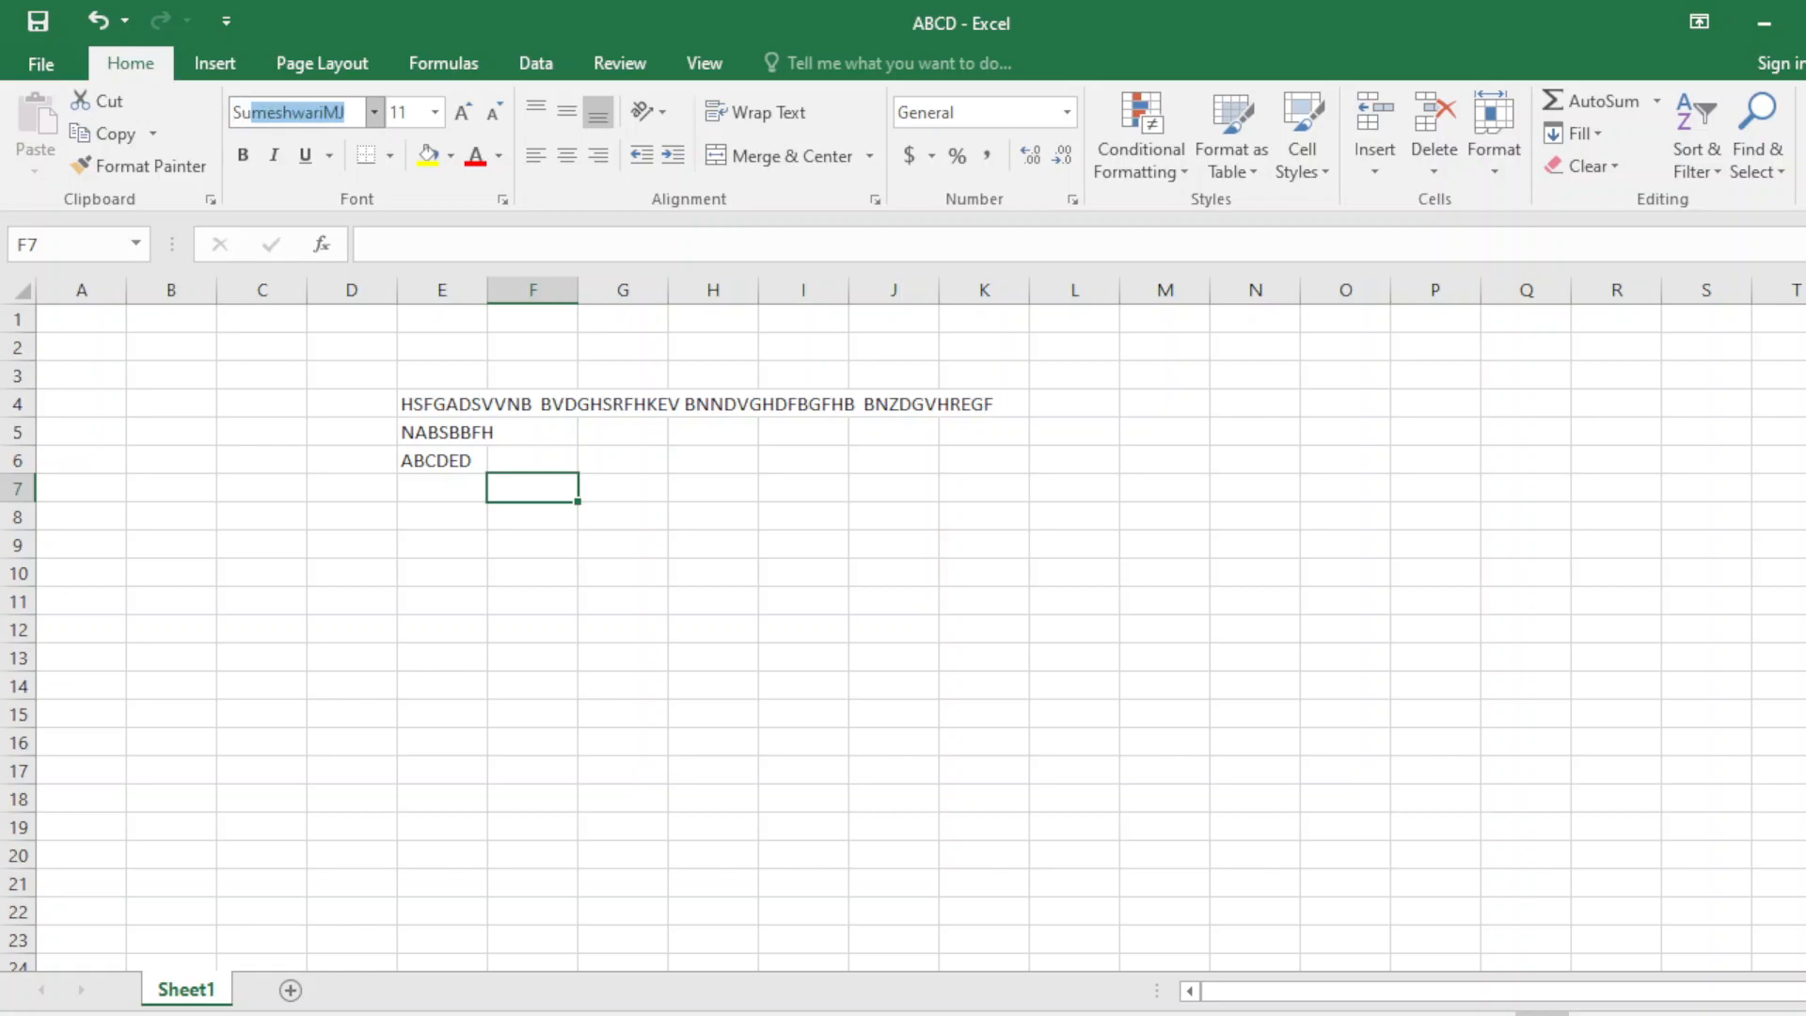
{"action": "key", "text": "BackSpace"}
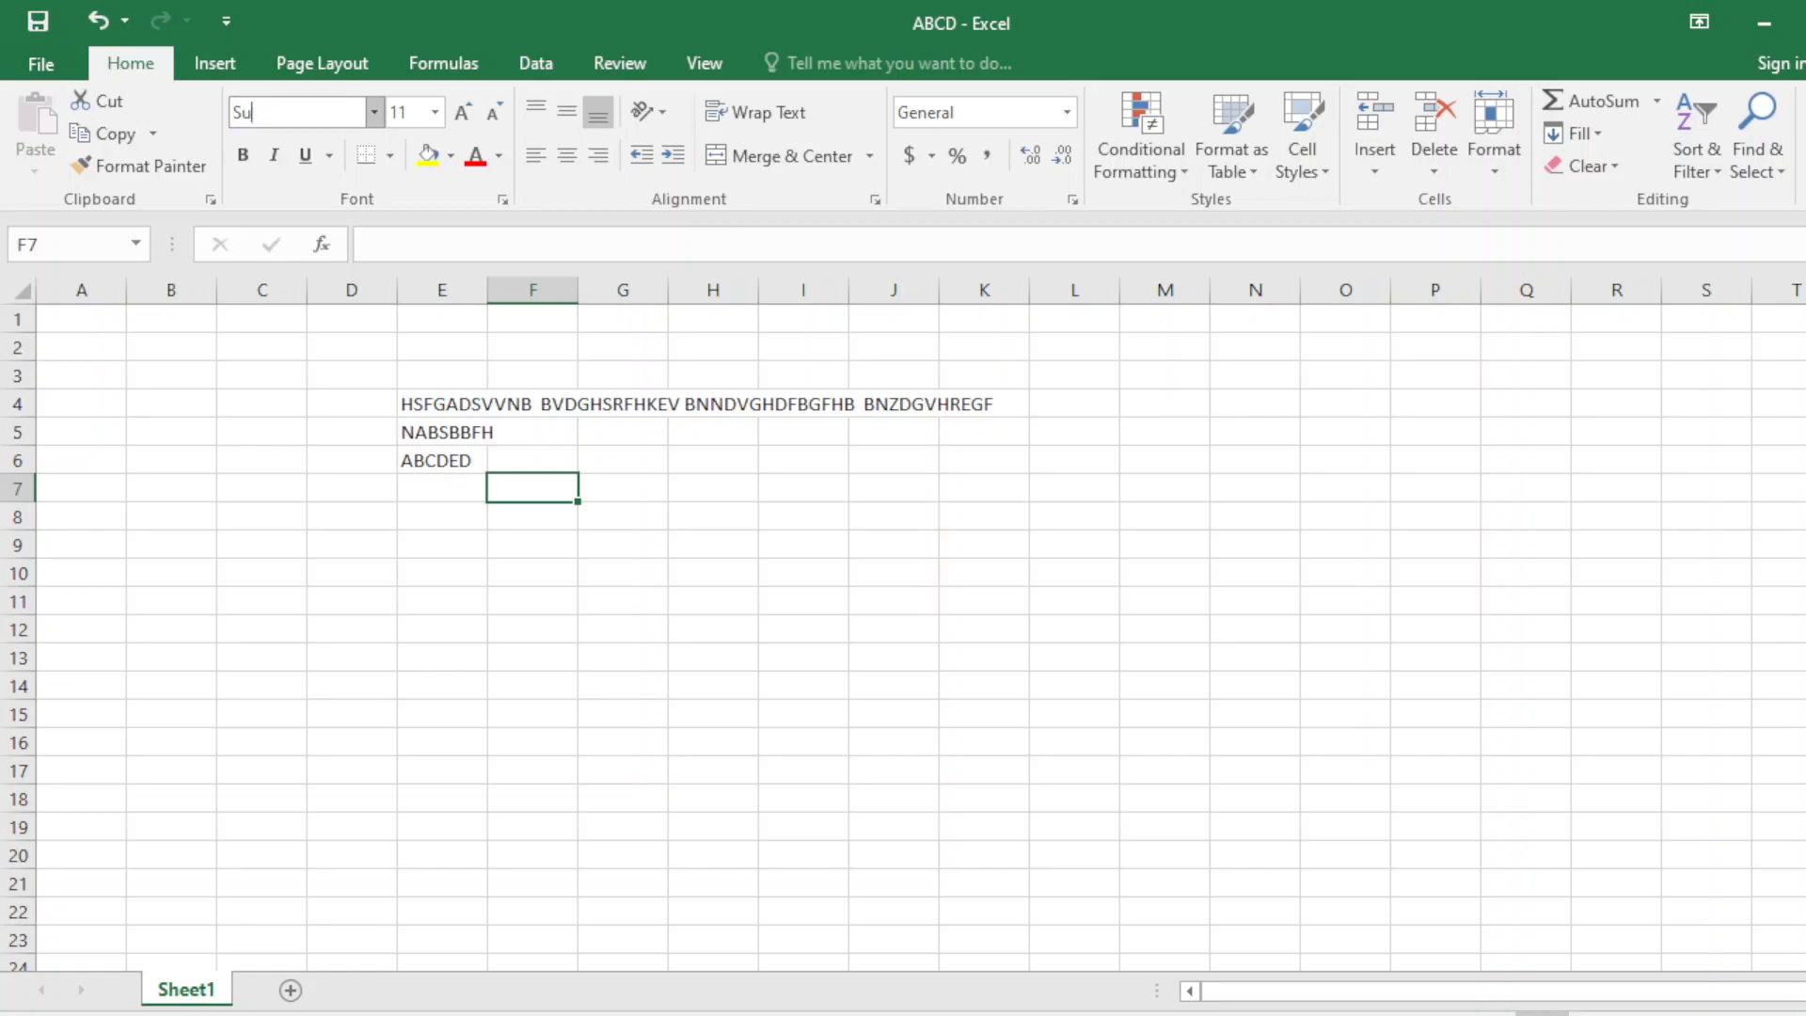
{"action": "type", "text": "tonnyMJ"}
{"action": "key", "text": "Return"}
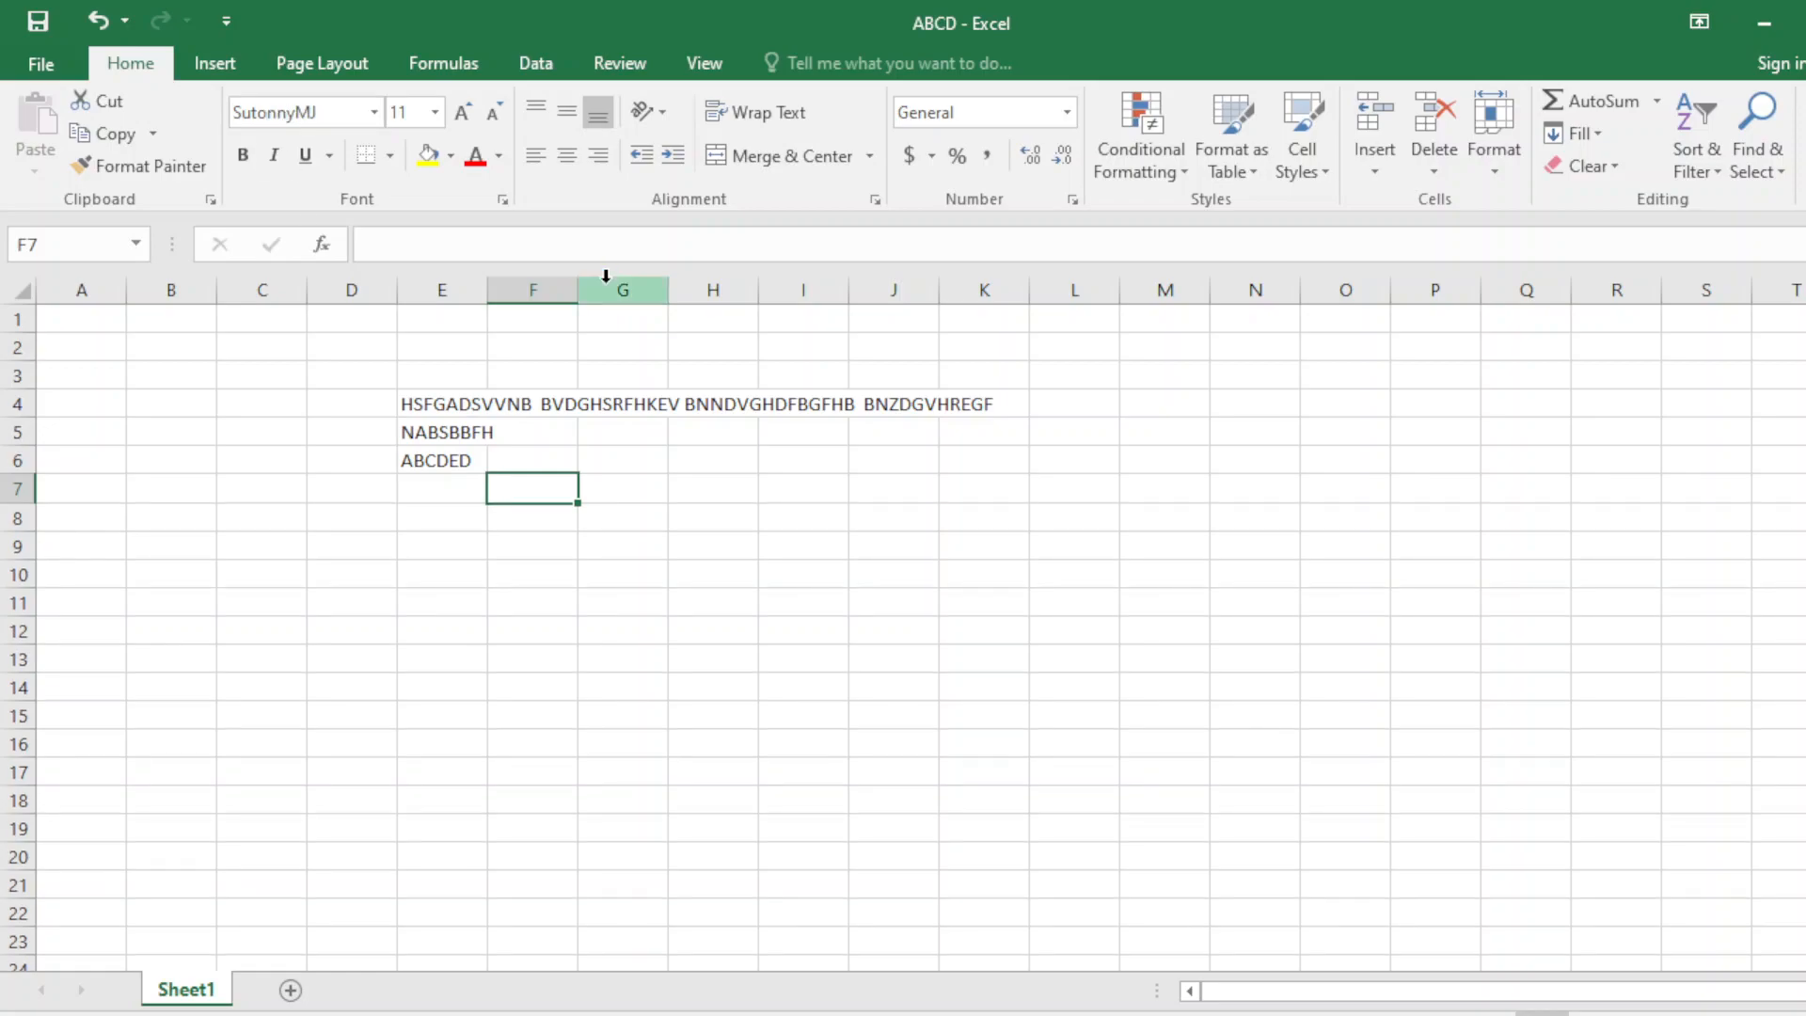
Enter the Bengali sentence আমার দেশের নাম বাংলাদেশ in cell F7.
{"action": "type", "text": "BDFBDVBDB"}
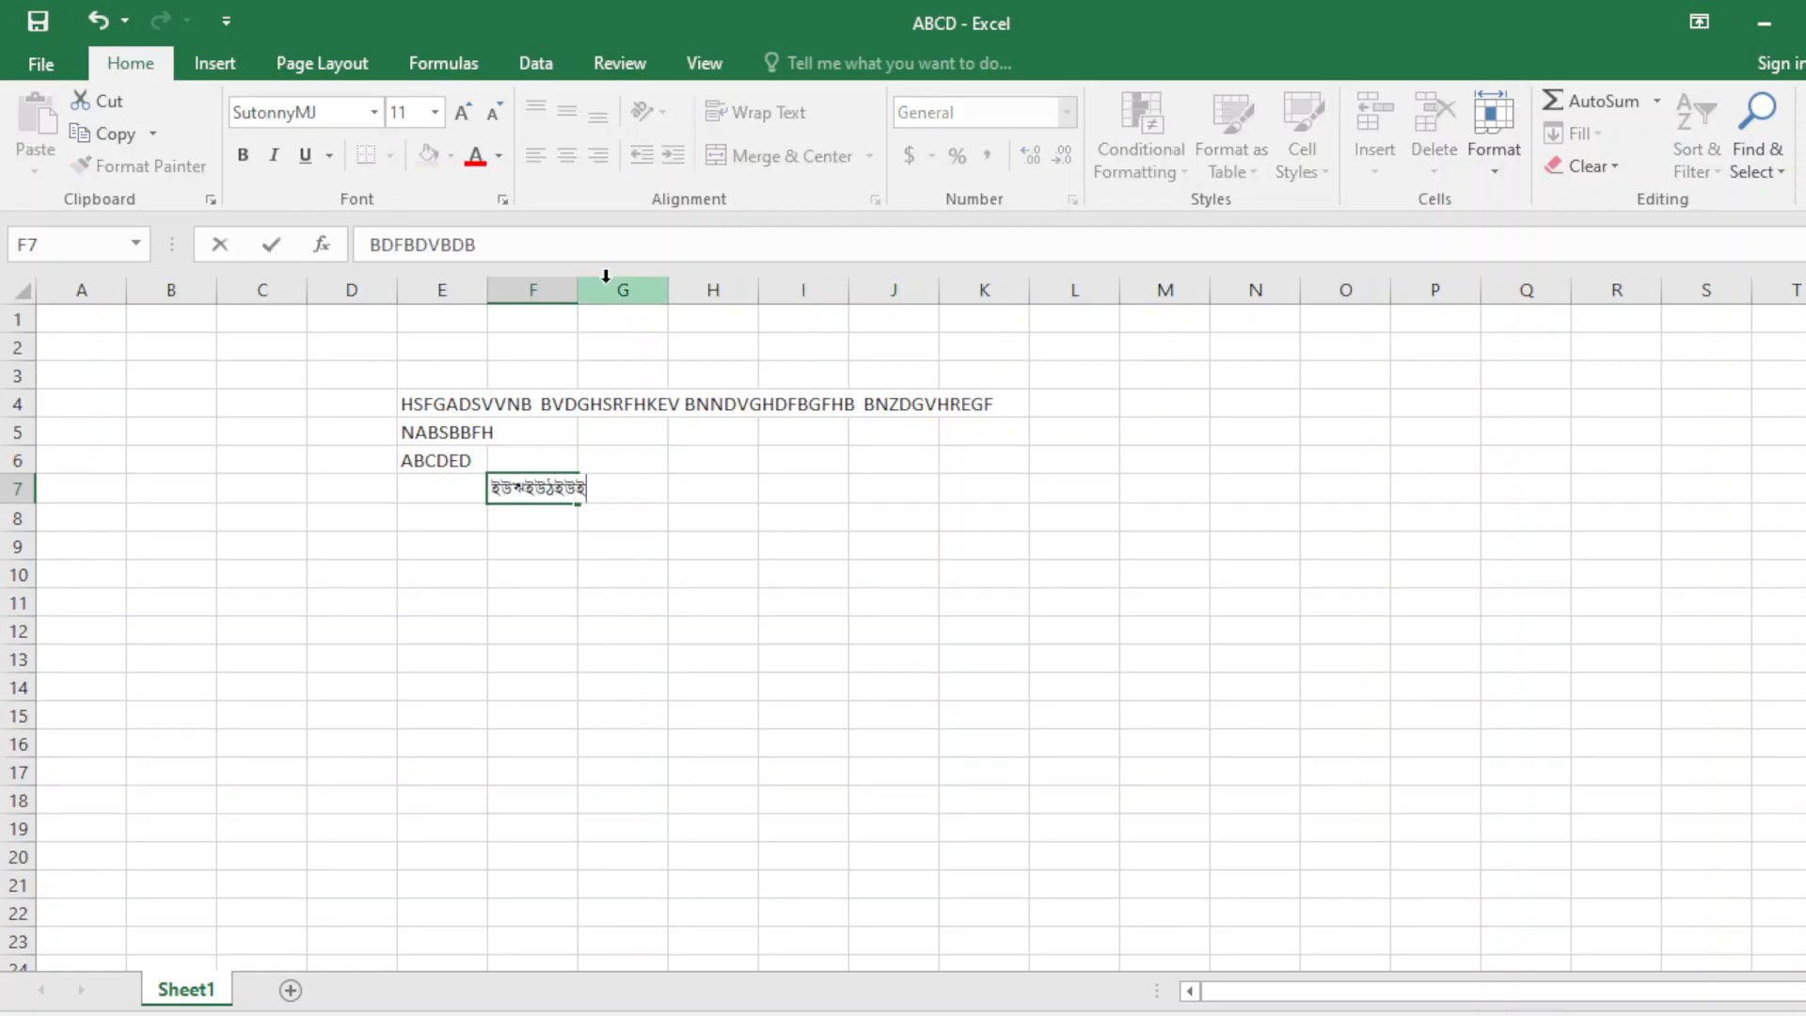
{"action": "type", "text": "BCVBSVF"}
{"action": "key", "text": "BackSpace"}
{"action": "key", "text": "BackSpace"}
{"action": "key", "text": "BackSpace"}
{"action": "key", "text": "BackSpace"}
{"action": "key", "text": "BackSpace"}
{"action": "key", "text": "BackSpace"}
{"action": "key", "text": "BackSpace"}
{"action": "key", "text": "BackSpace"}
{"action": "key", "text": "BackSpace"}
{"action": "key", "text": "BackSpace"}
{"action": "key", "text": "BackSpace"}
{"action": "key", "text": "BackSpace"}
{"action": "key", "text": "BackSpace"}
{"action": "key", "text": "BackSpace"}
{"action": "key", "text": "BackSpace"}
{"action": "key", "text": "BackSpace"}
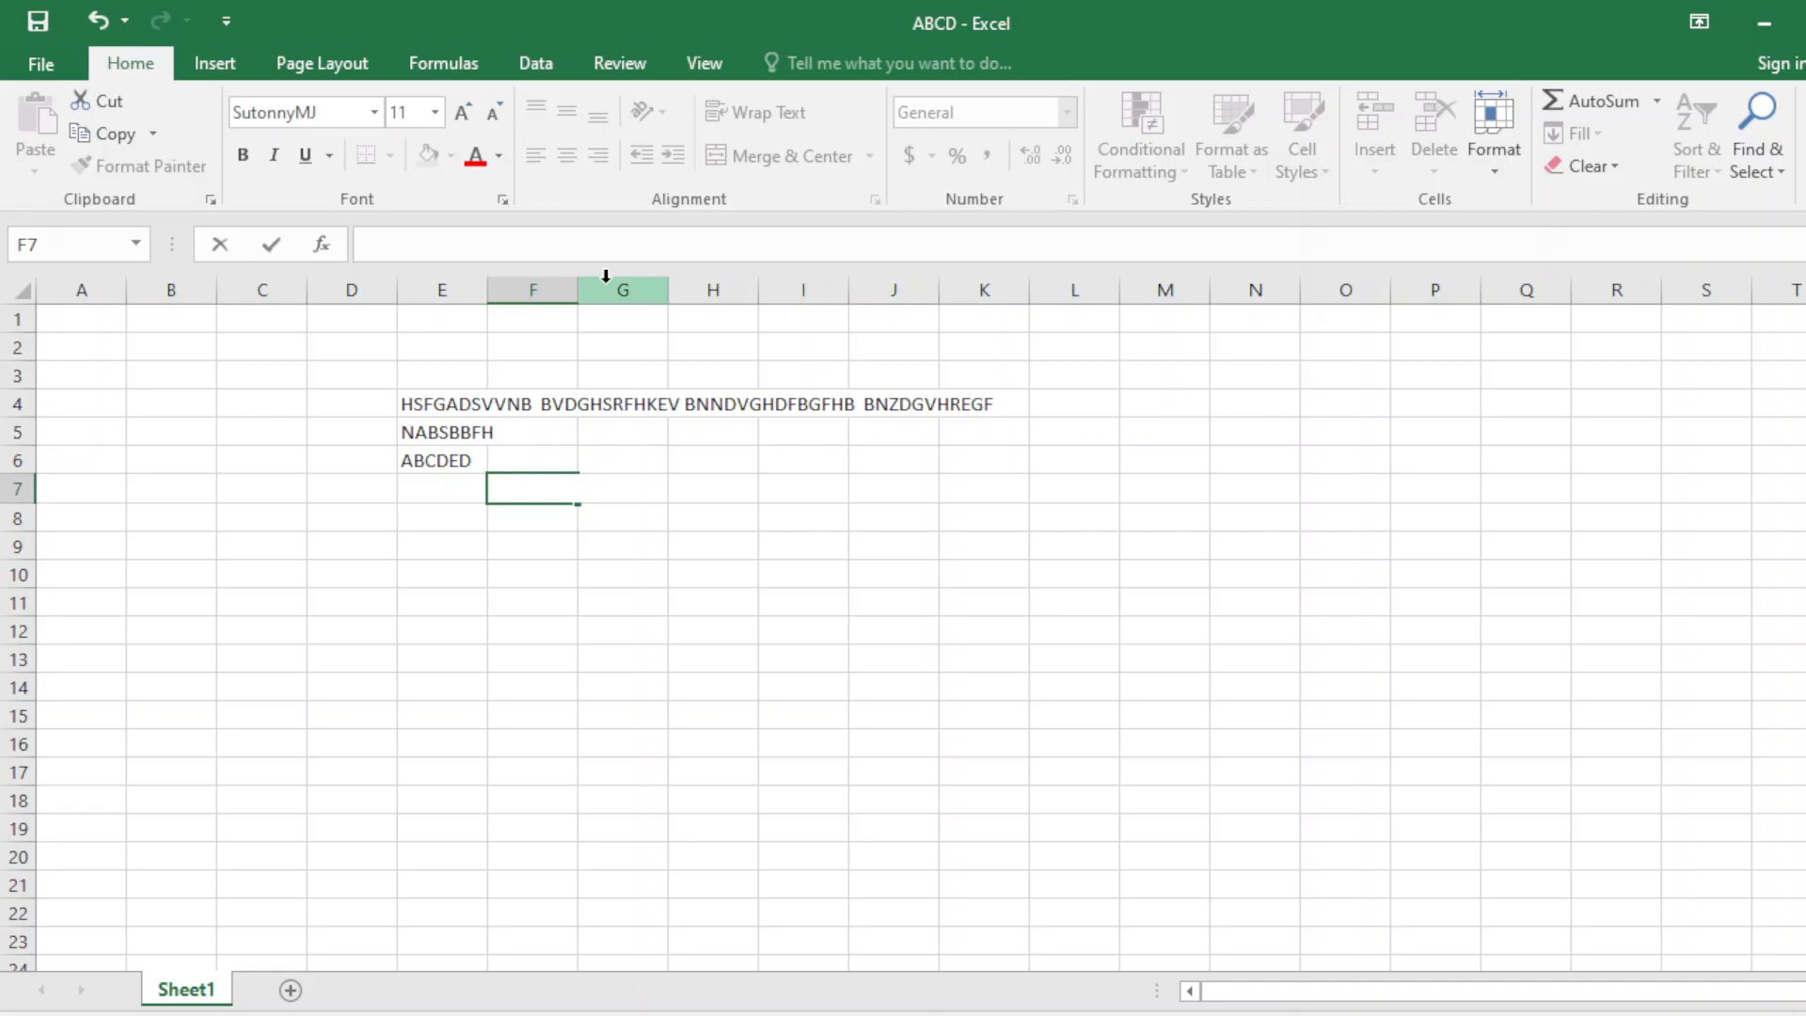
{"action": "type", "text": "আমার দেশের নাম বাং"}
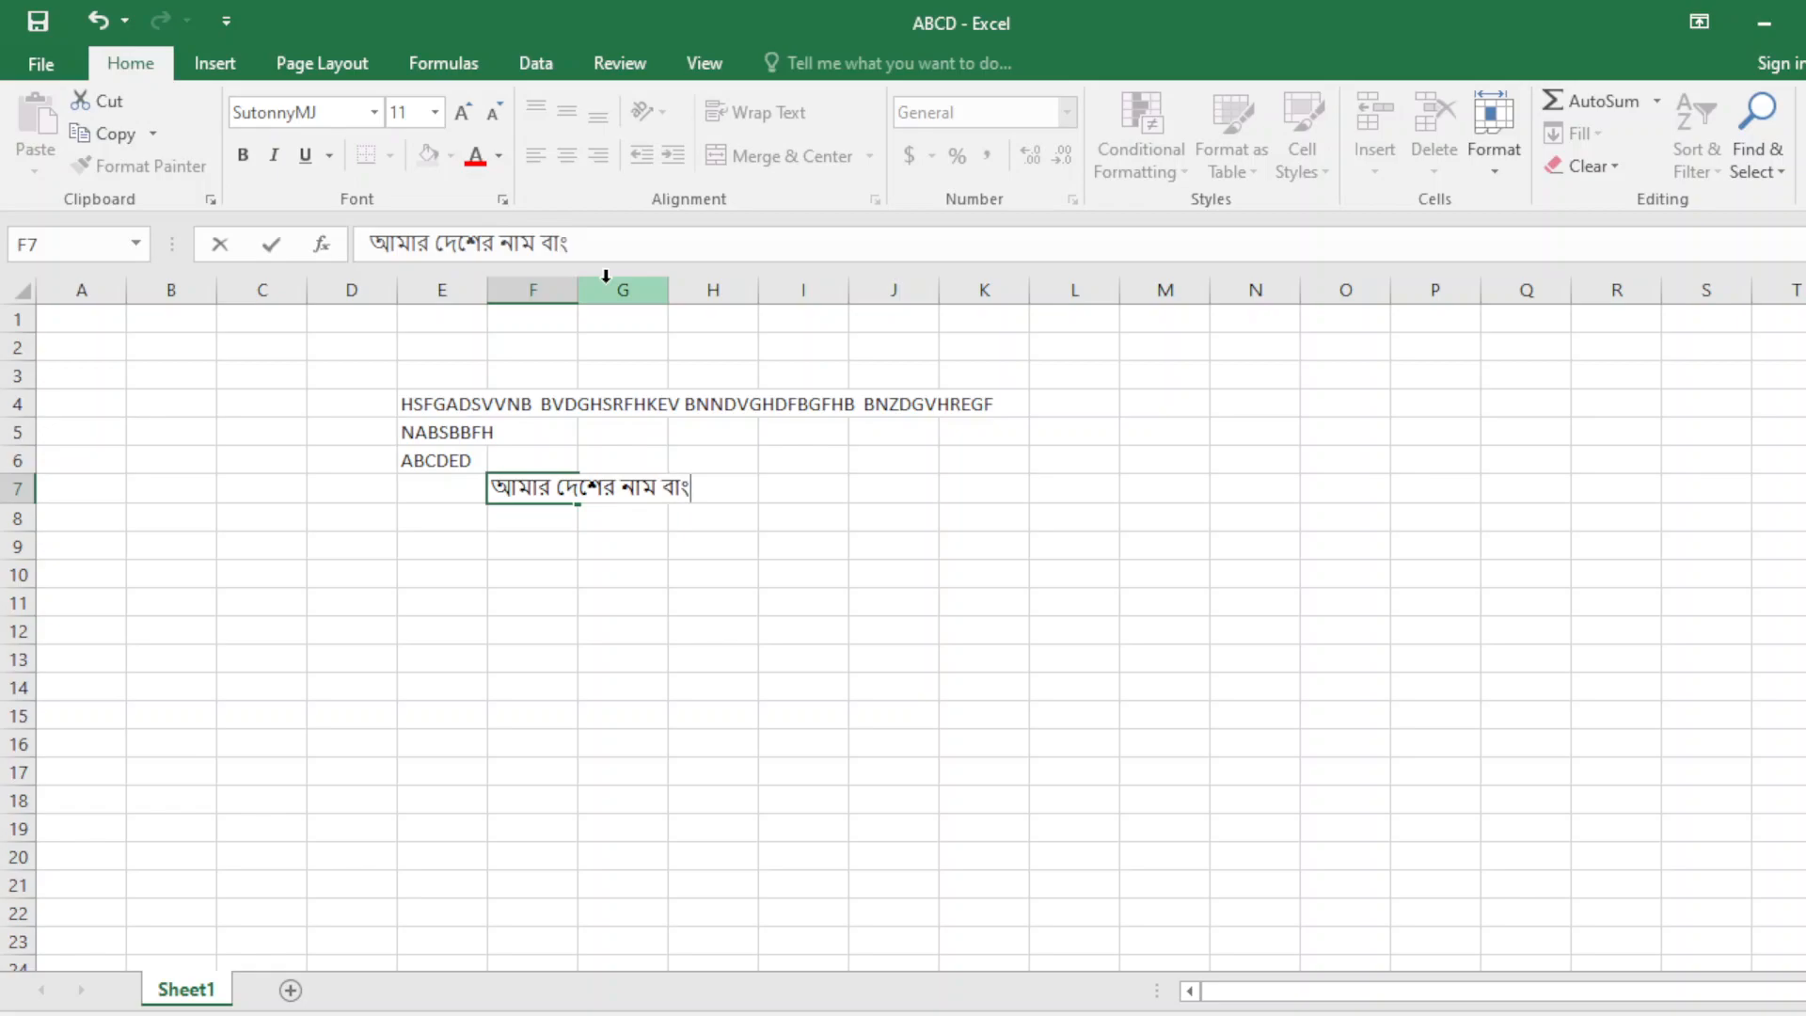
{"action": "type", "text": "লাদেণ"}
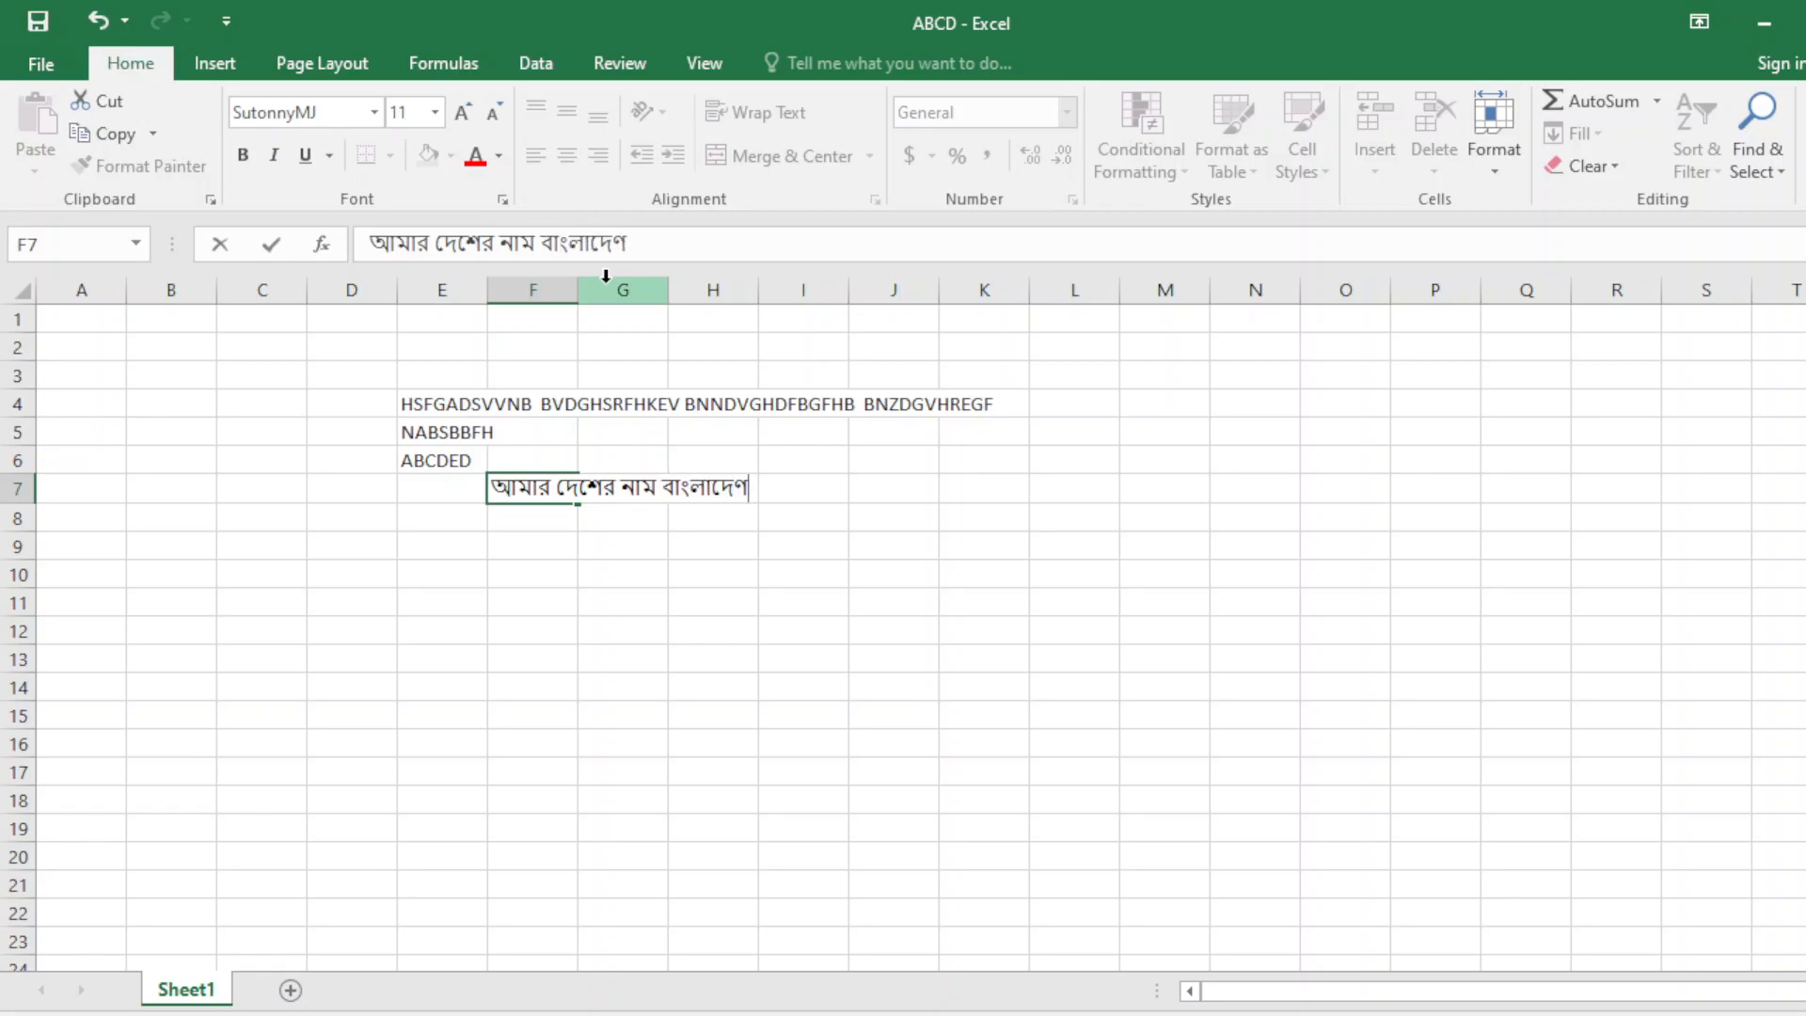
{"action": "key", "text": "BackSpace"}
{"action": "type", "text": "শ"}
{"action": "key", "text": "Return"}
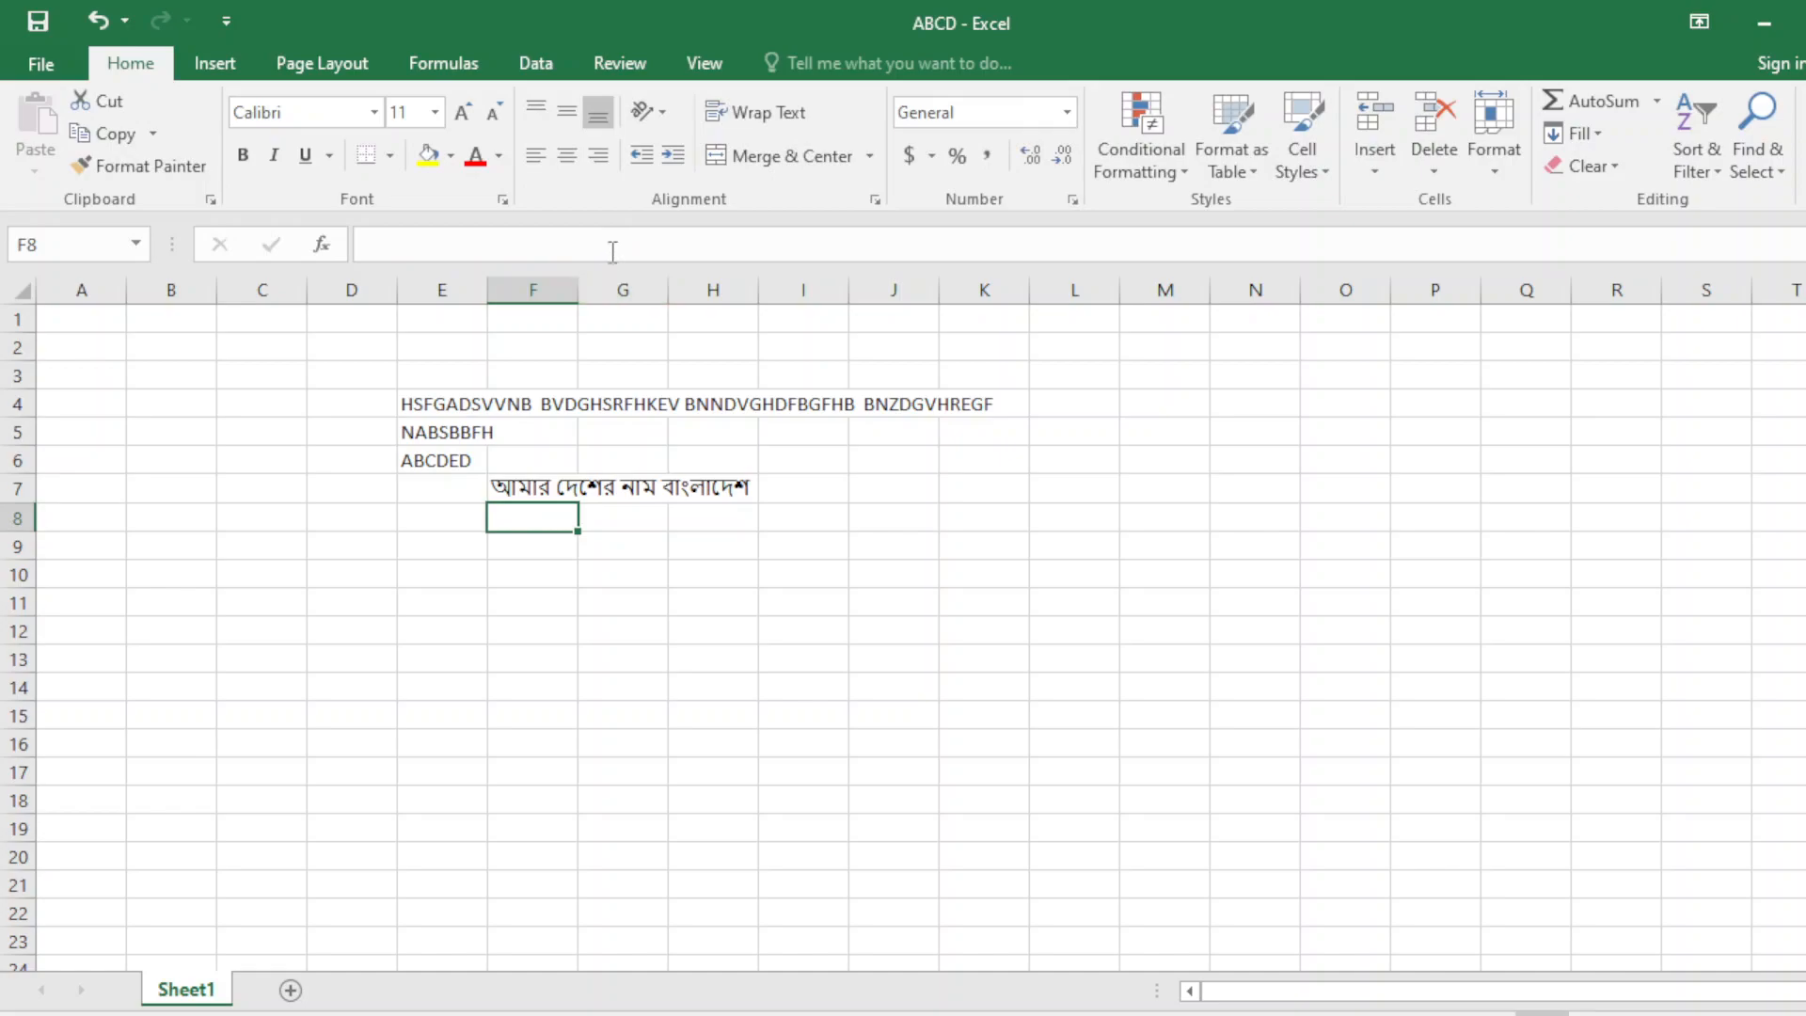
Check the F7 sentence, then enter the word বাংলাদেশ in cell G7.
{"action": "left_click", "coordinate": [557, 482]}
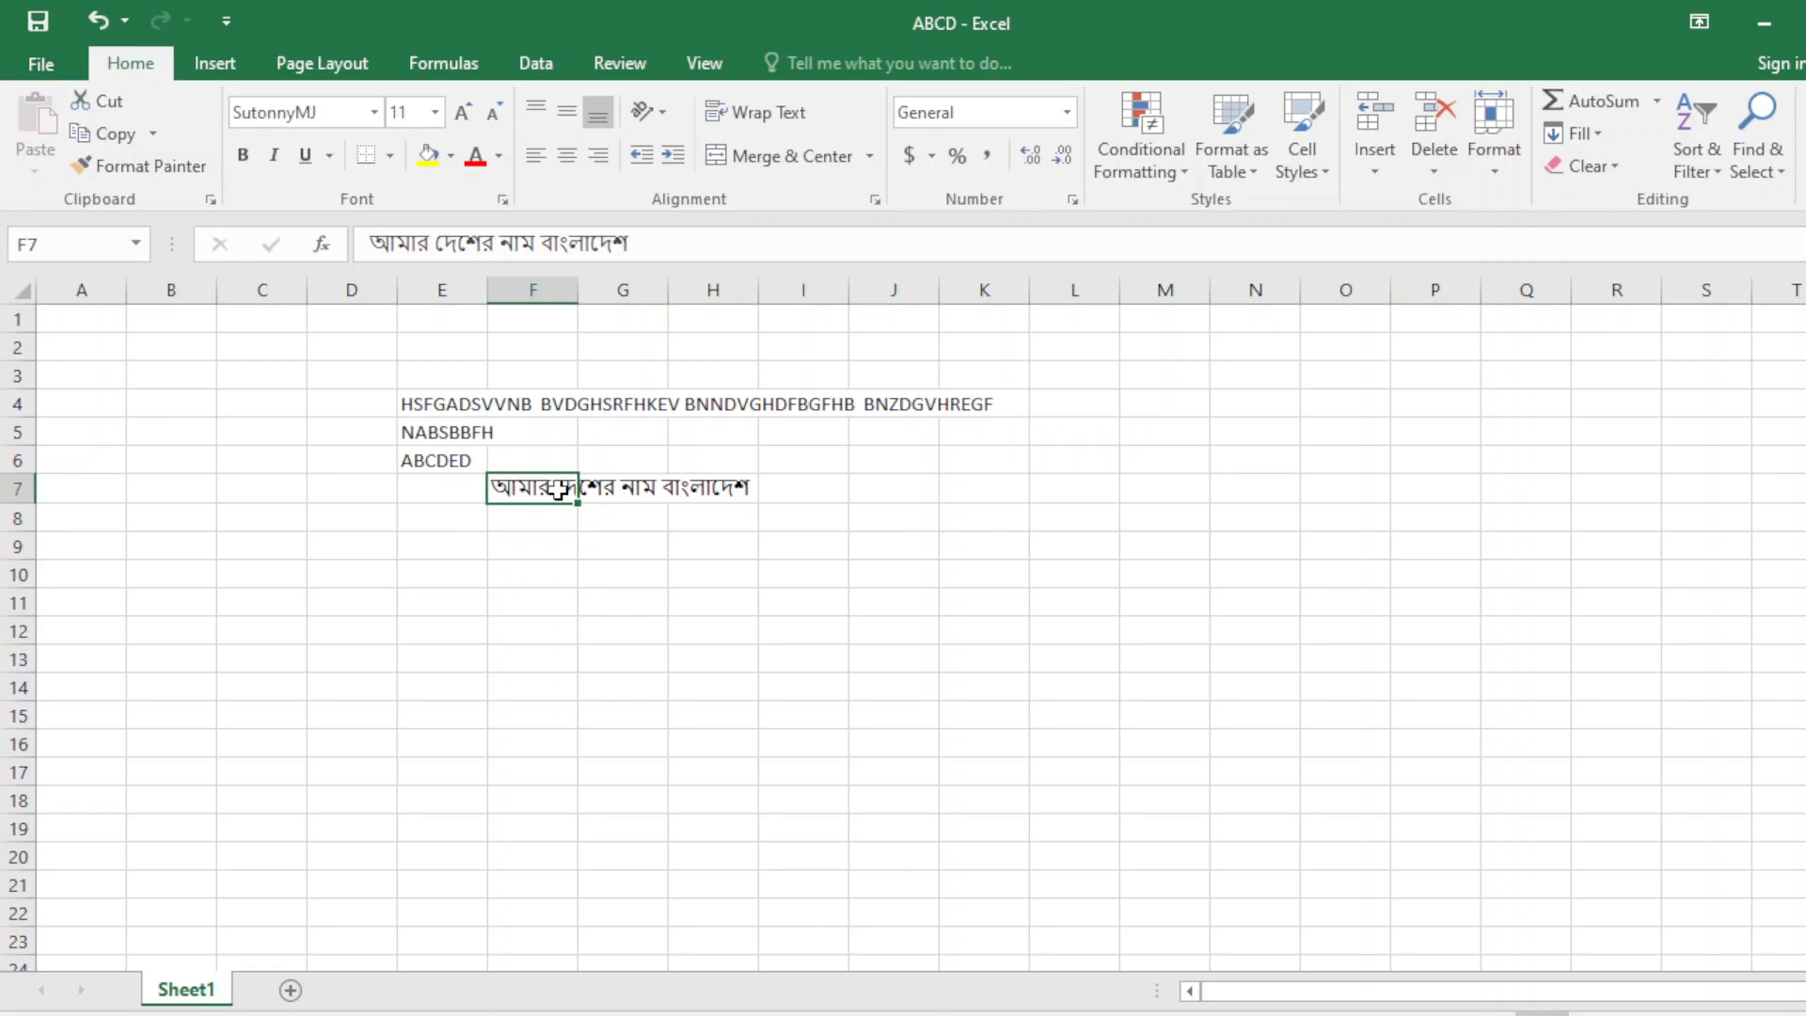
{"action": "left_click", "coordinate": [528, 547]}
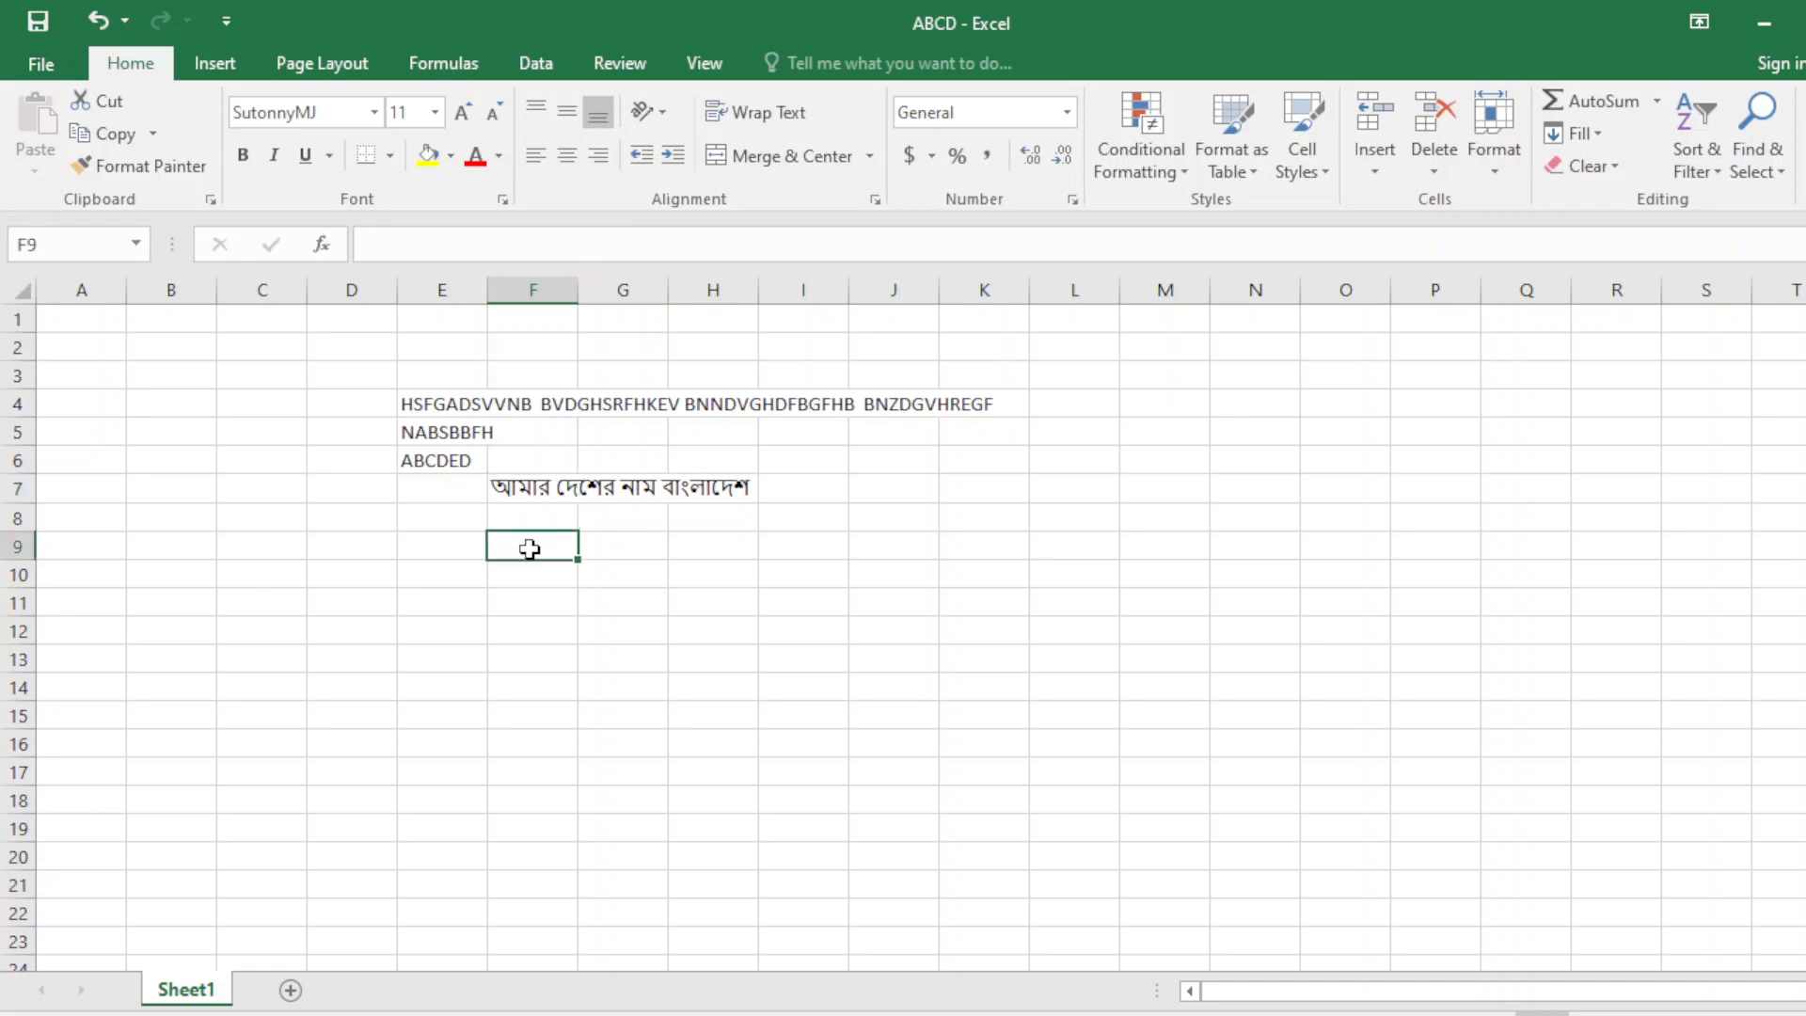
{"action": "left_click", "coordinate": [528, 490]}
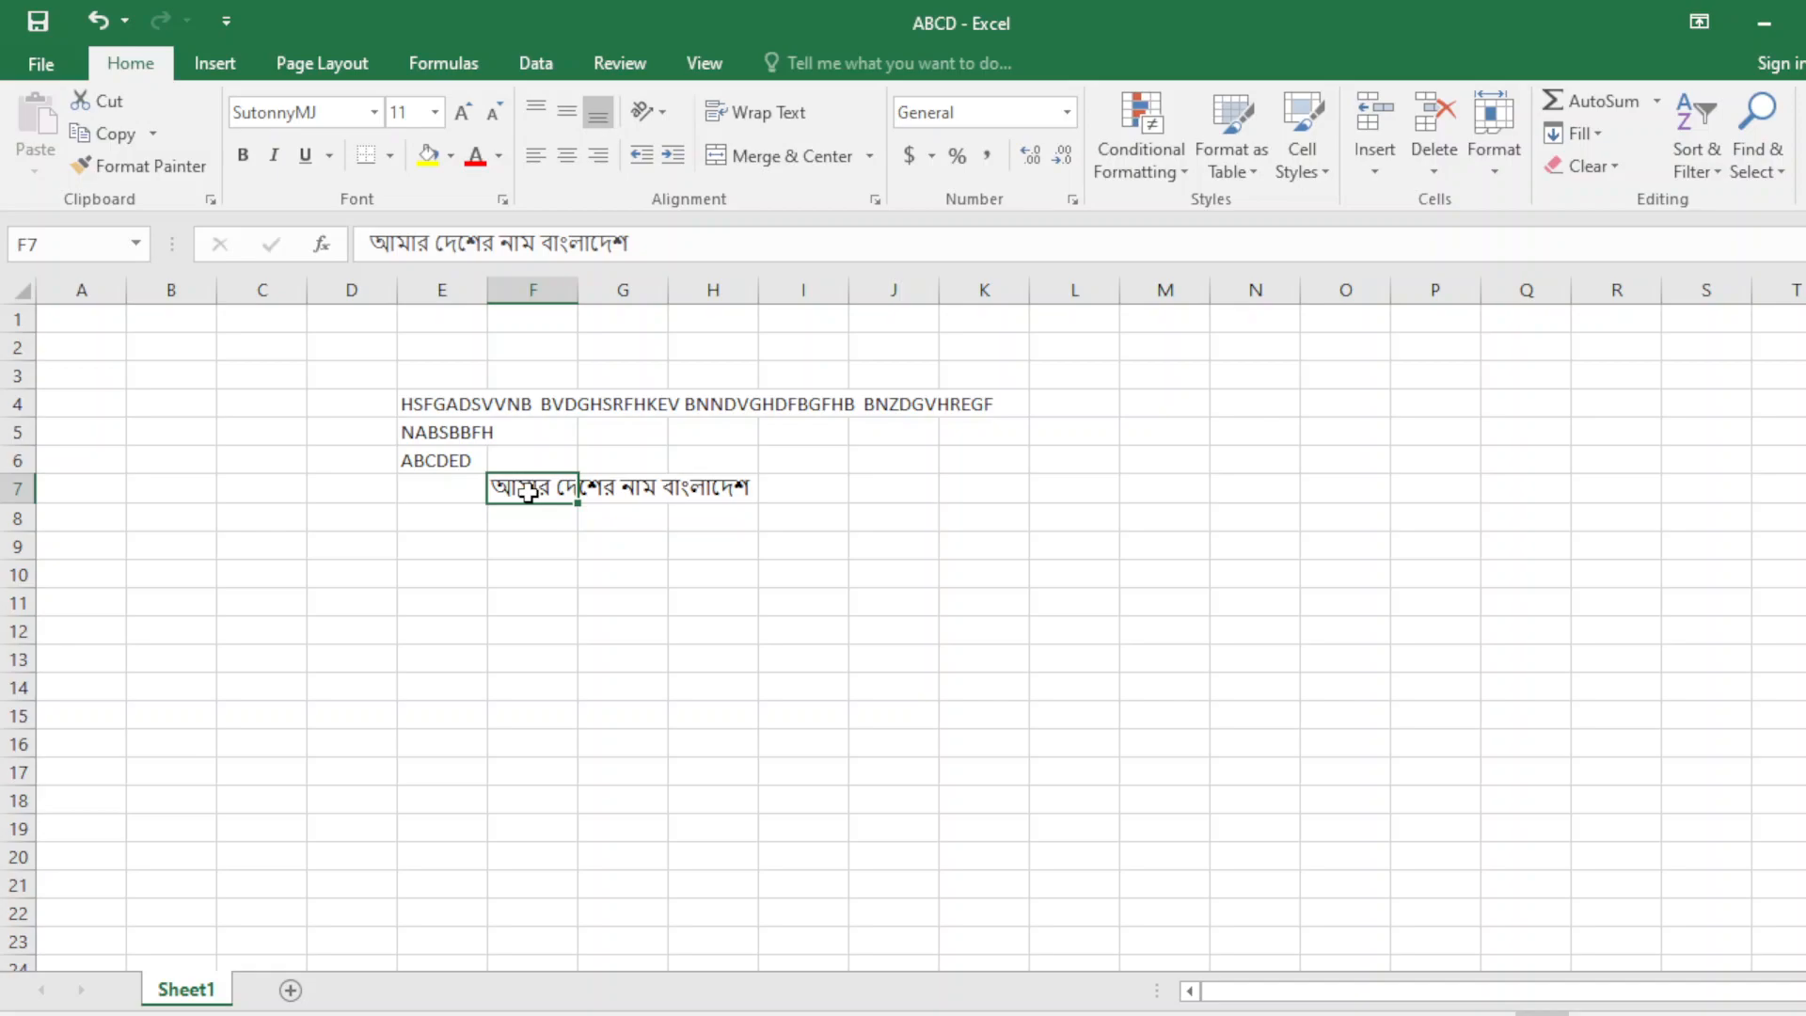
{"action": "left_click", "coordinate": [628, 478]}
{"action": "type", "text": "মাবিুন"}
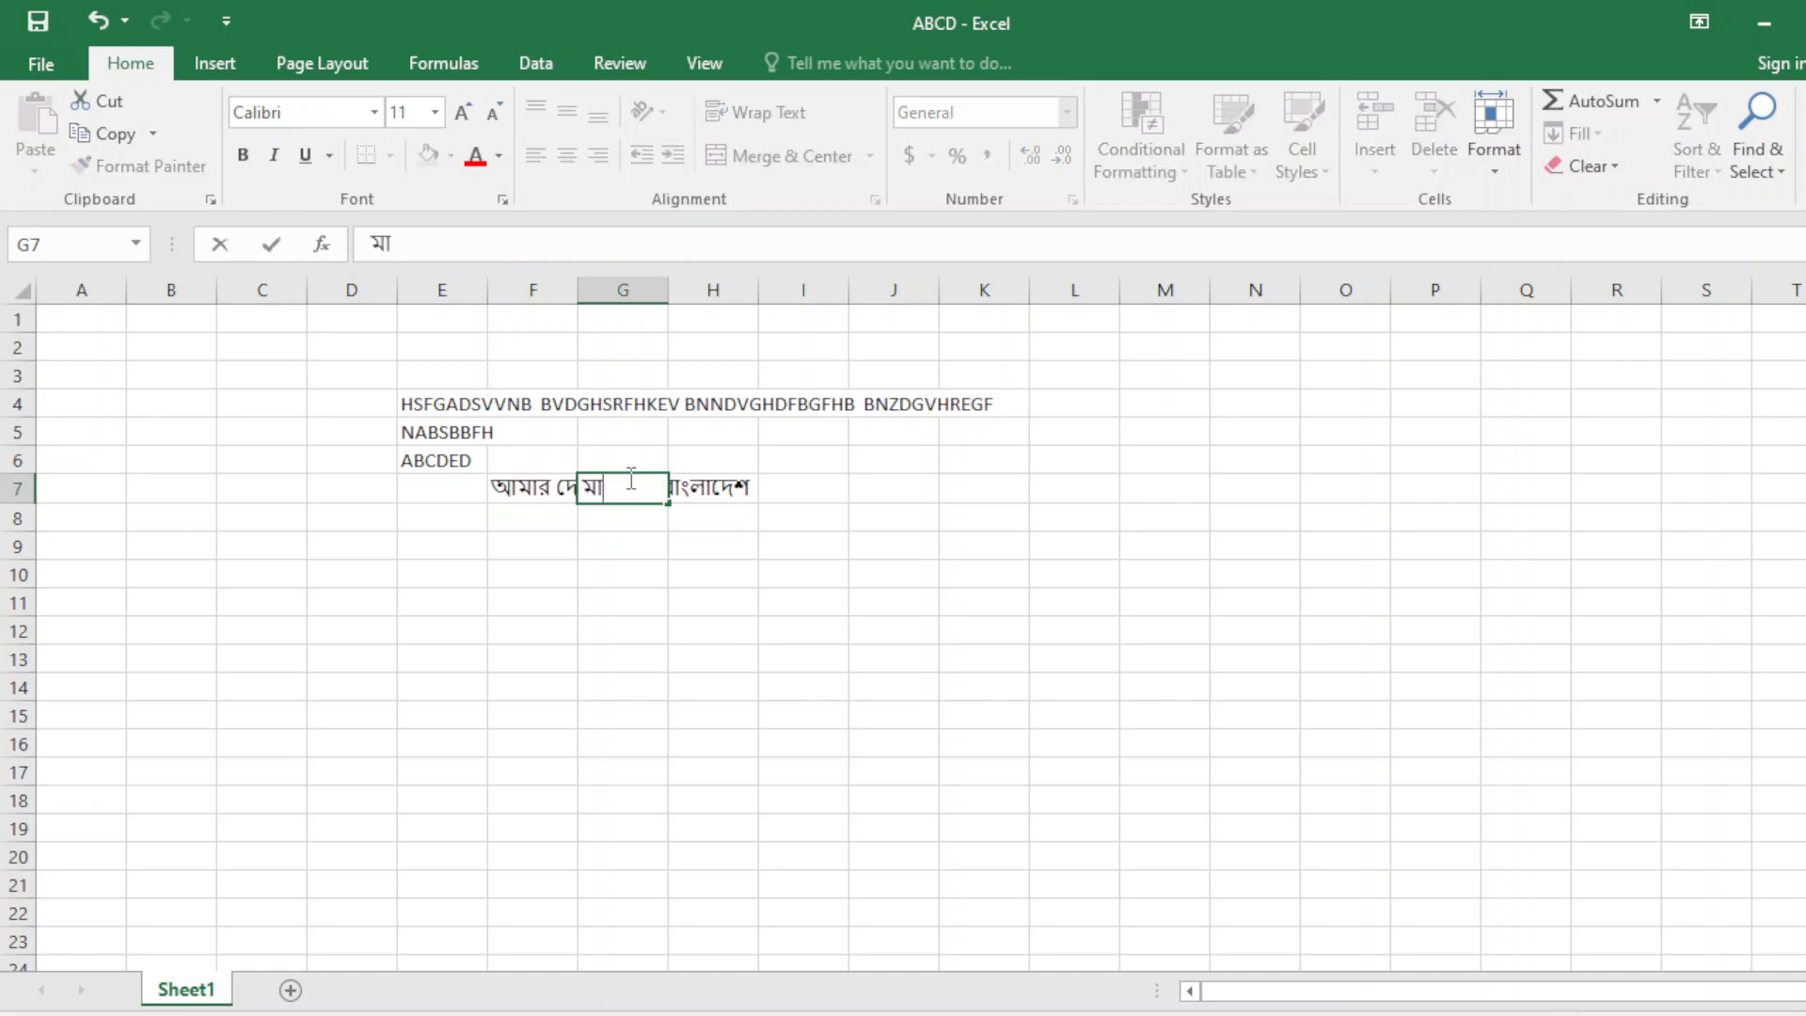
{"action": "key", "text": "BackSpace"}
{"action": "key", "text": "BackSpace"}
{"action": "key", "text": "BackSpace"}
{"action": "key", "text": "BackSpace"}
{"action": "key", "text": "BackSpace"}
{"action": "key", "text": "BackSpace"}
{"action": "type", "text": "বাং"}
{"action": "key", "text": "BackSpace"}
{"action": "key", "text": "BackSpace"}
{"action": "key", "text": "BackSpace"}
{"action": "type", "text": "বাংলাদেশ"}
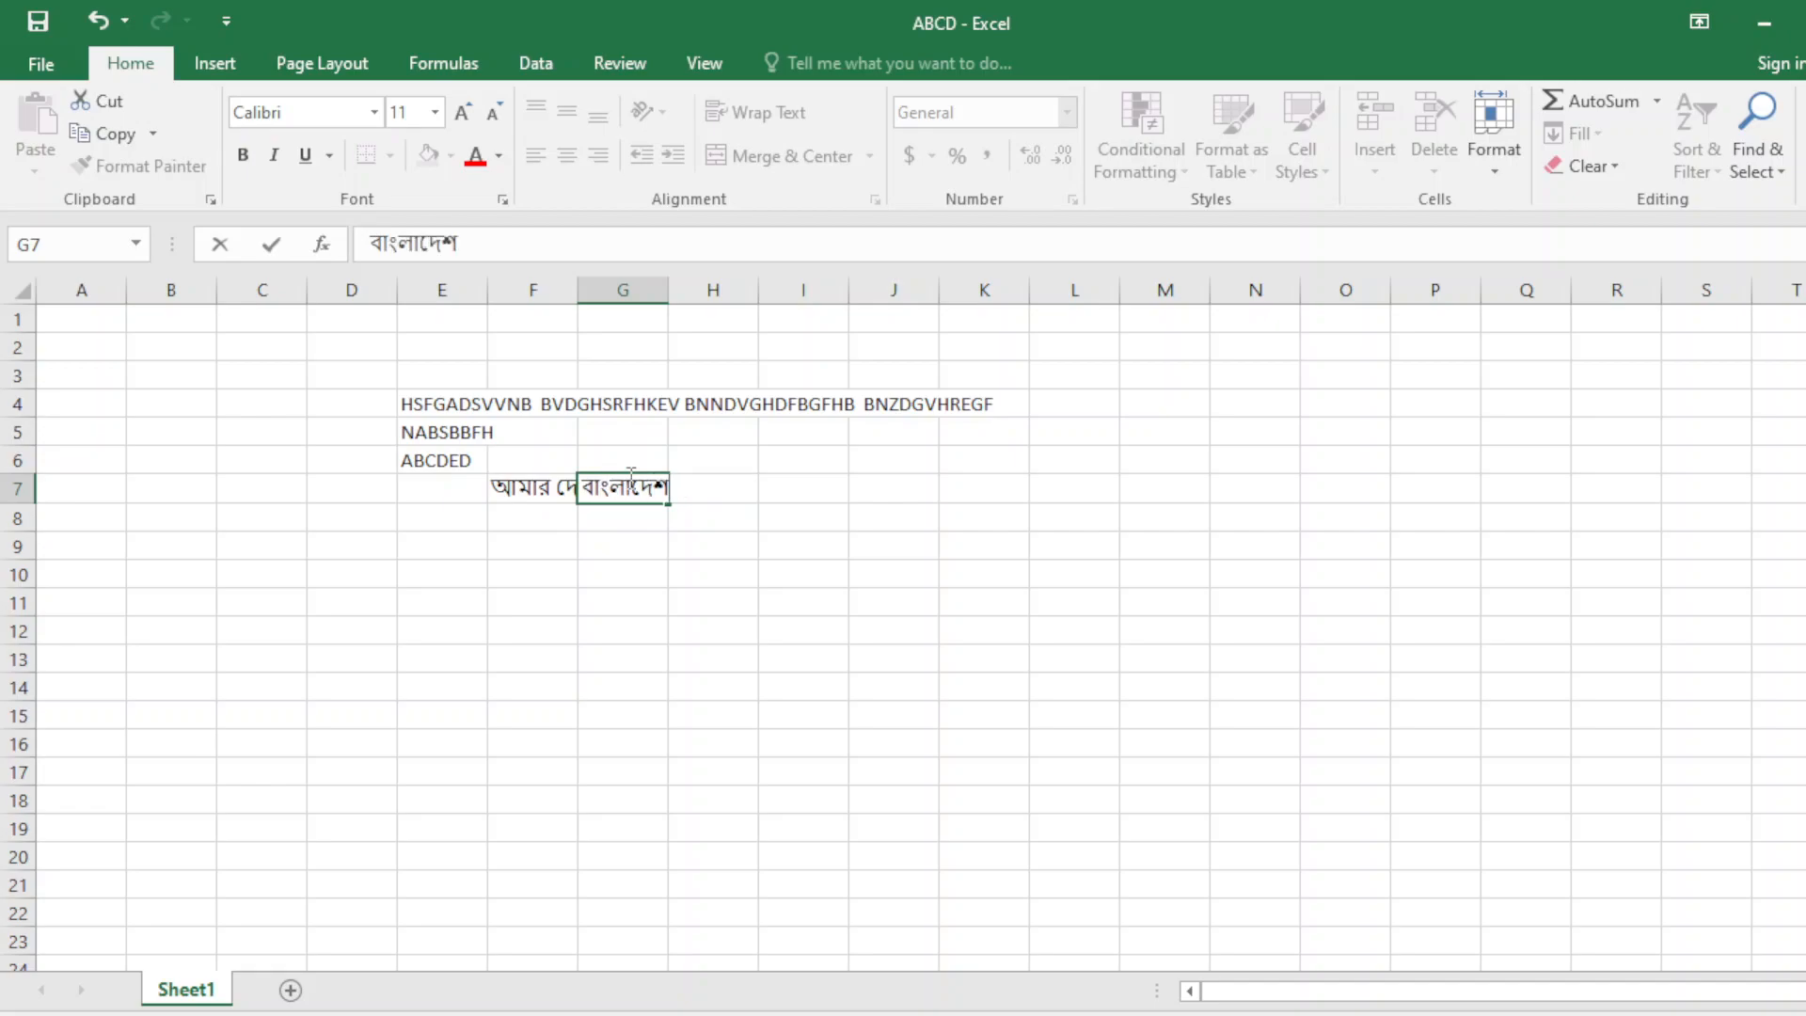
{"action": "key", "text": "Return"}
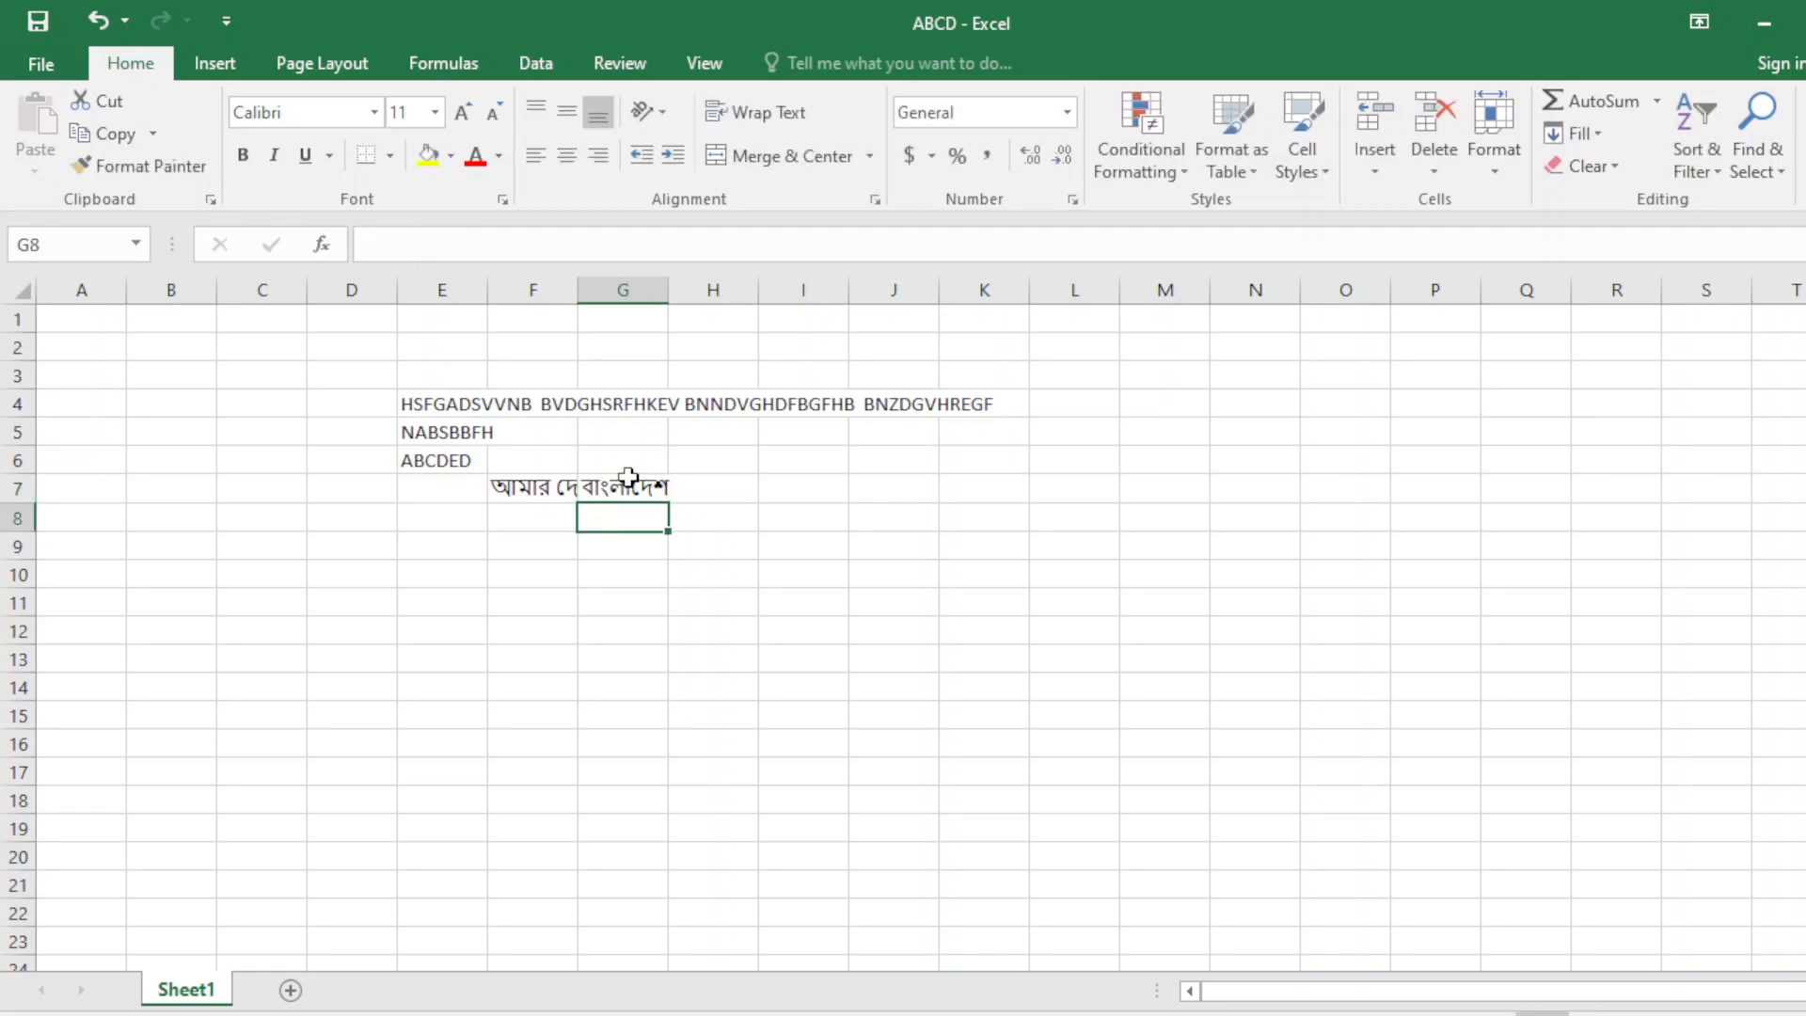
Compare the contents of F7 and G7, noting the F7 sentence now appears cut off.
{"action": "left_click", "coordinate": [546, 487]}
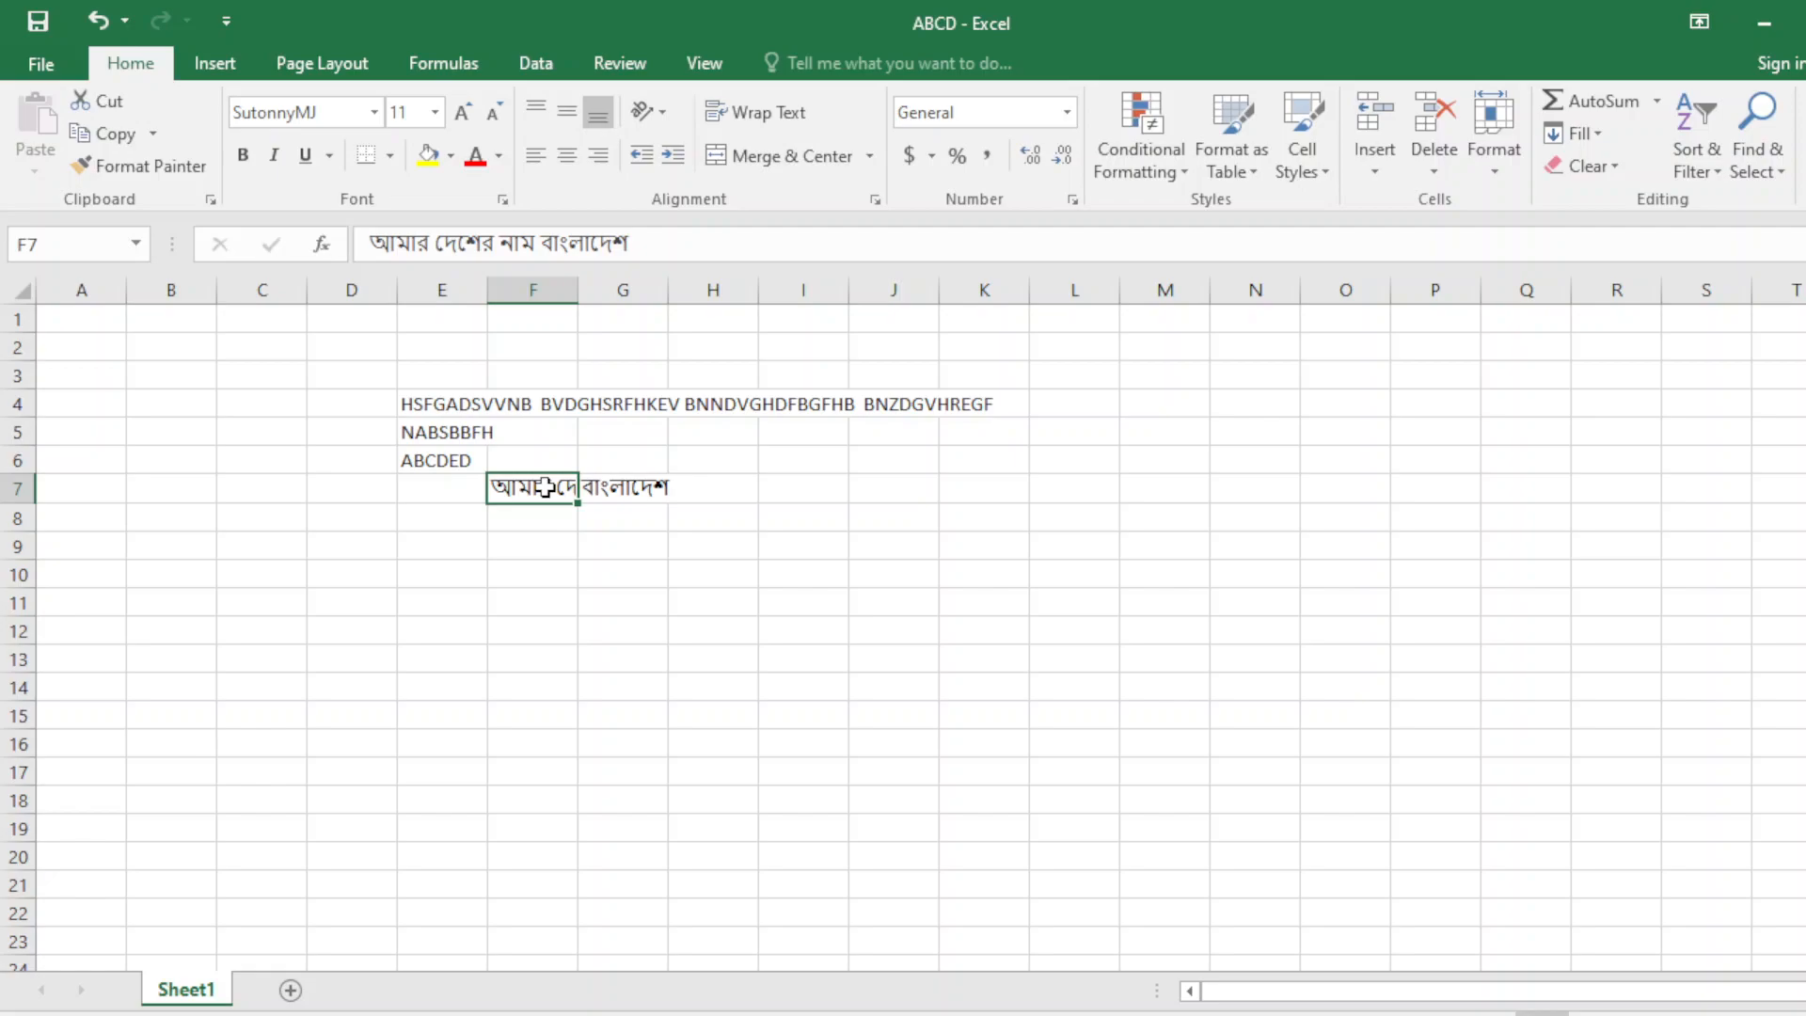
{"action": "left_click", "coordinate": [608, 490]}
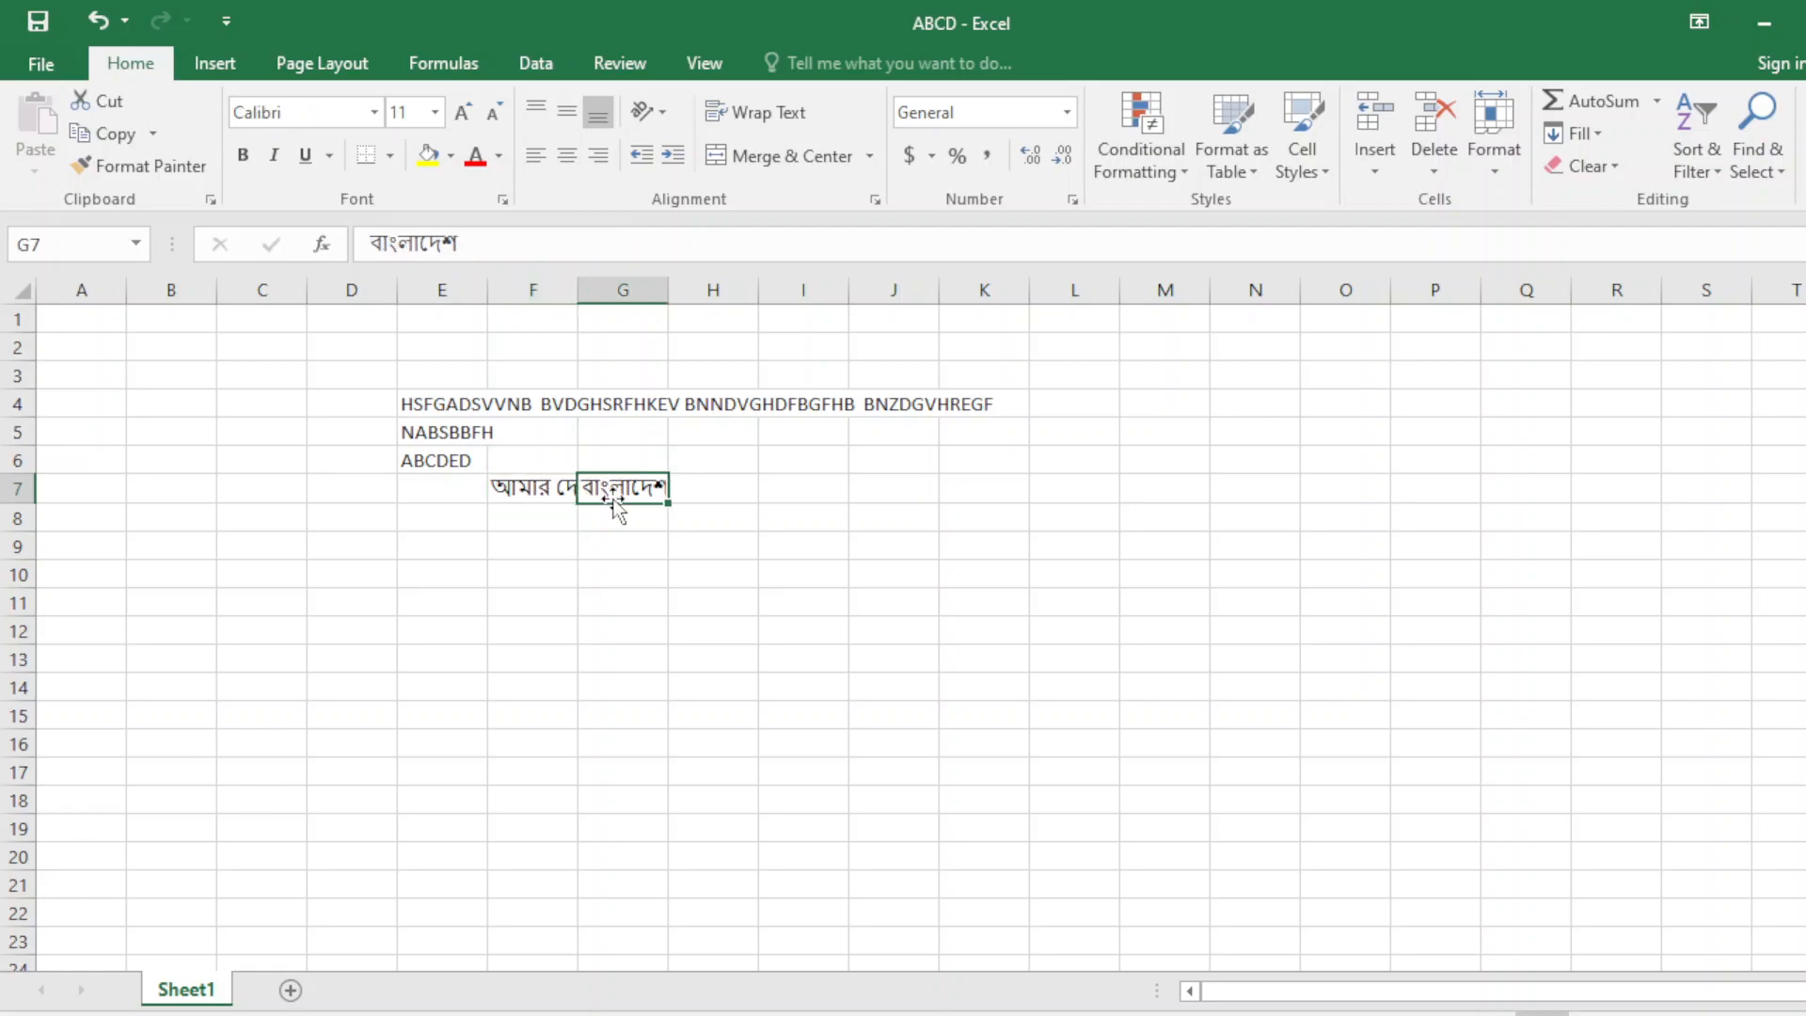
{"action": "left_click", "coordinate": [549, 490]}
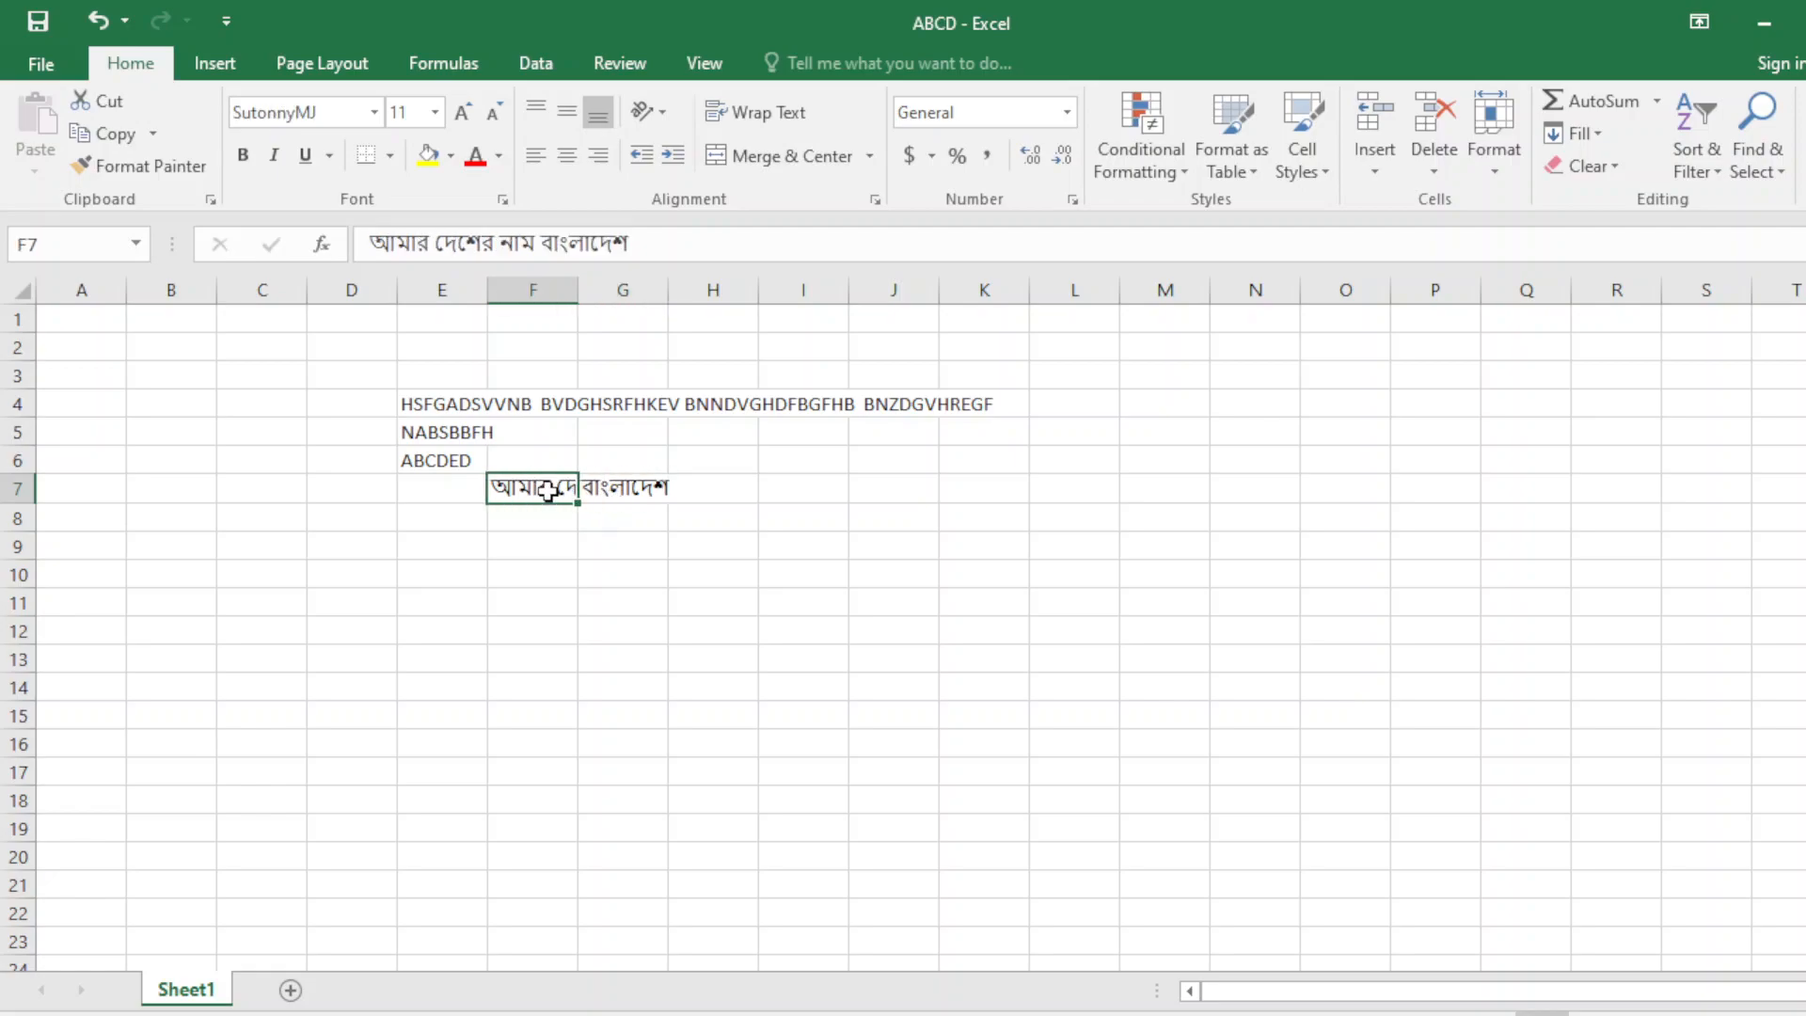
{"action": "left_click", "coordinate": [597, 516]}
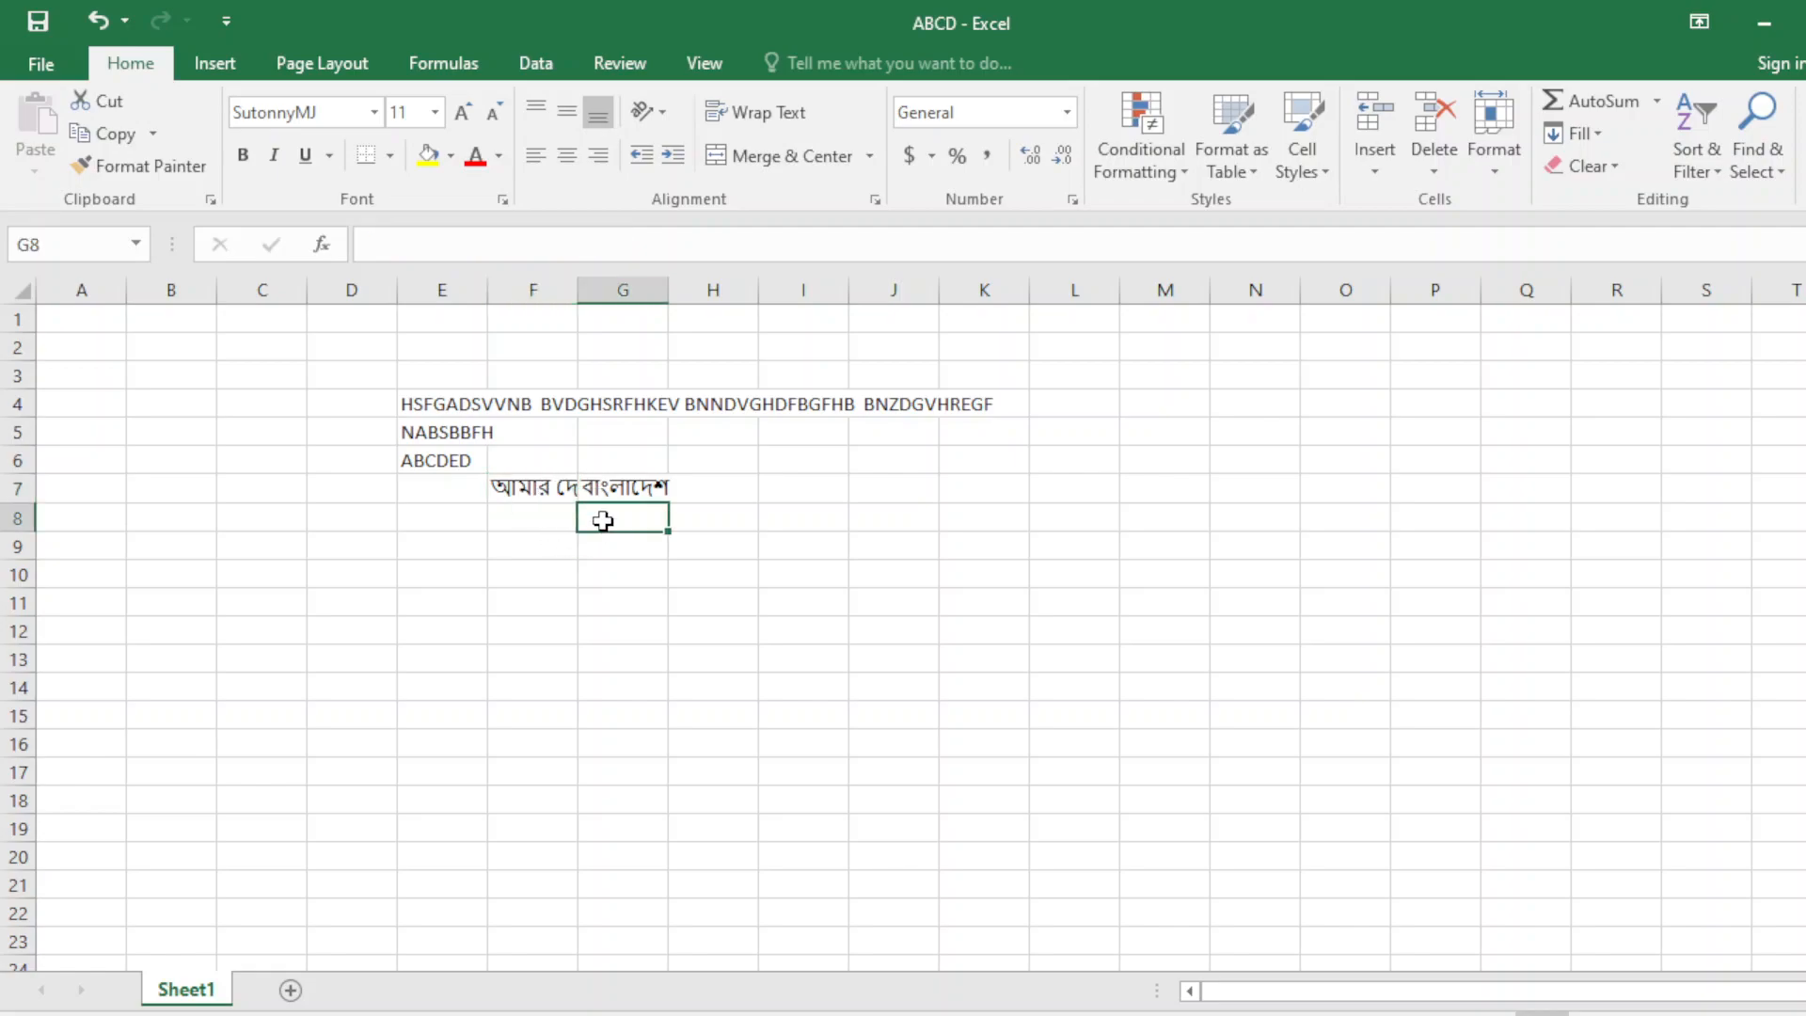
{"action": "left_click", "coordinate": [556, 488]}
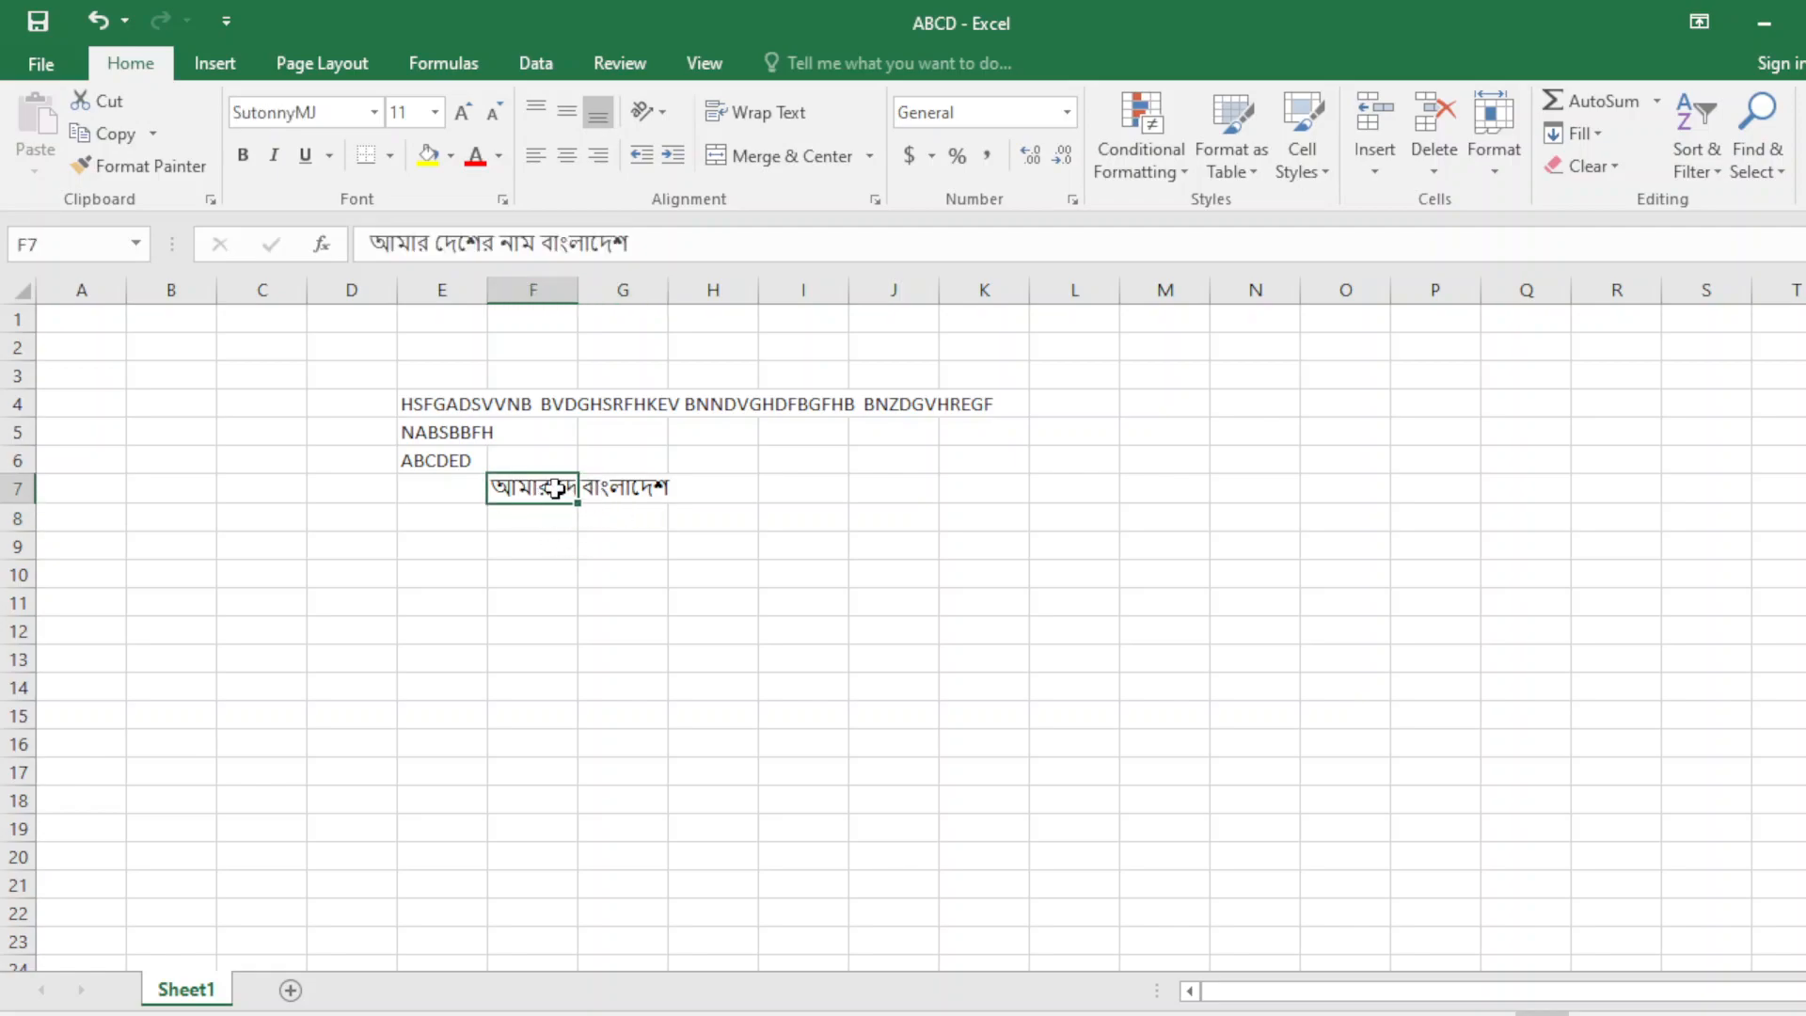
AutoFit column F to the Bengali sentence and check that F7 and G7 both show fully.
{"action": "double_click", "coordinate": [579, 288]}
{"action": "left_click", "coordinate": [583, 289]}
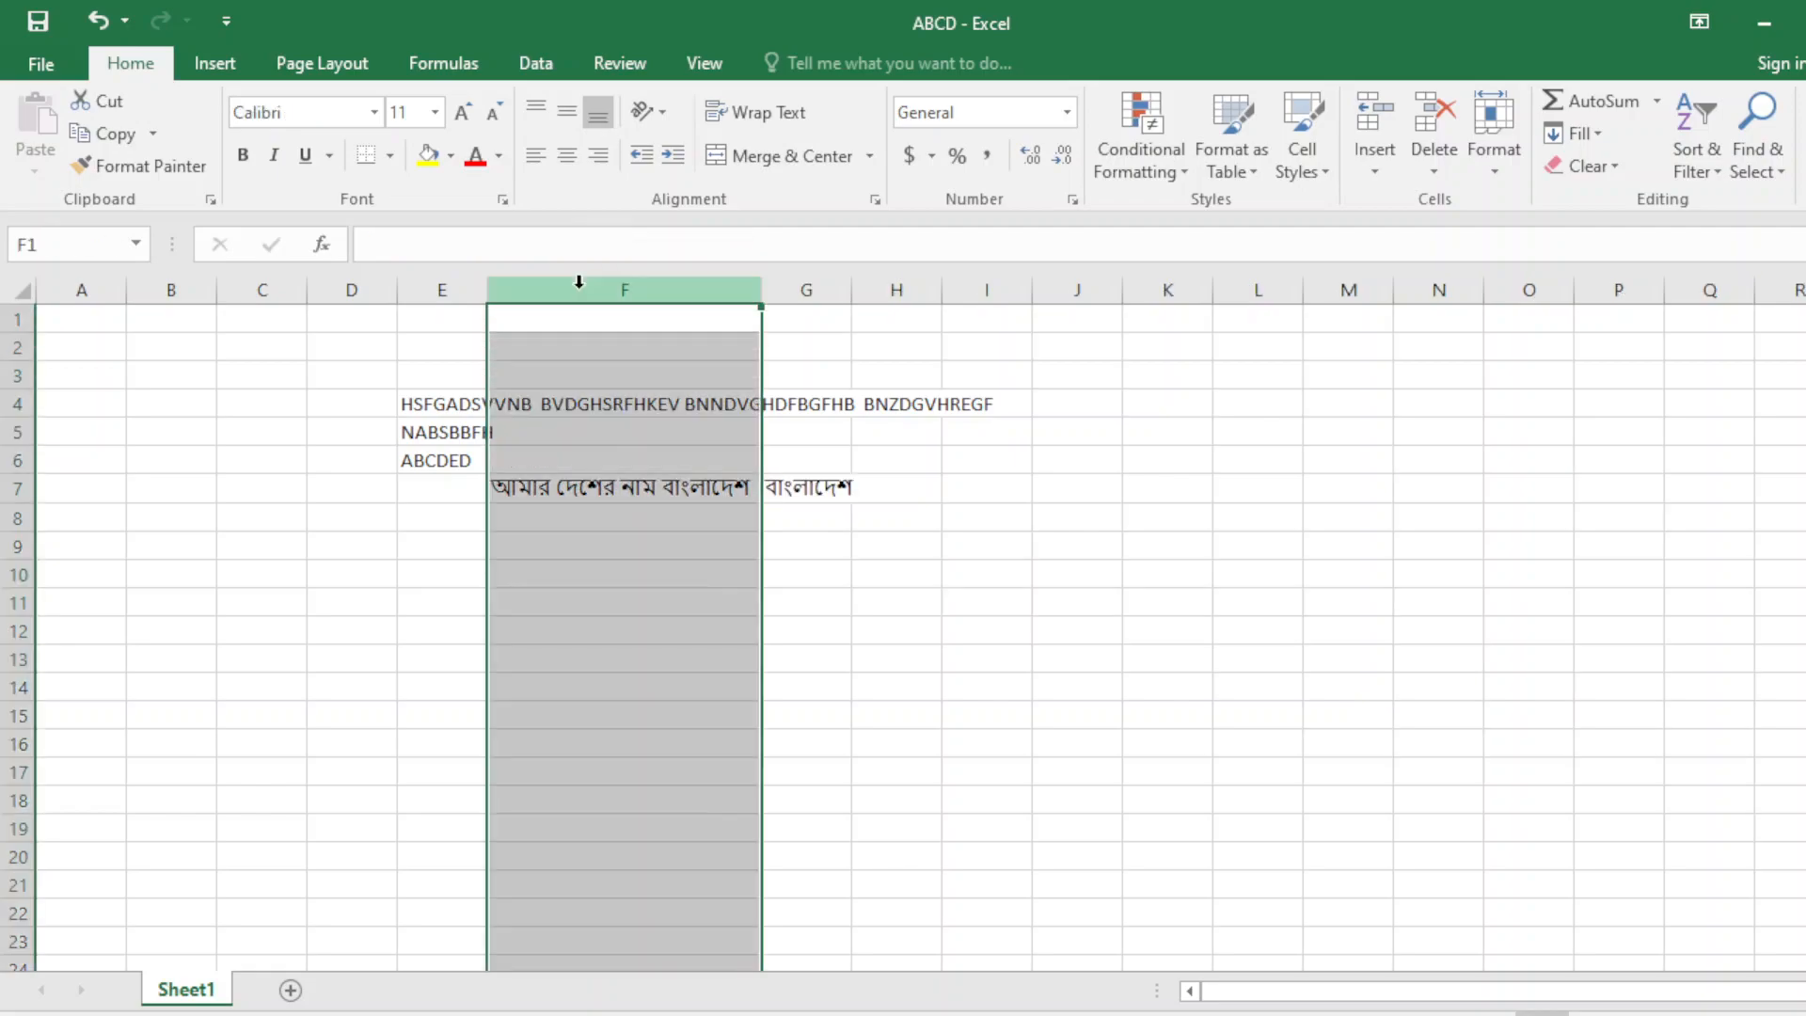
{"action": "left_click", "coordinate": [621, 565]}
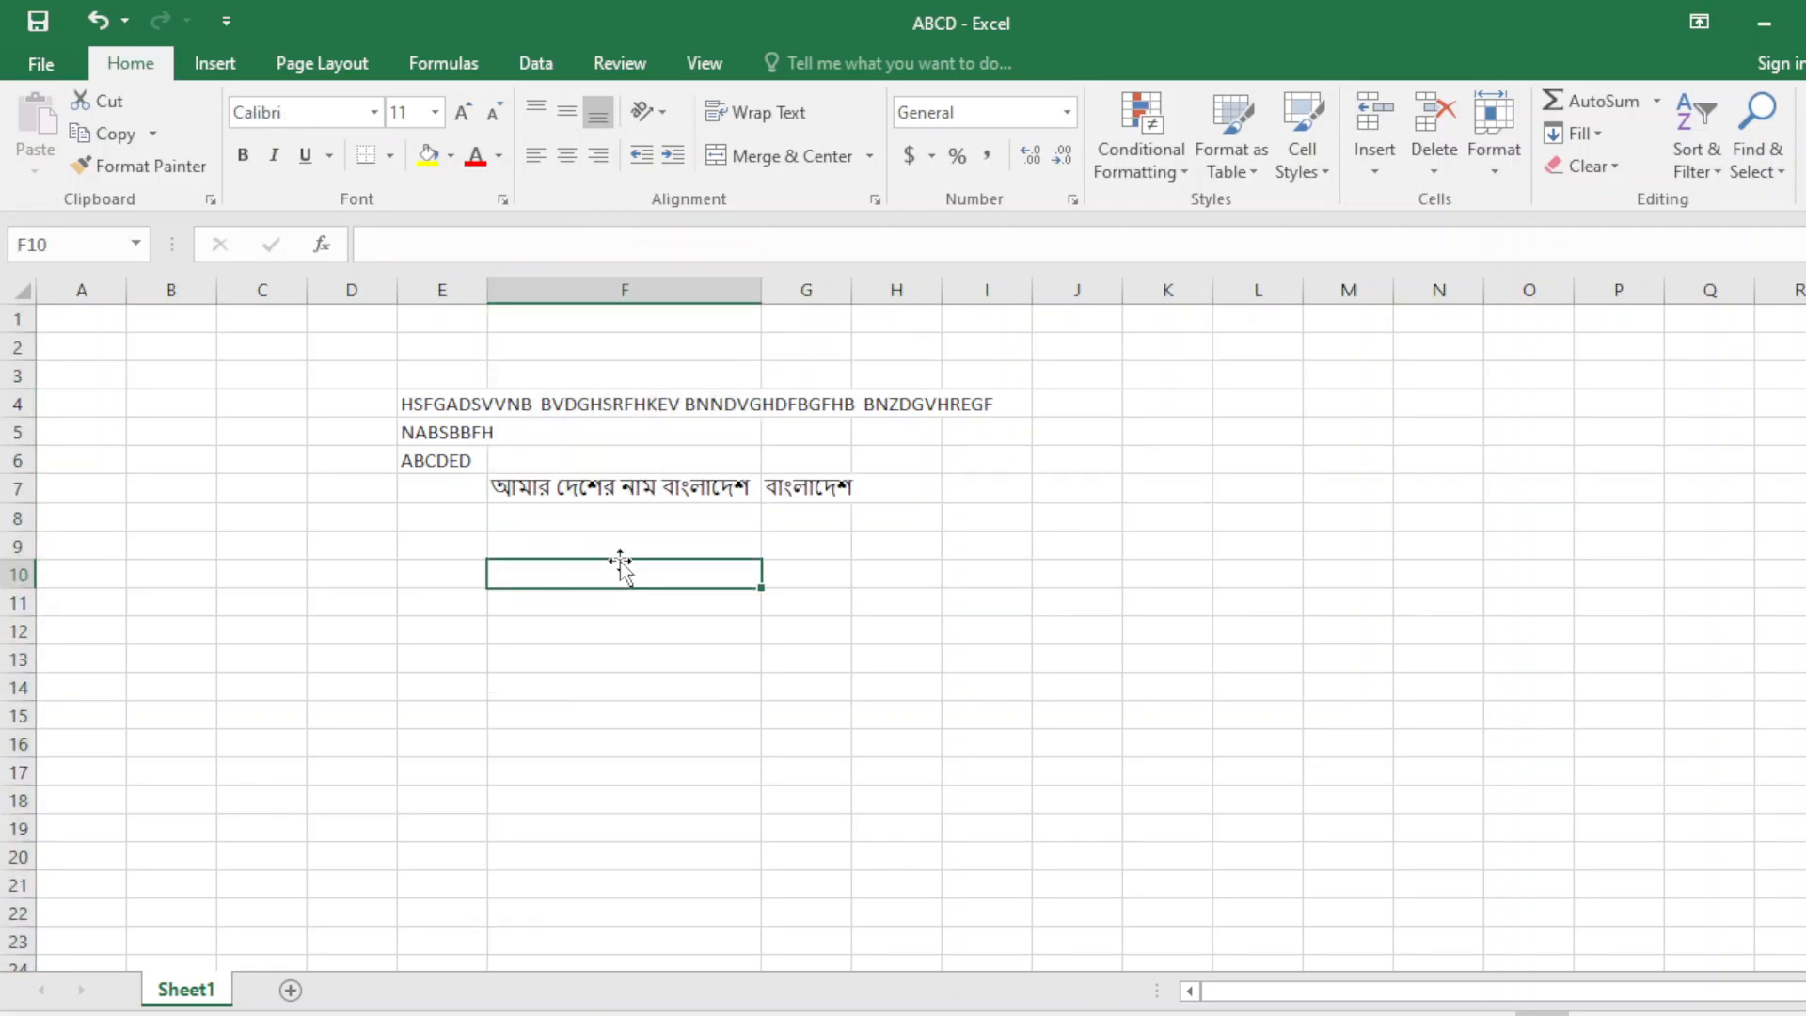
{"action": "left_click", "coordinate": [638, 490]}
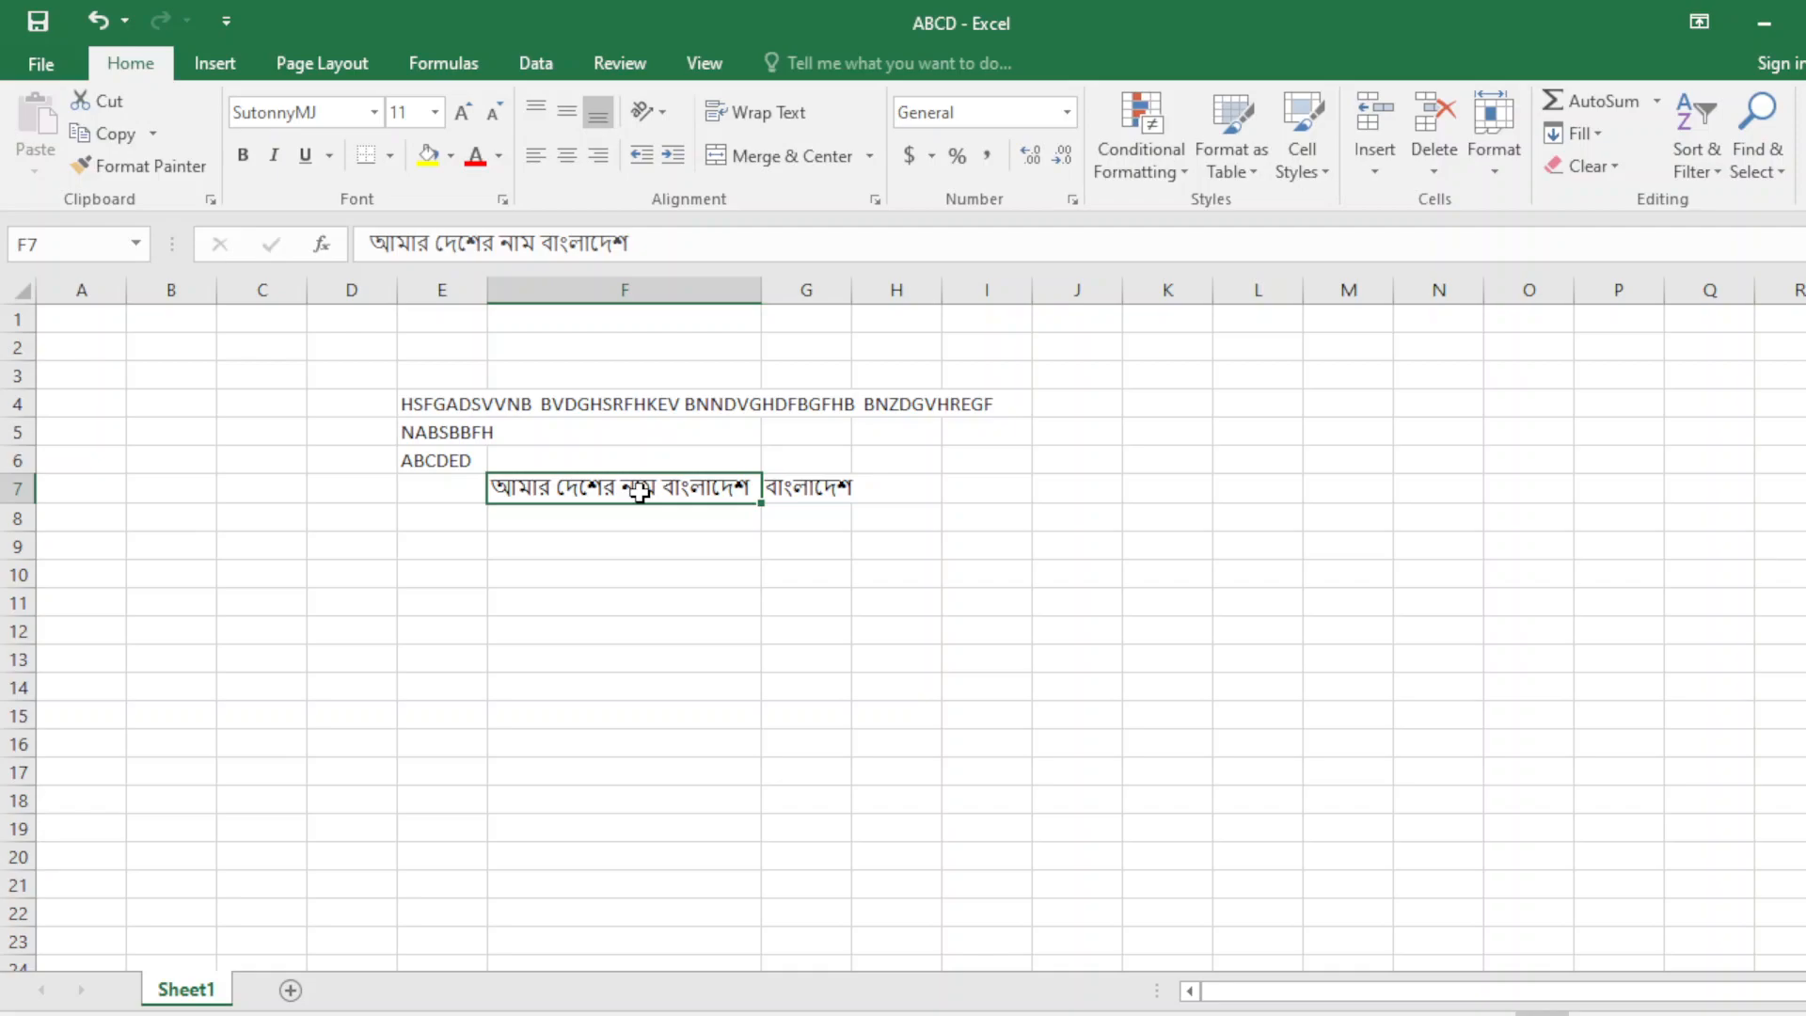
{"action": "left_click", "coordinate": [589, 572]}
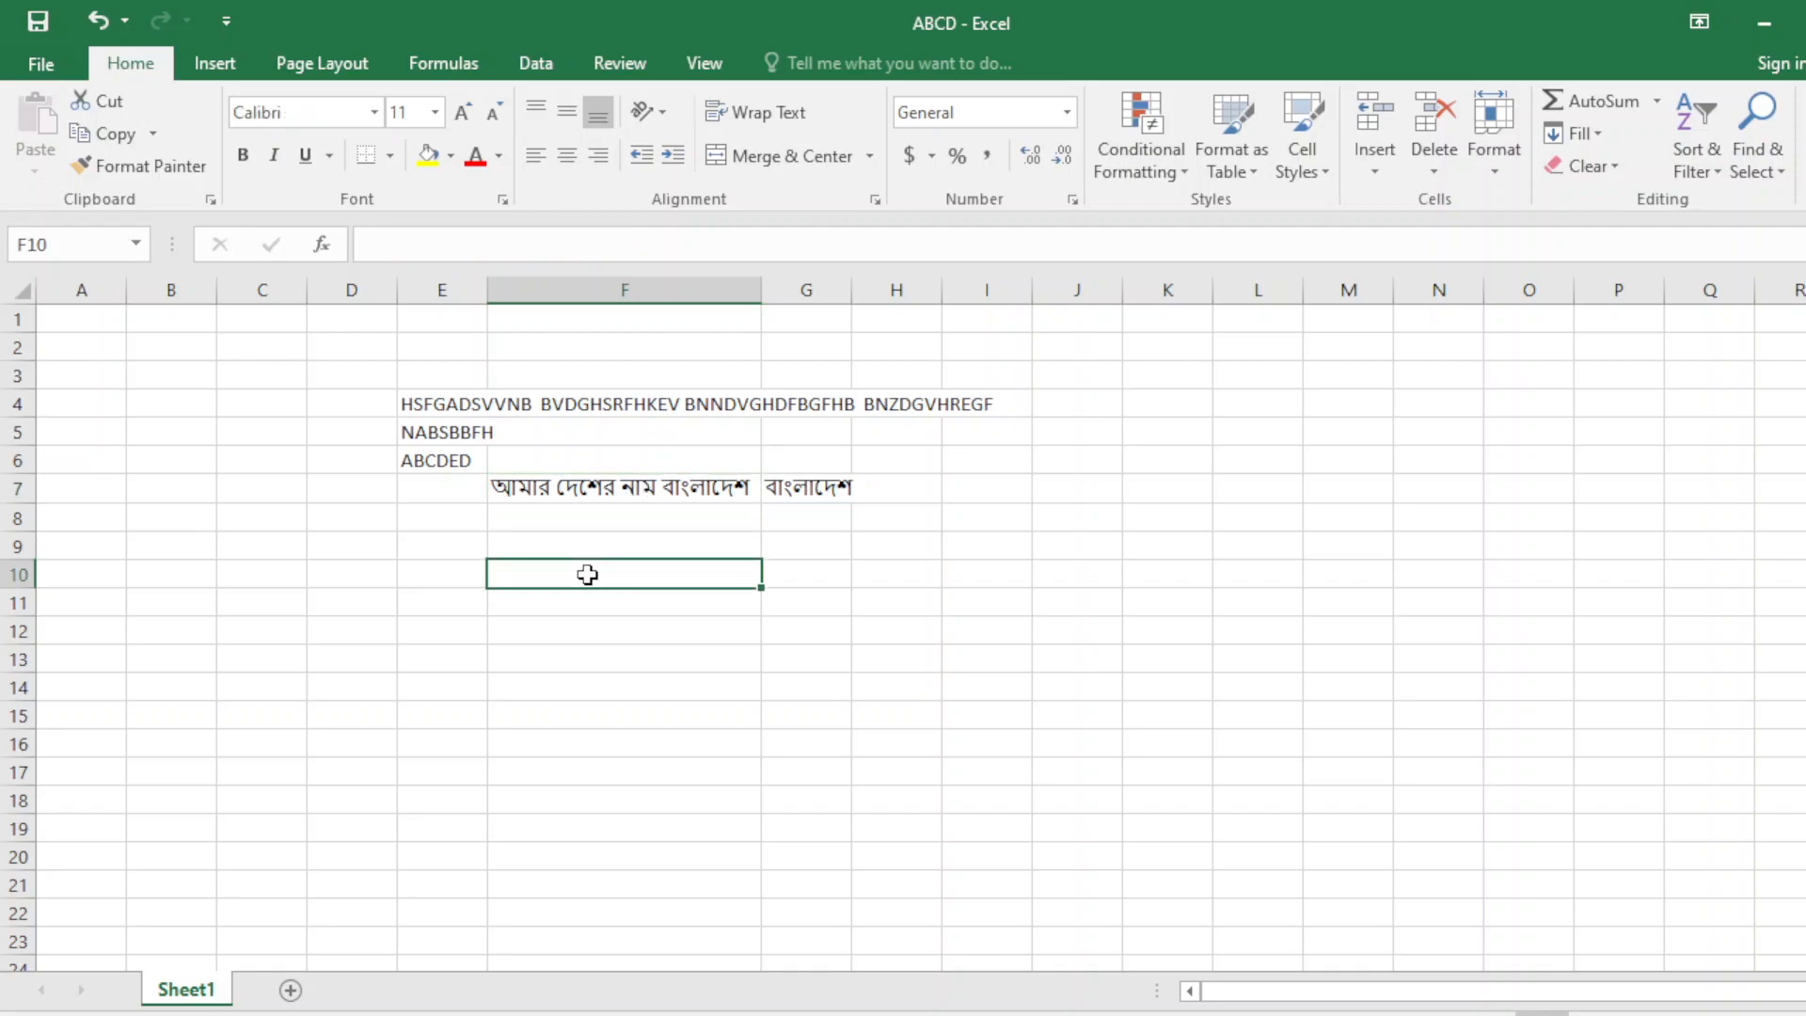
{"action": "left_click", "coordinate": [815, 483]}
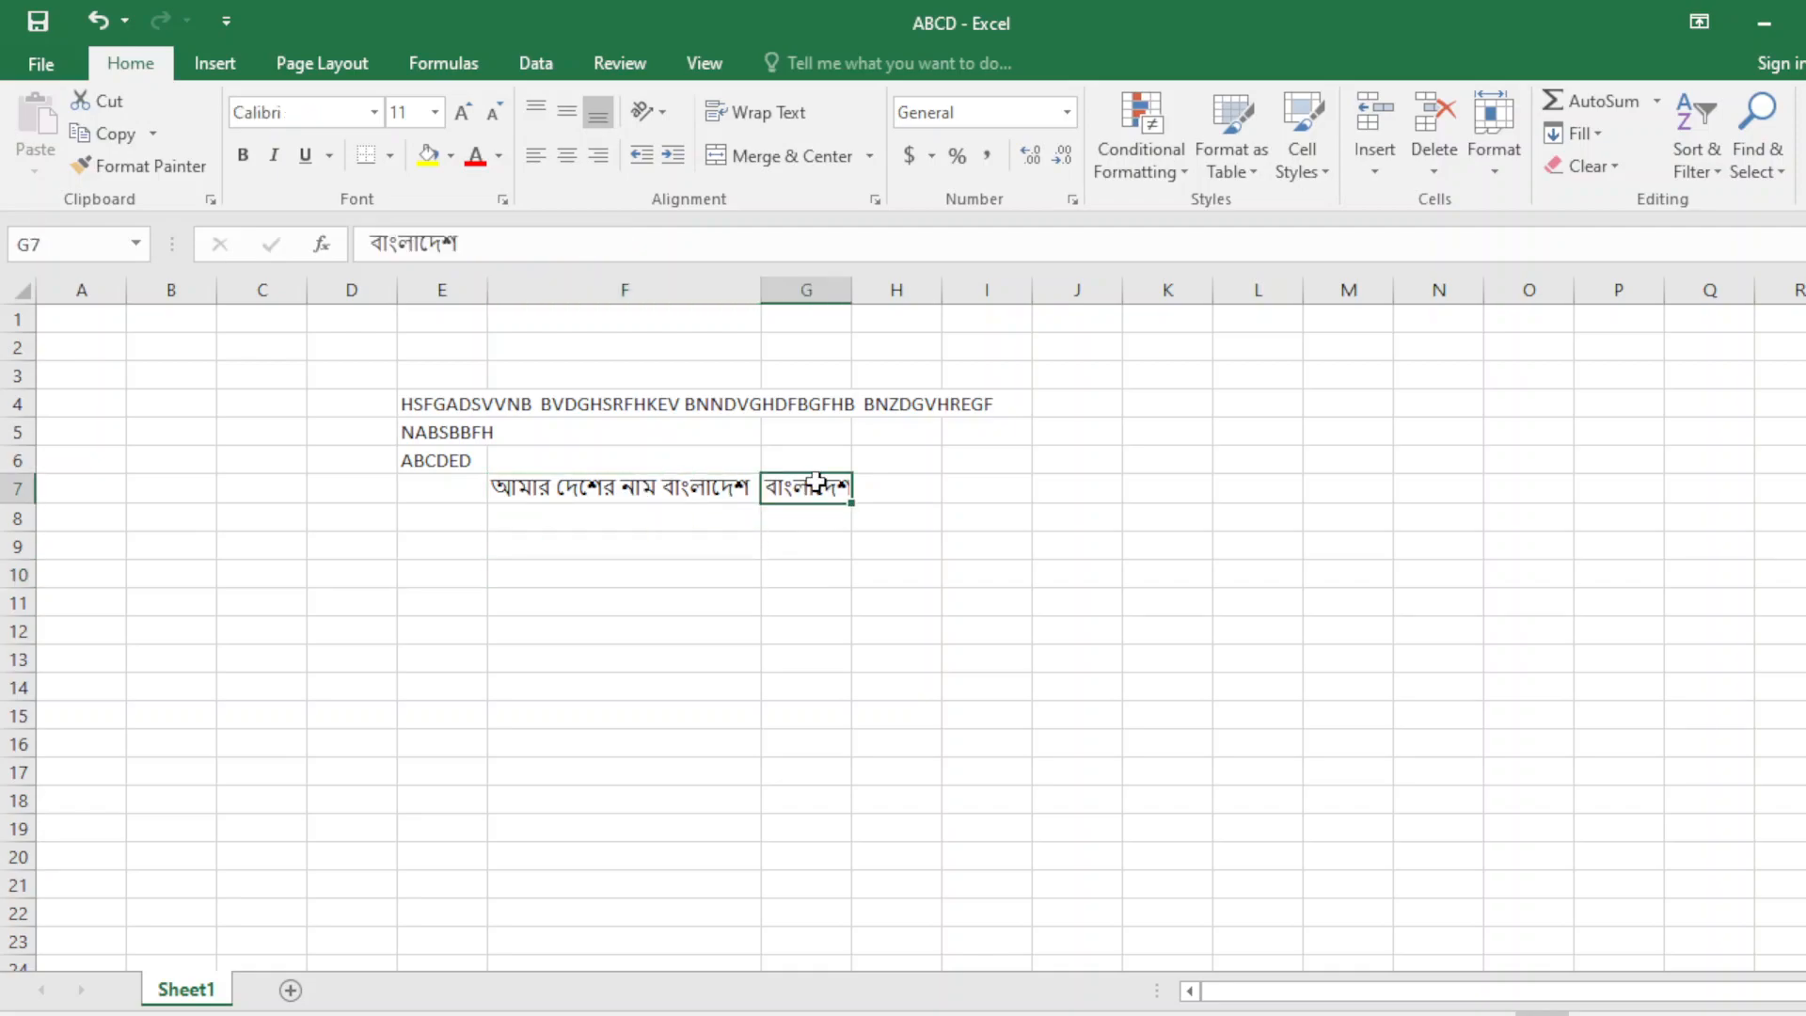
{"action": "left_click", "coordinate": [348, 548]}
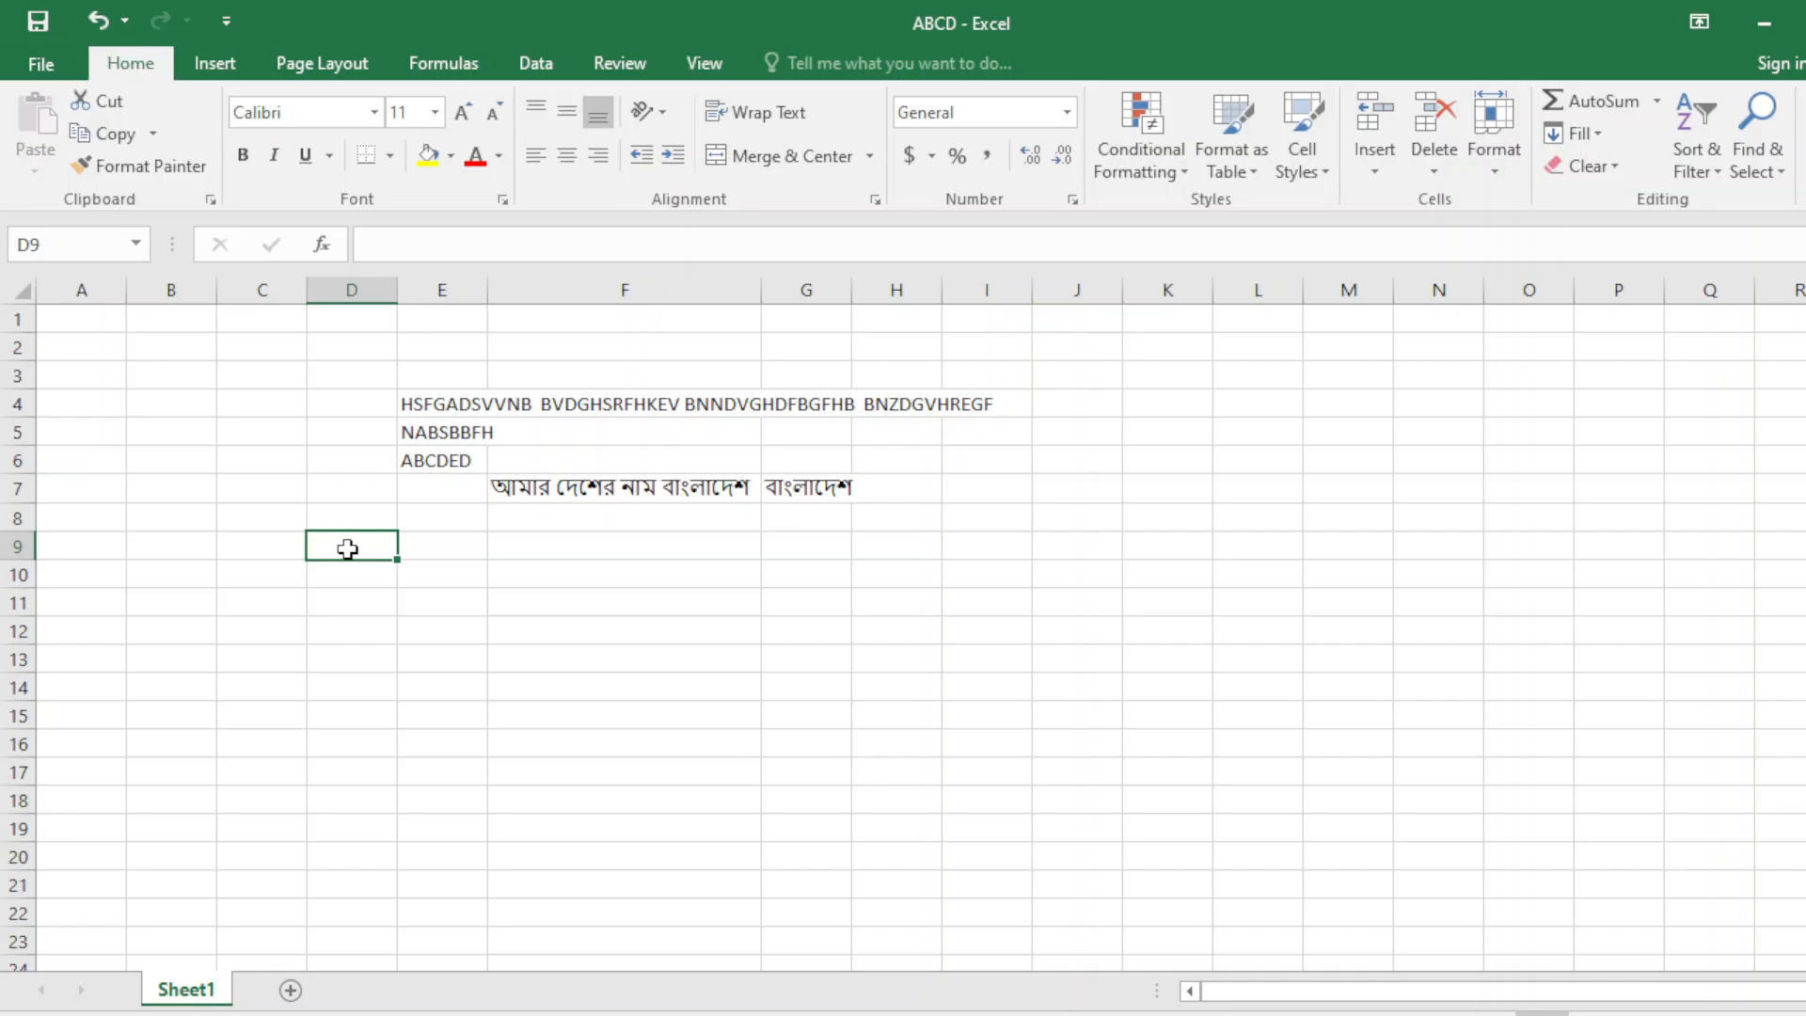
With the sheet selected, AutoFit column E to the long letter string in E4.
{"action": "key", "text": "ctrl+a"}
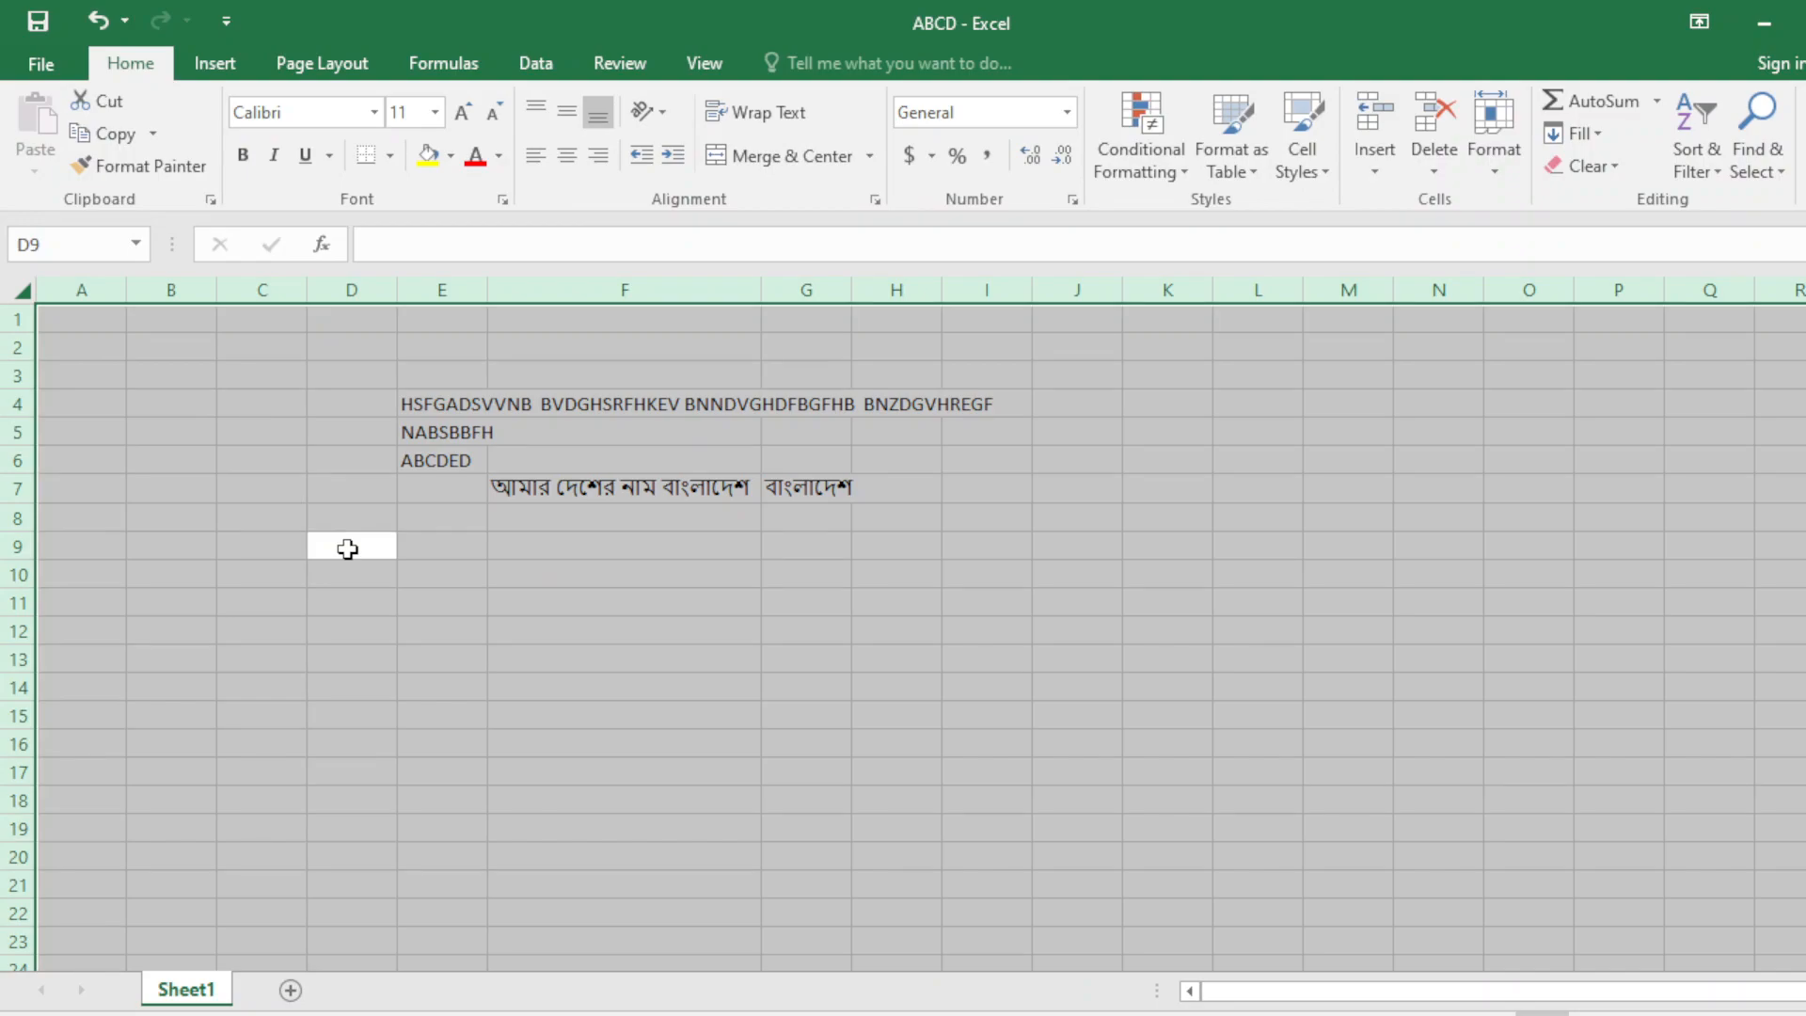
{"action": "double_click", "coordinate": [489, 290]}
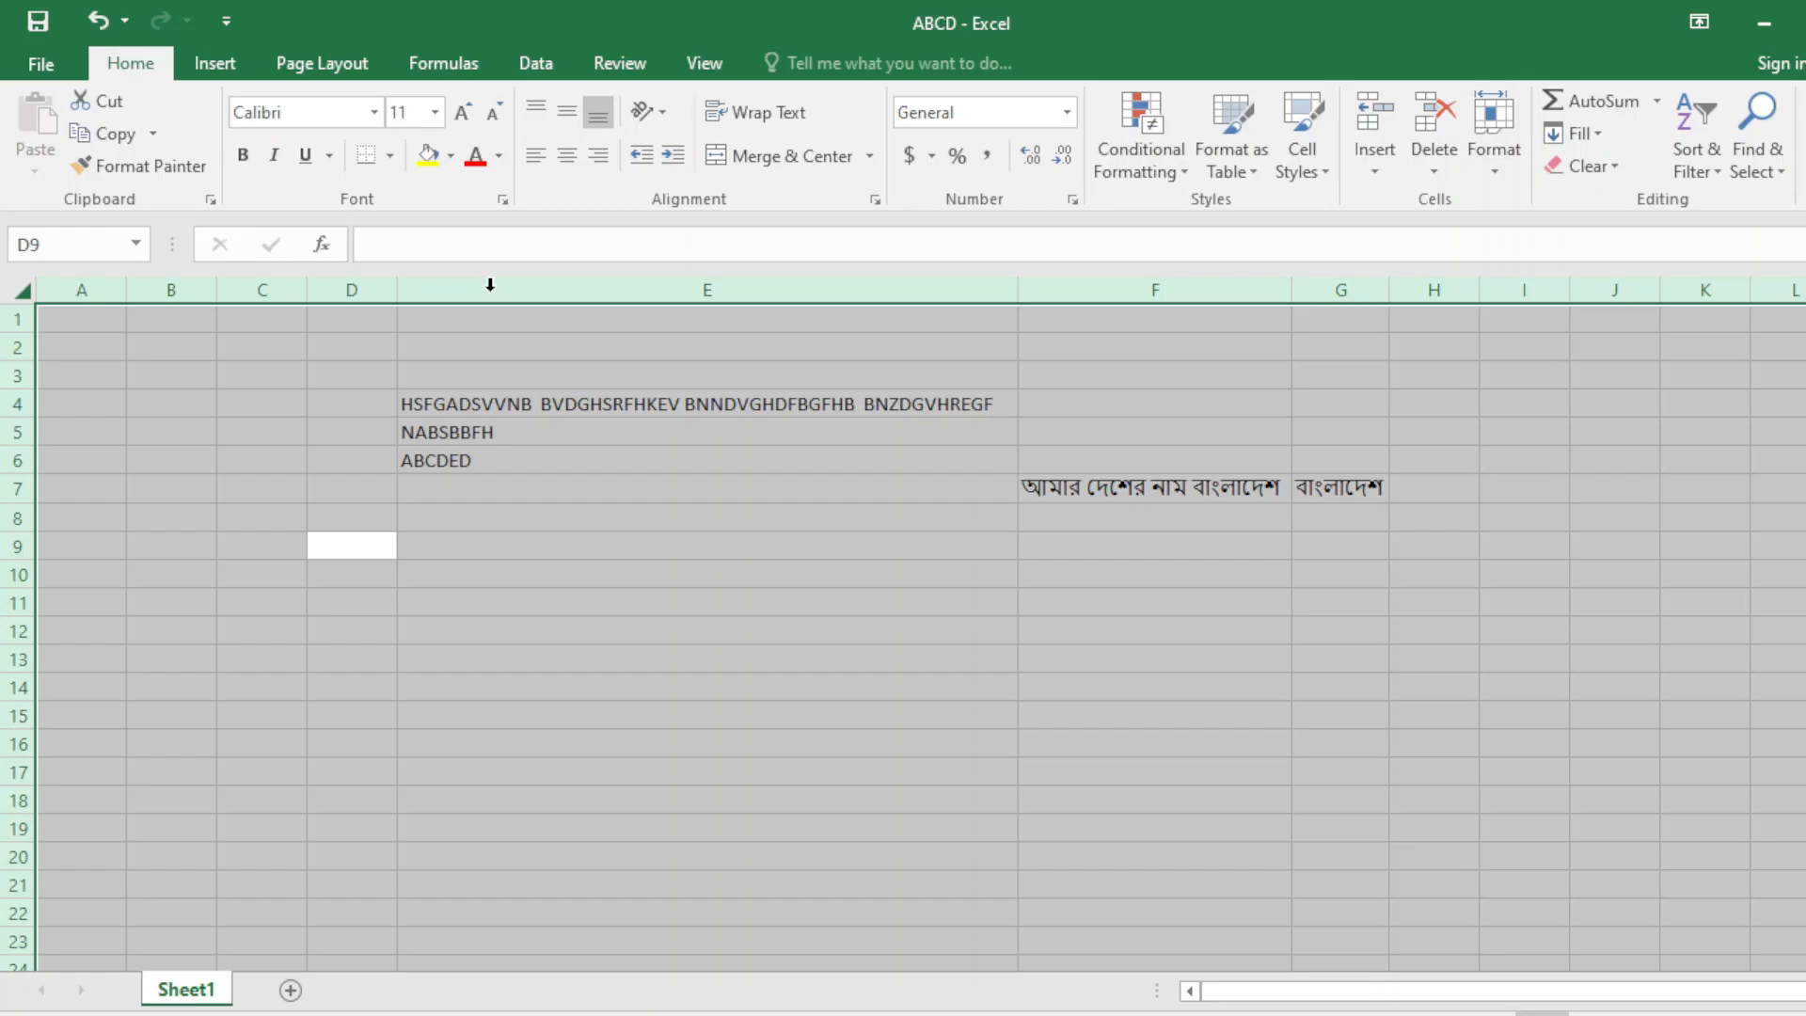
{"action": "left_click", "coordinate": [499, 490]}
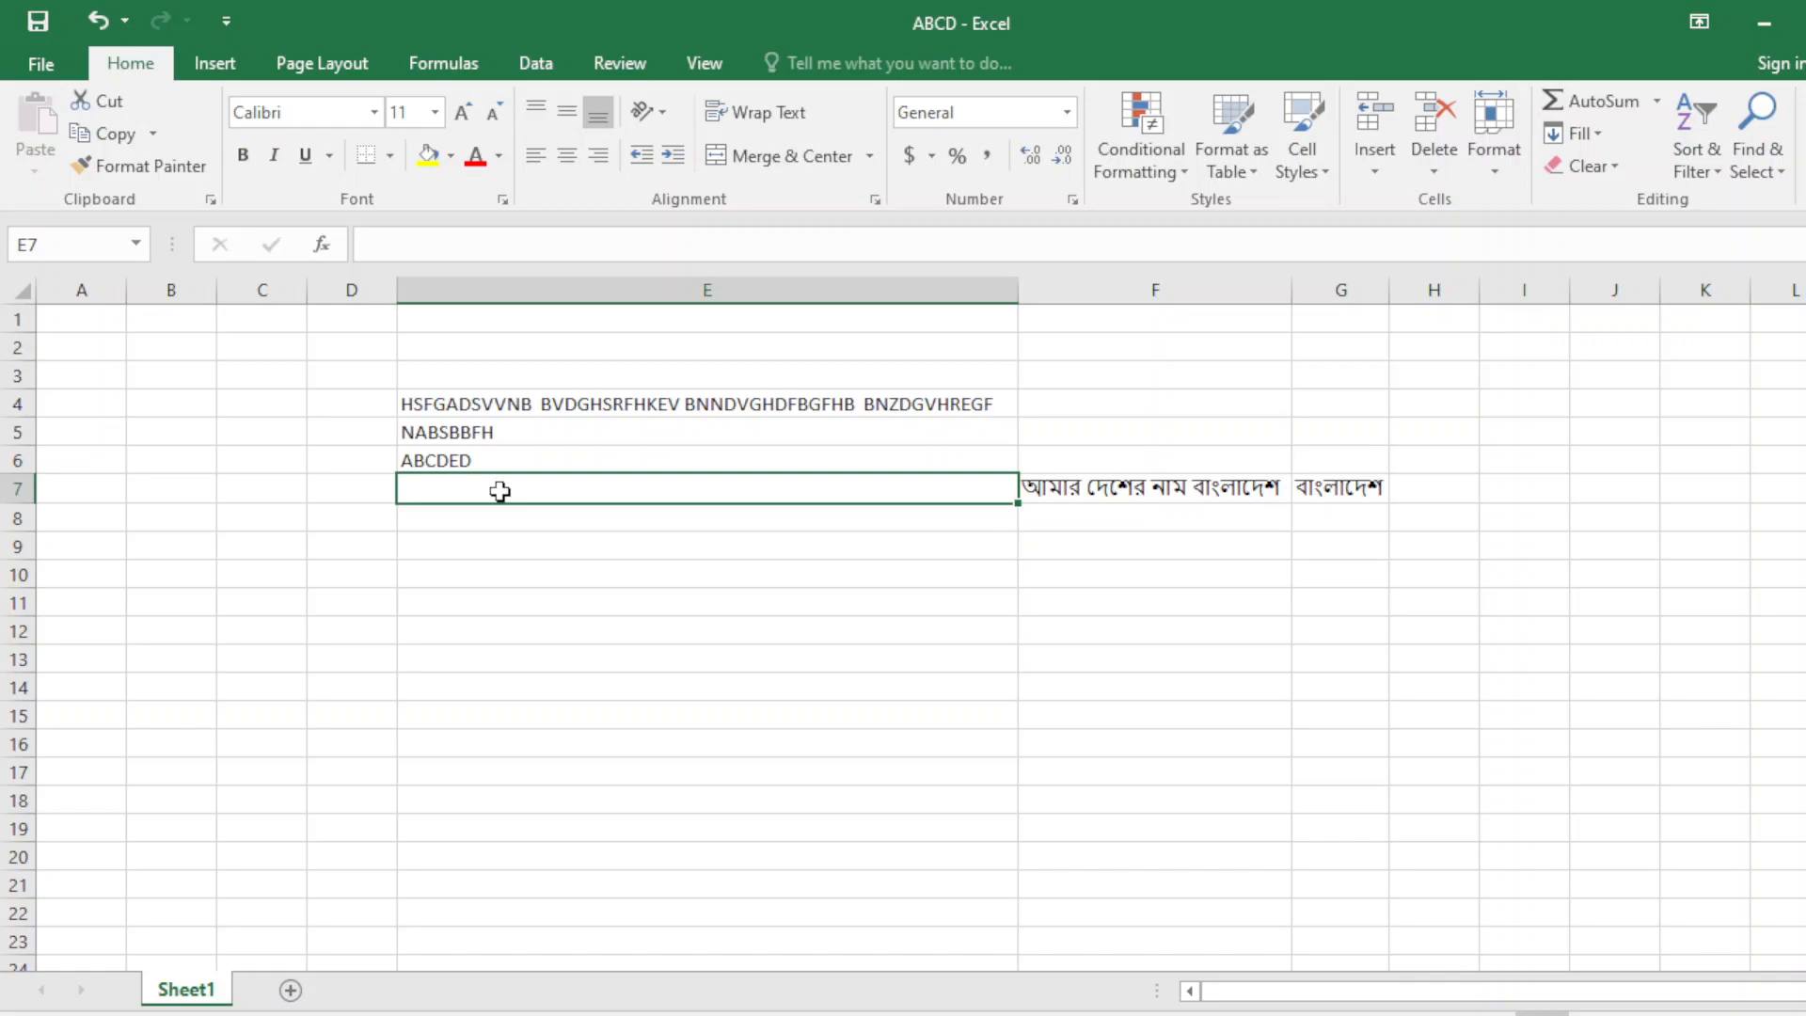
{"action": "key", "text": "ctrl+a"}
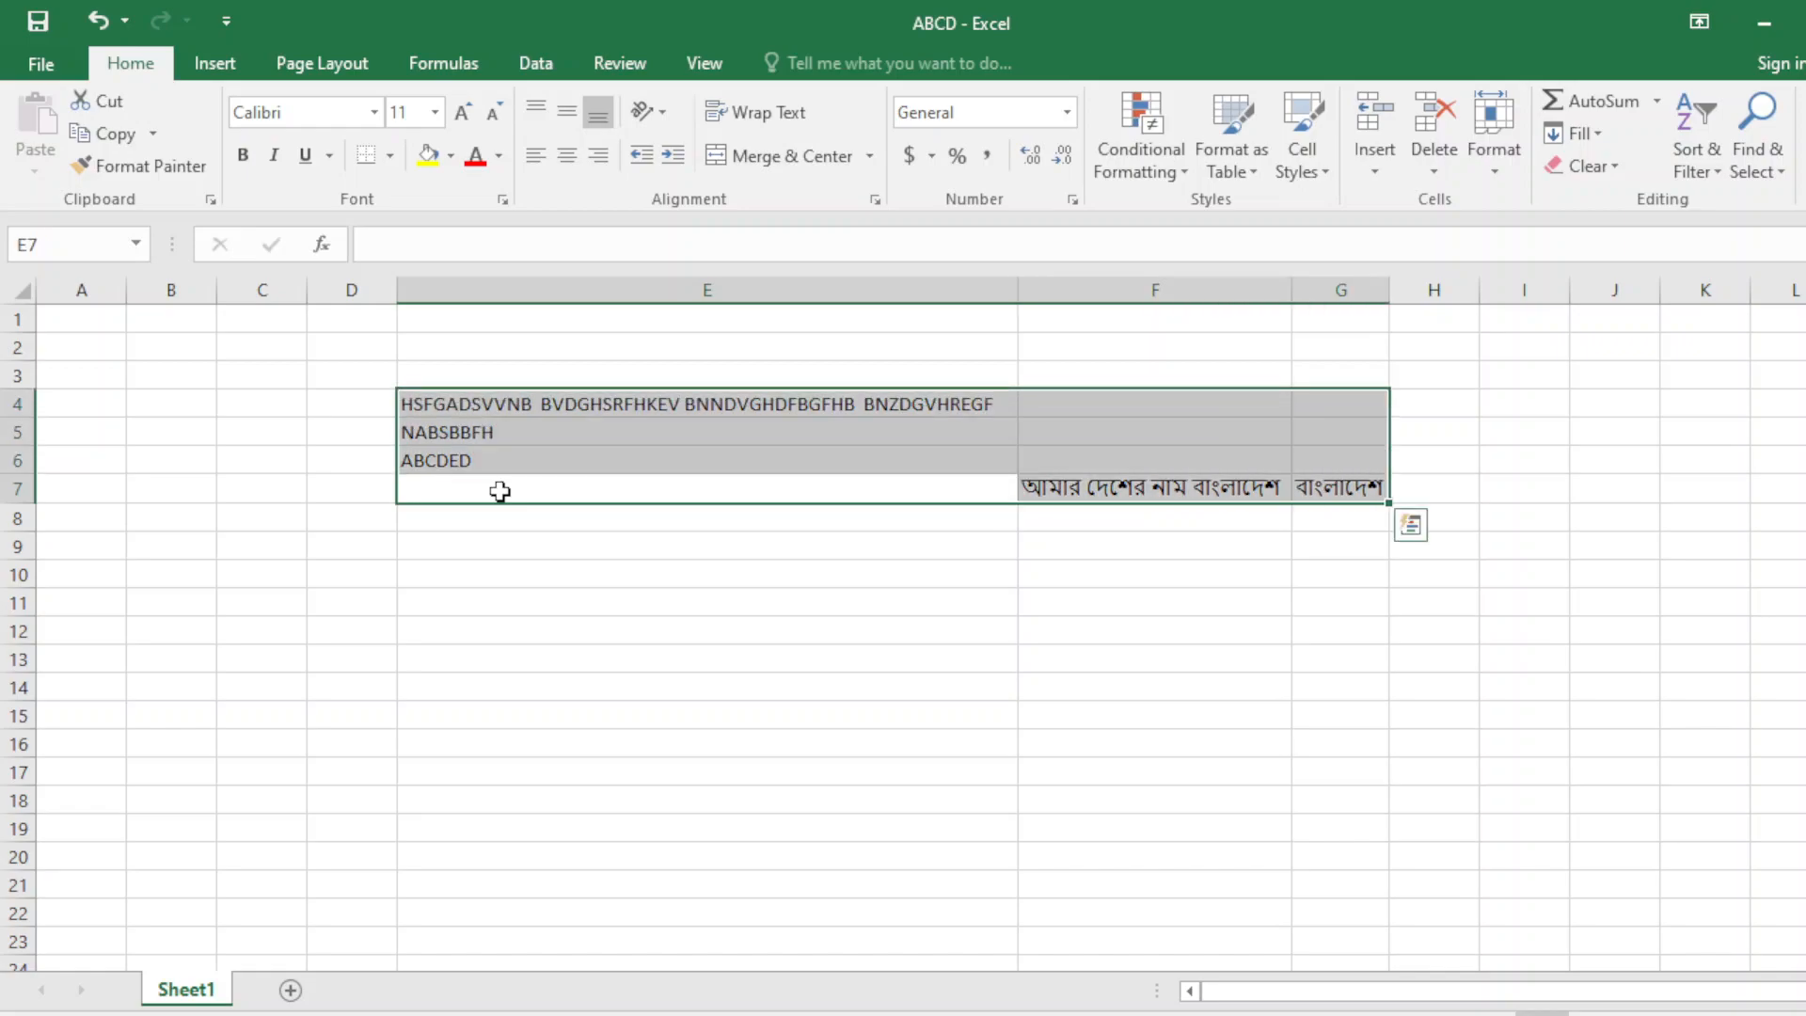
{"action": "left_click", "coordinate": [311, 624]}
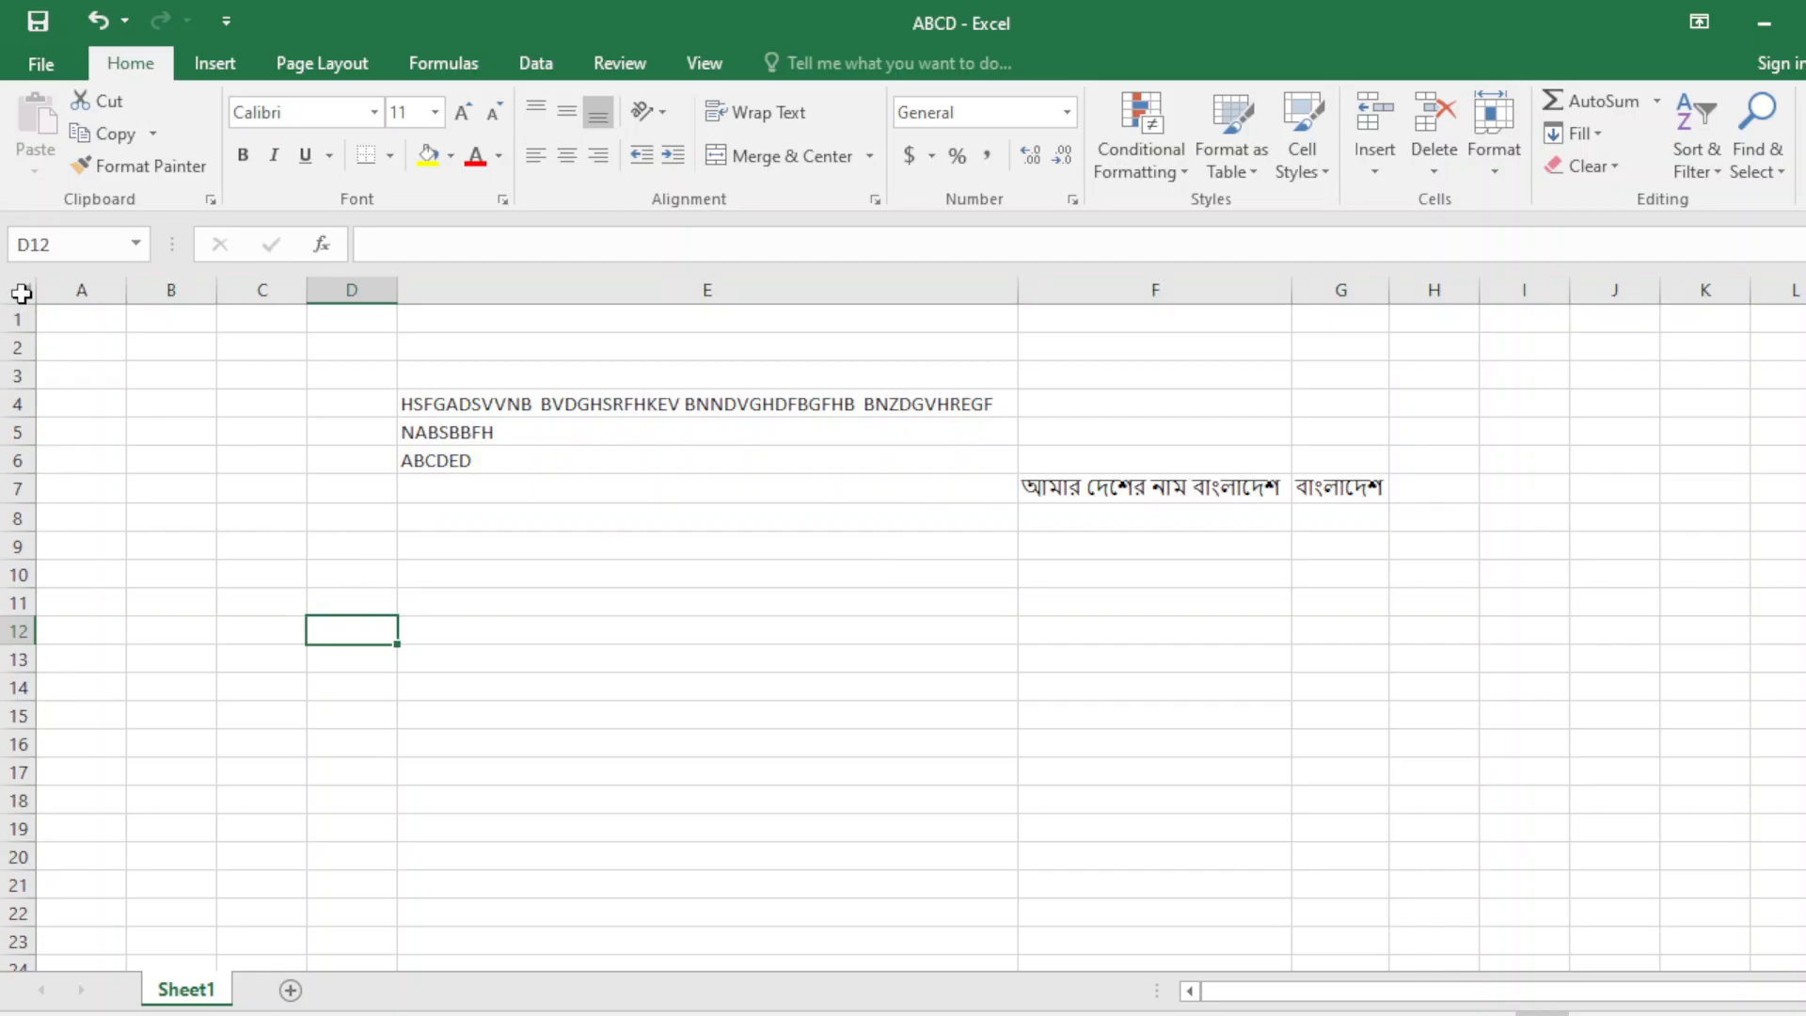
{"action": "left_click", "coordinate": [21, 293]}
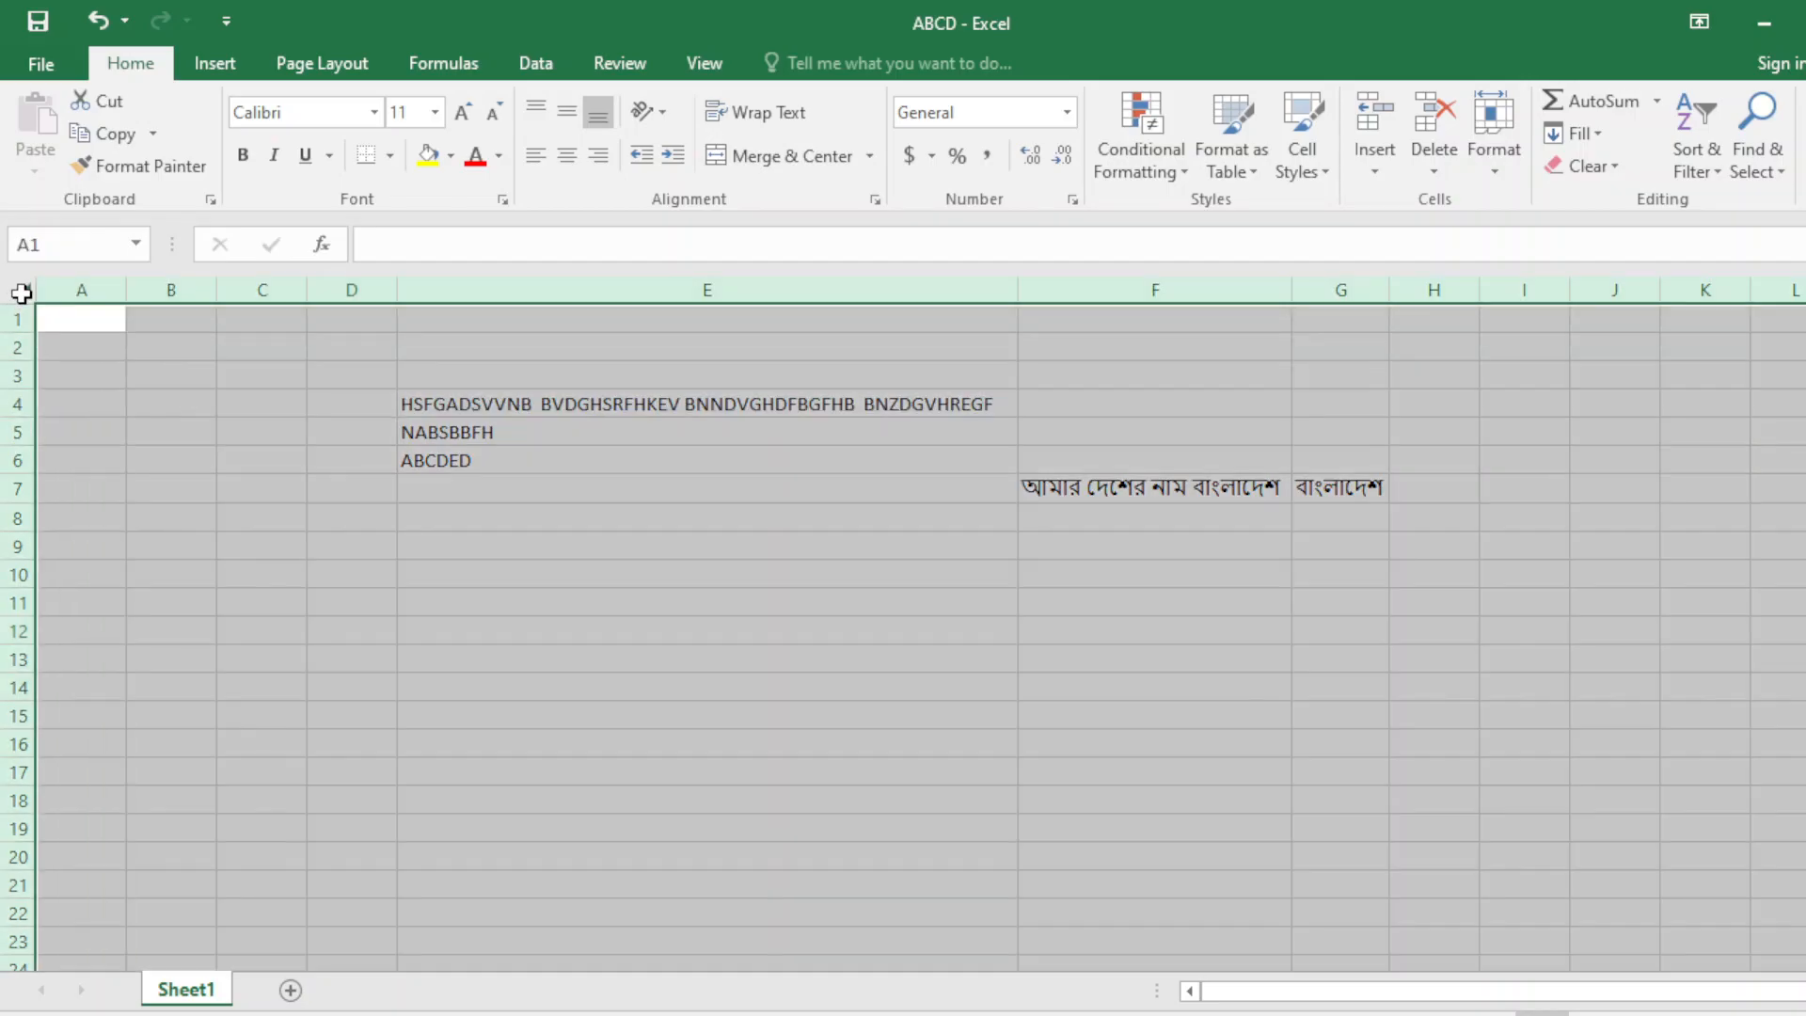
{"action": "left_click", "coordinate": [407, 528]}
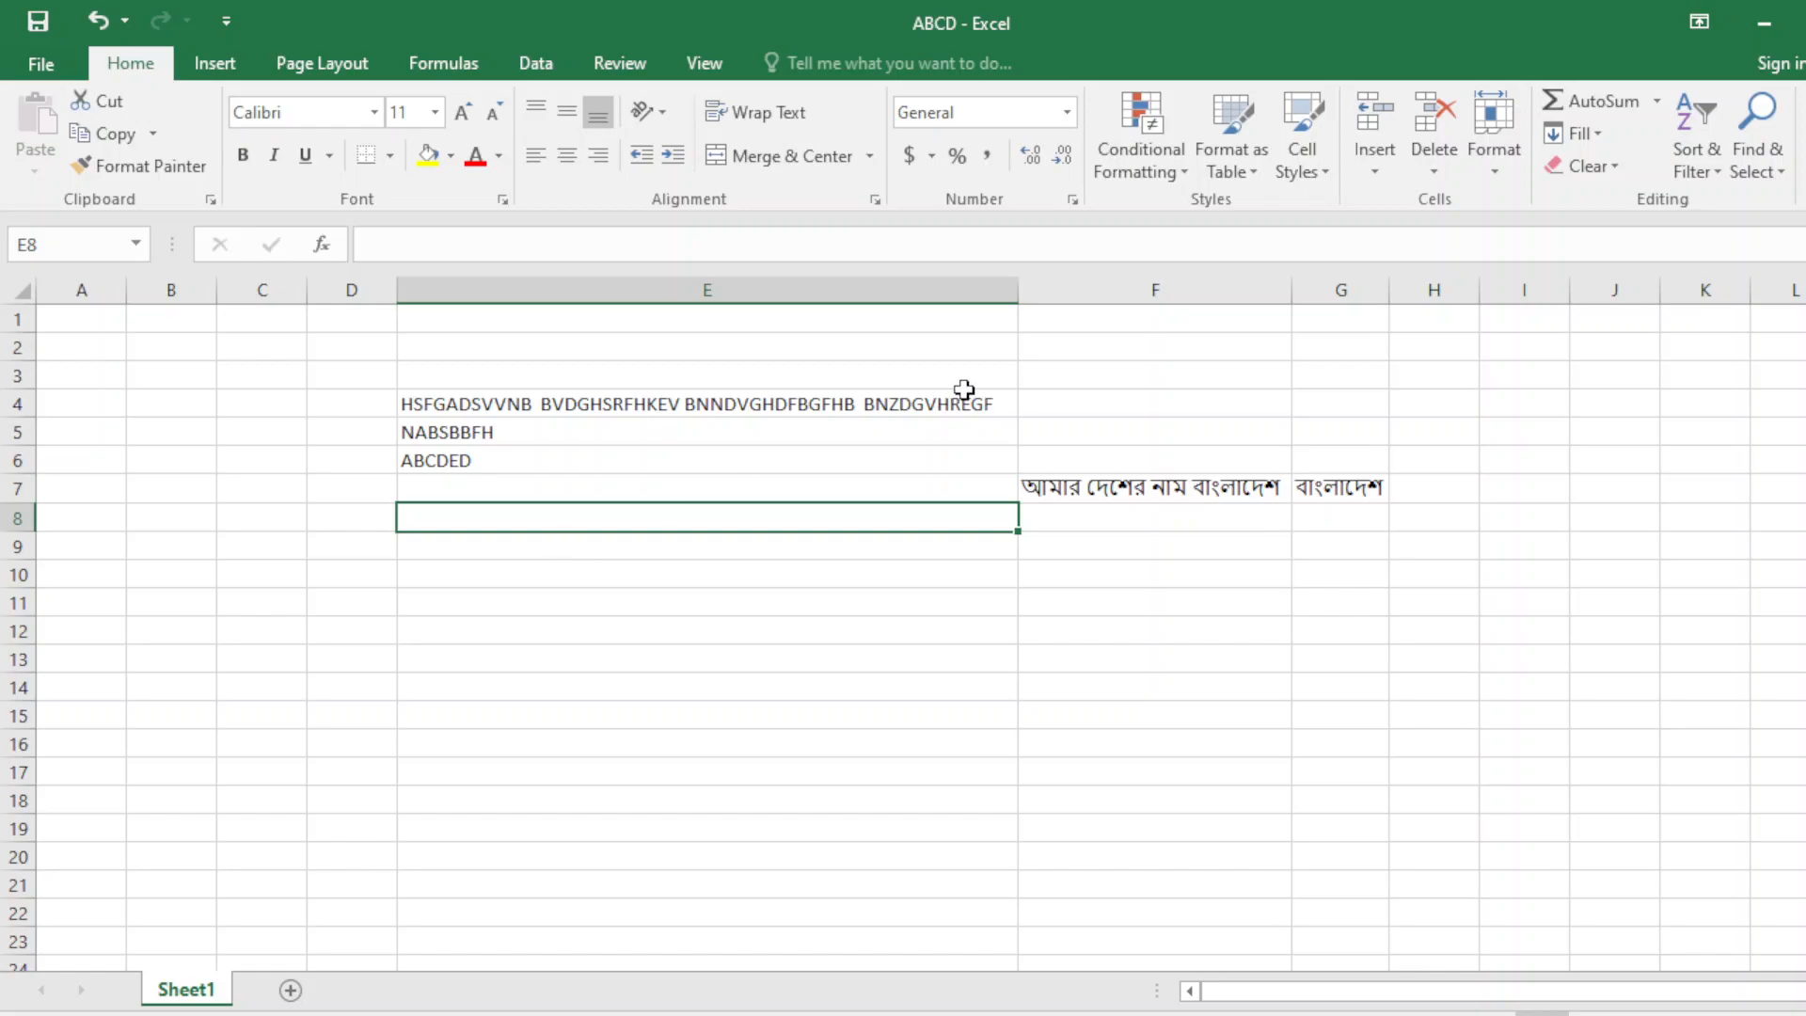
Step E4's text up and back down to size 11, then set font size 24.
{"action": "left_click", "coordinate": [854, 412]}
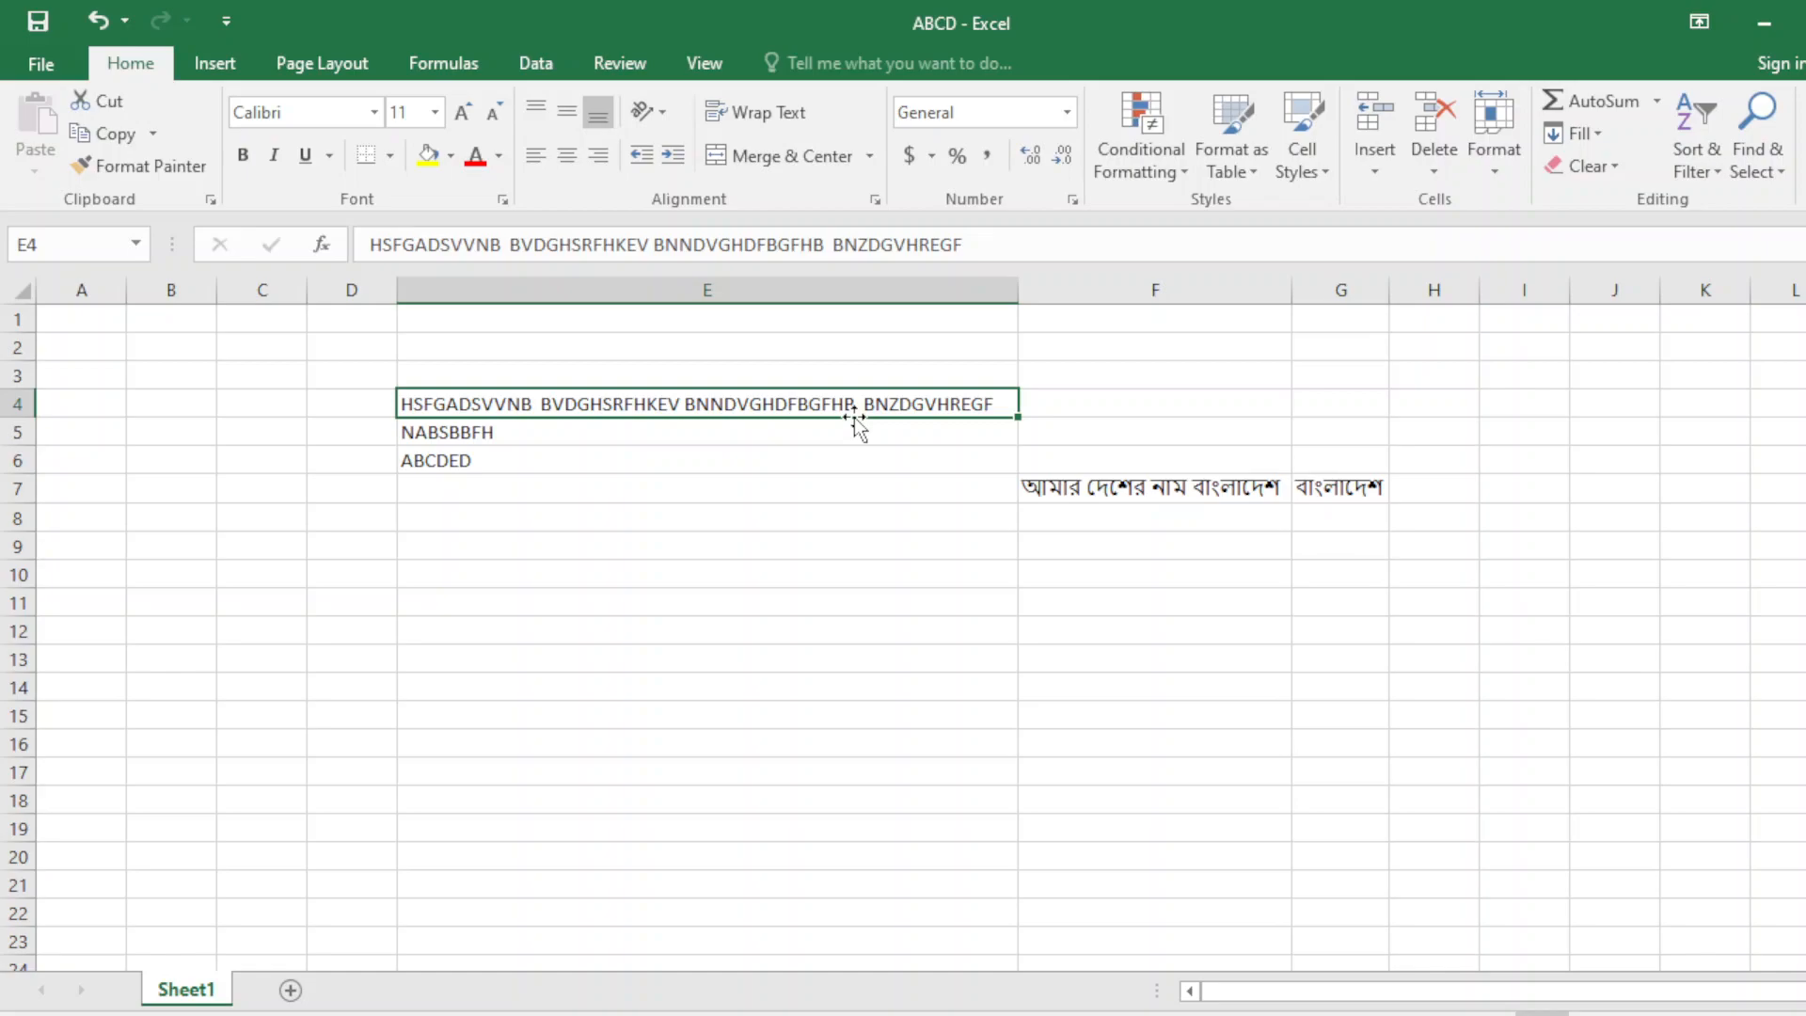
{"action": "left_click", "coordinate": [464, 114]}
{"action": "left_click", "coordinate": [464, 114]}
{"action": "left_click", "coordinate": [464, 114]}
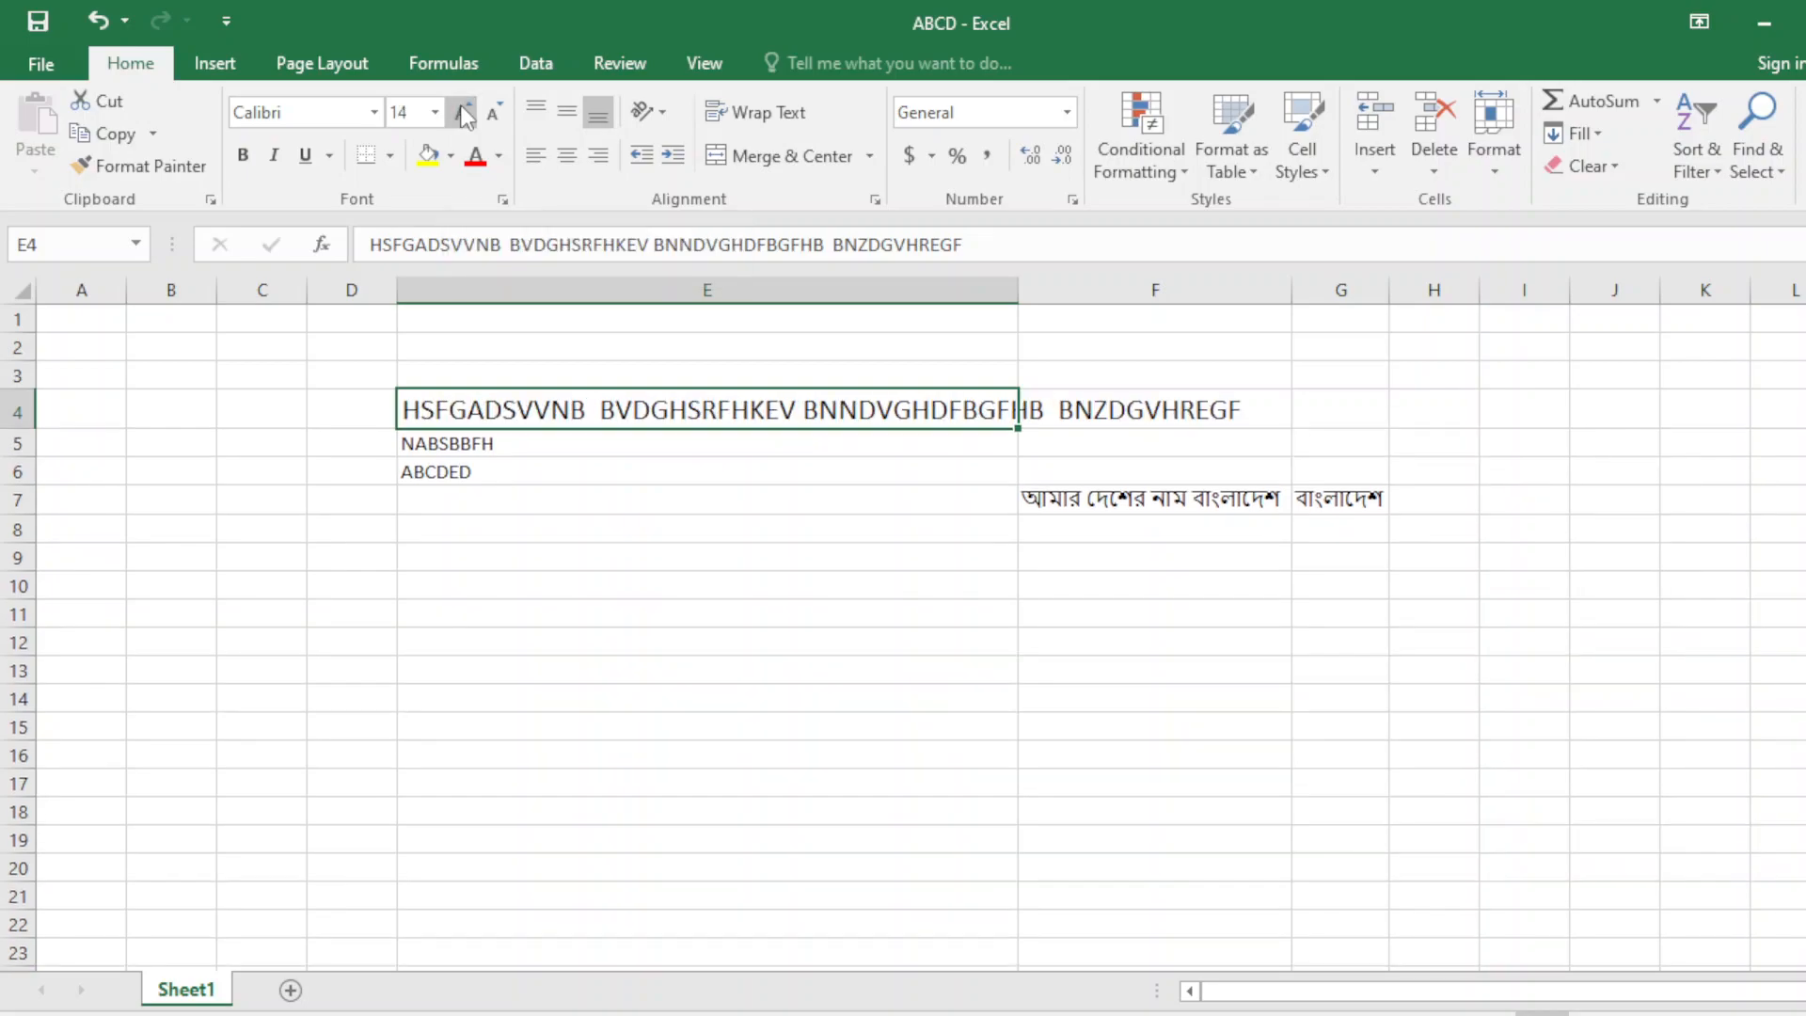
{"action": "left_click", "coordinate": [464, 114]}
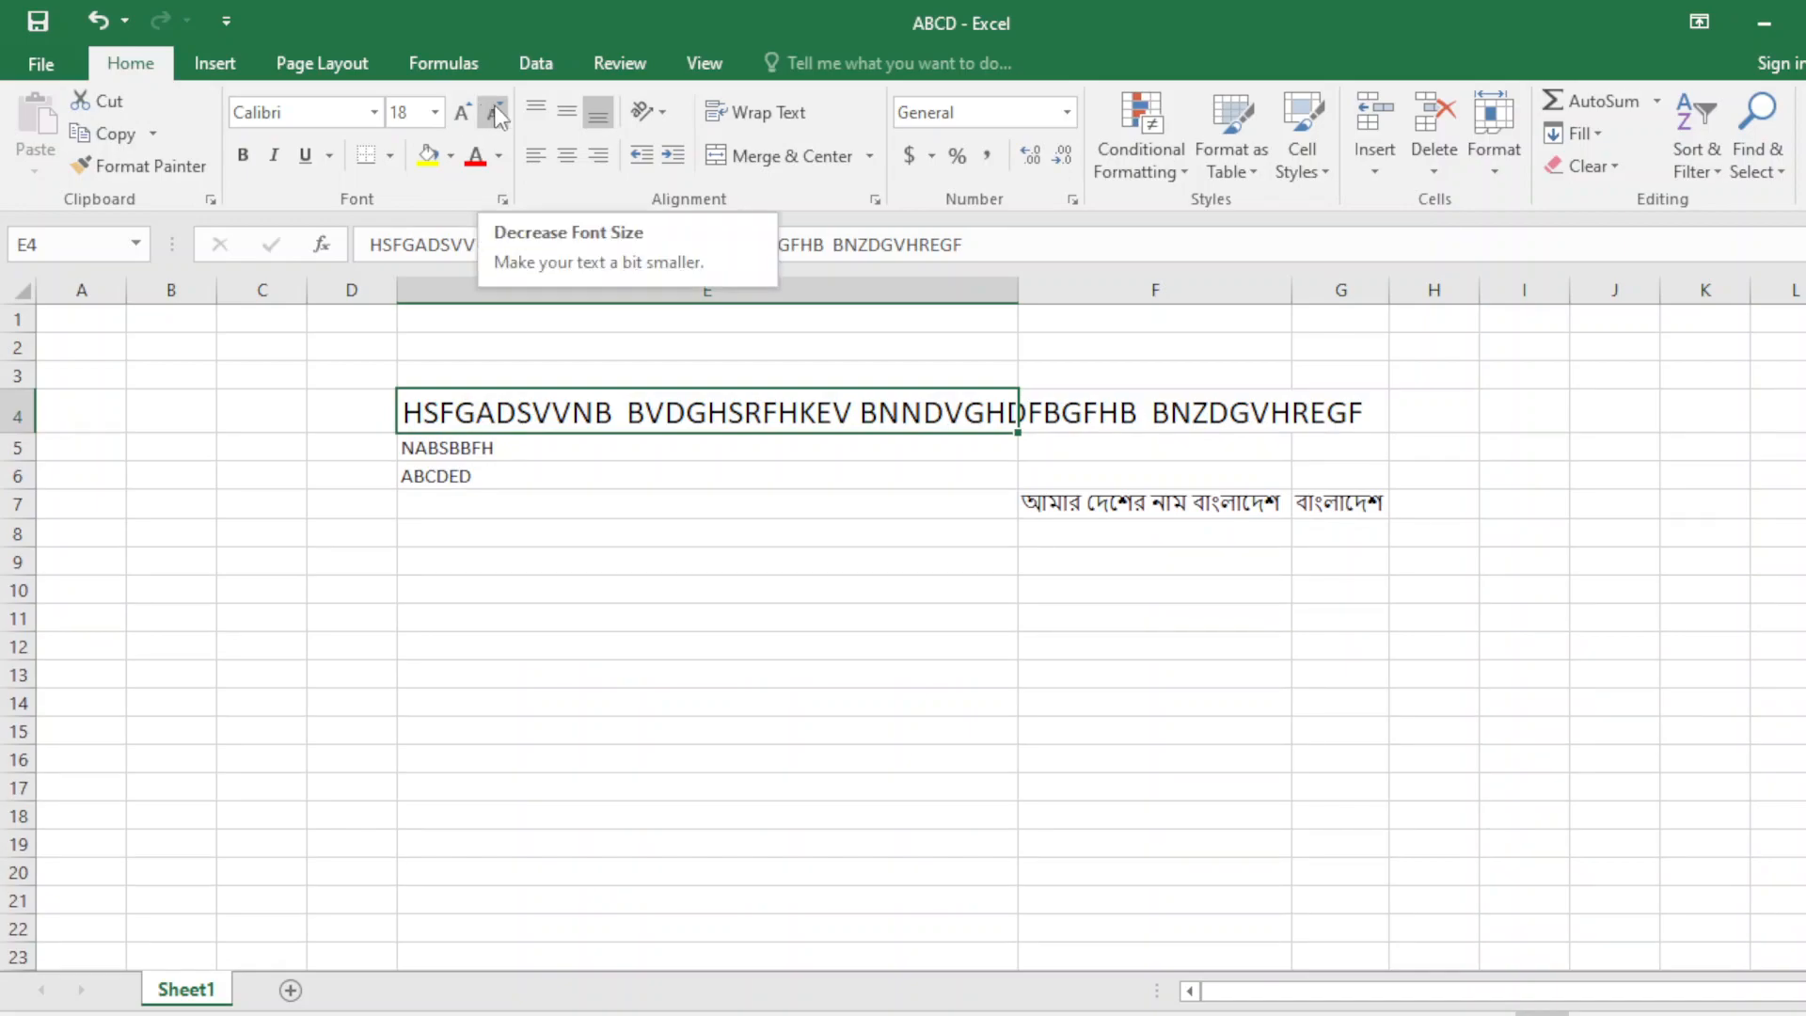
{"action": "left_click", "coordinate": [494, 113]}
{"action": "left_click", "coordinate": [494, 113]}
{"action": "left_click", "coordinate": [494, 114]}
{"action": "left_click", "coordinate": [494, 114]}
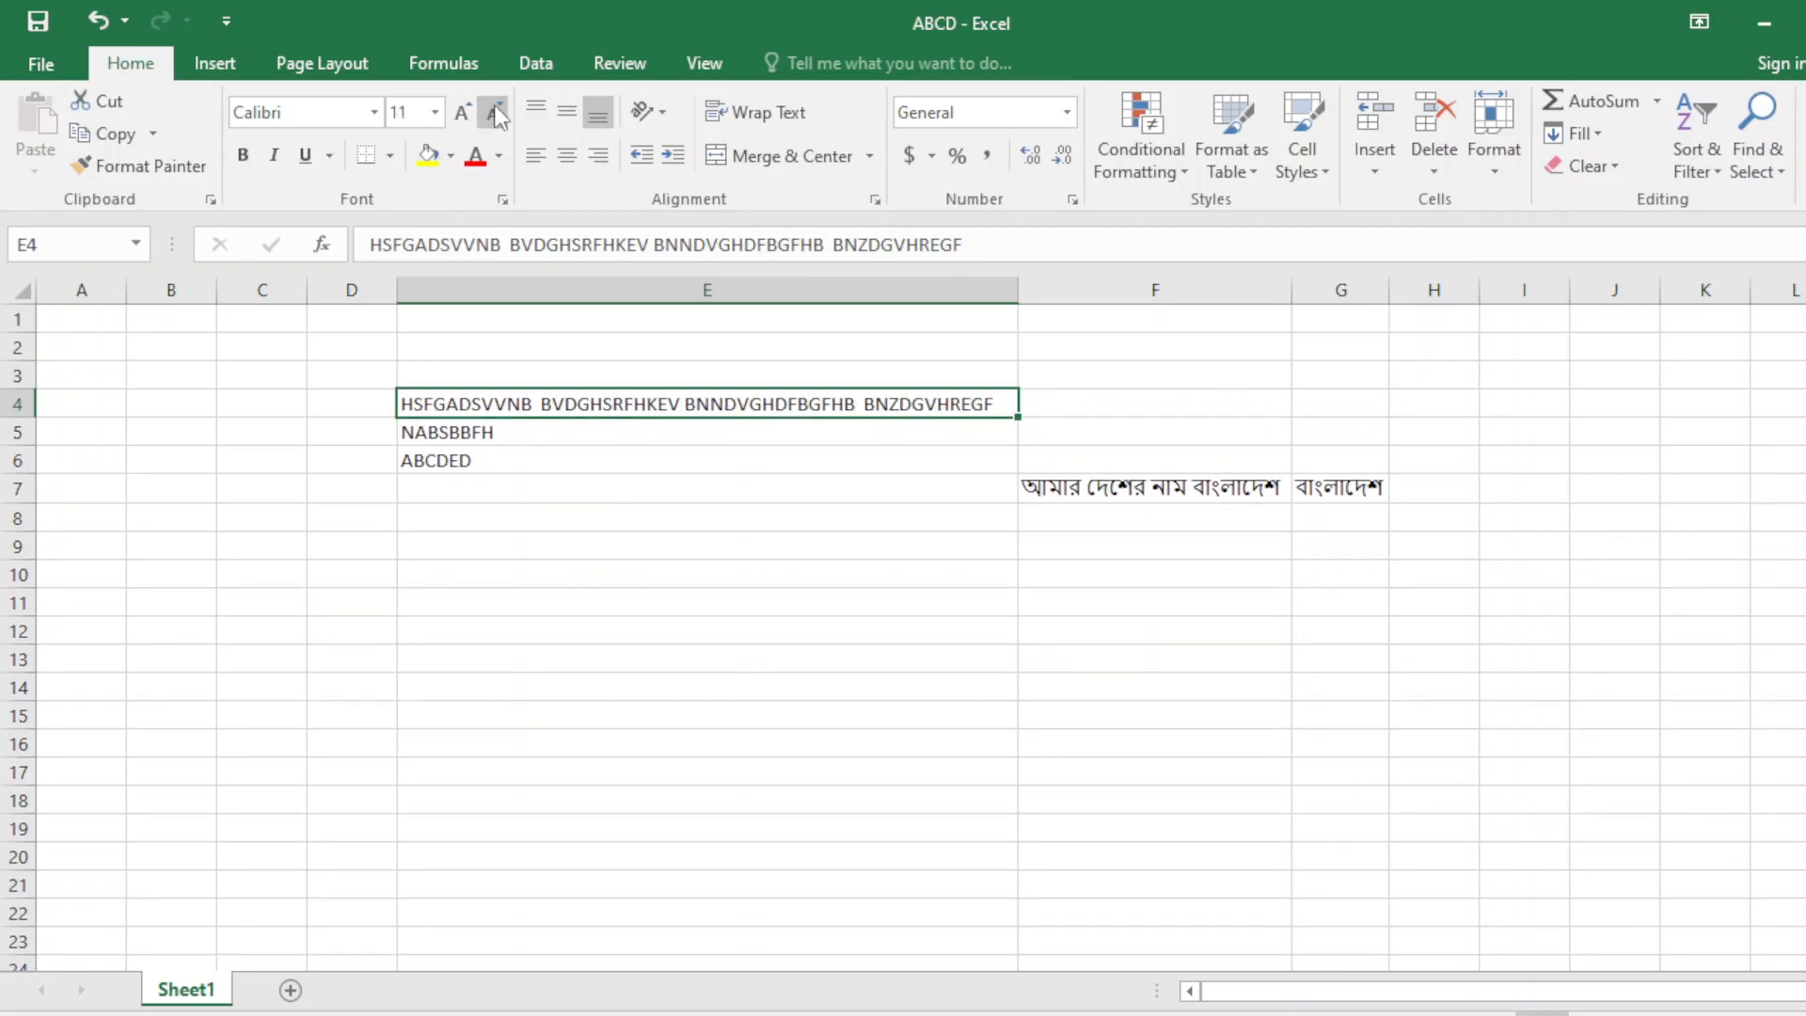
{"action": "left_click", "coordinate": [407, 111]}
{"action": "type", "text": "24"}
{"action": "key", "text": "Return"}
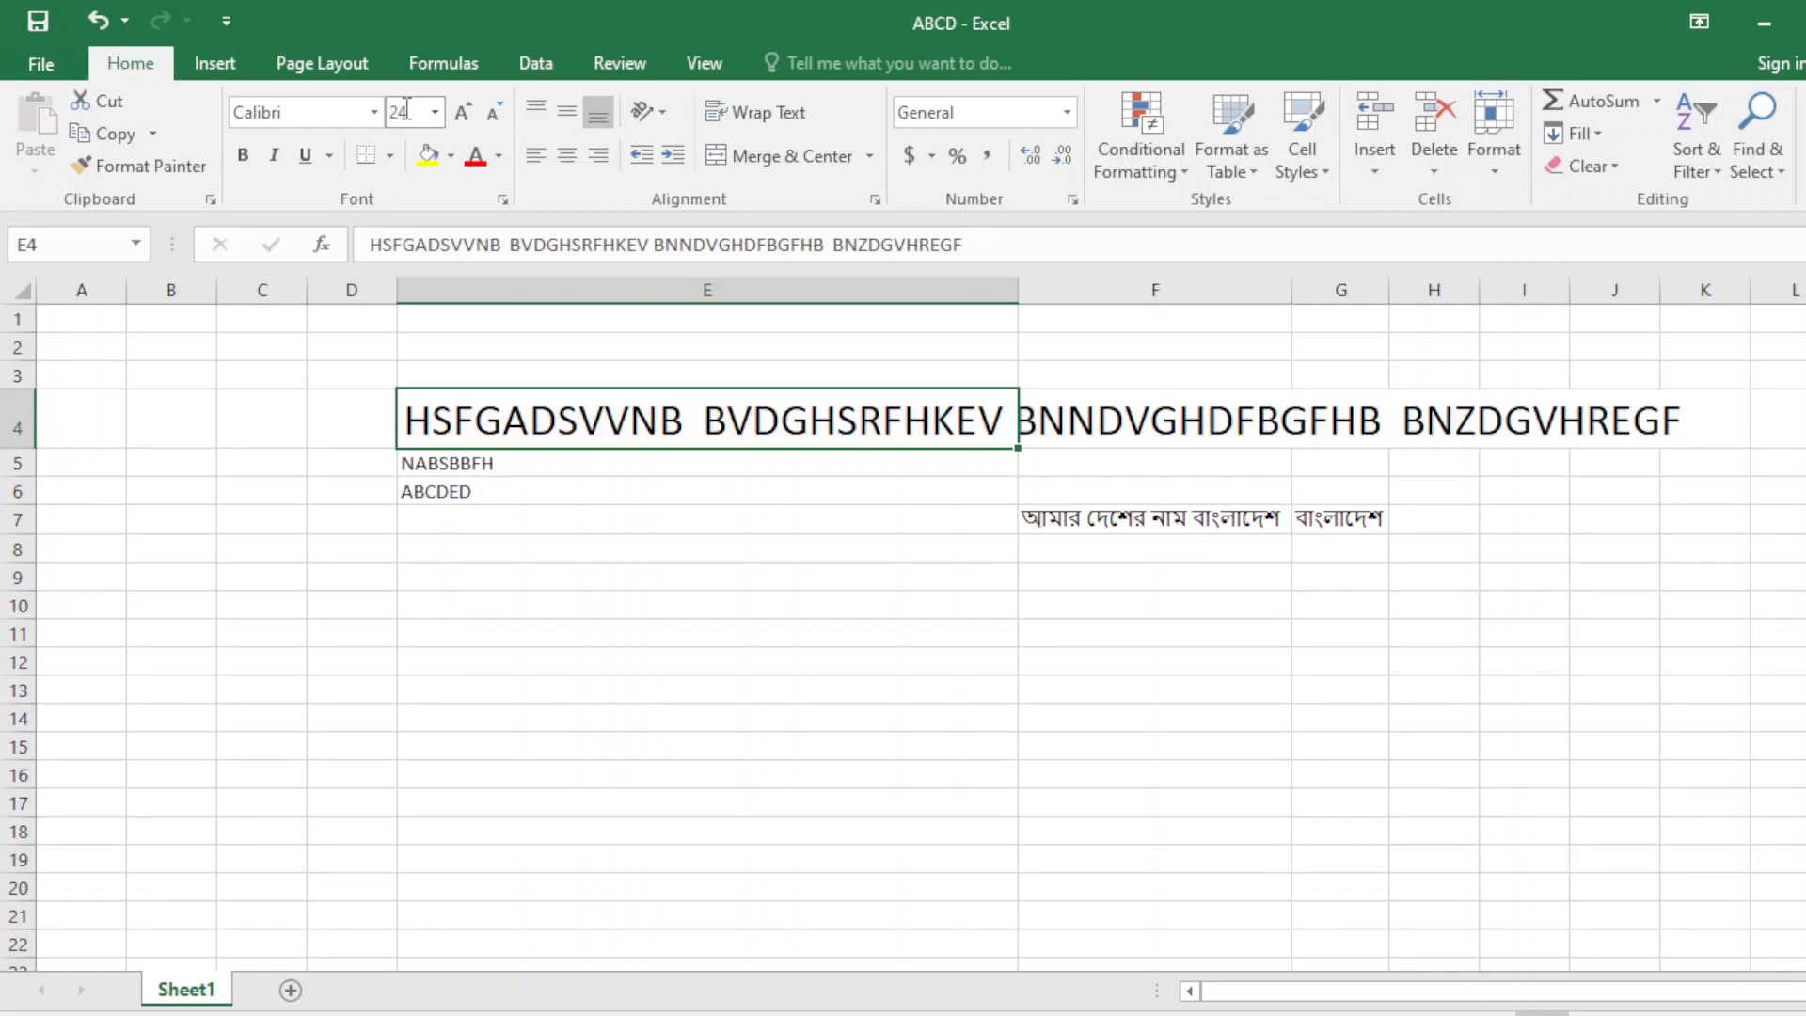
{"action": "left_click", "coordinate": [564, 484]}
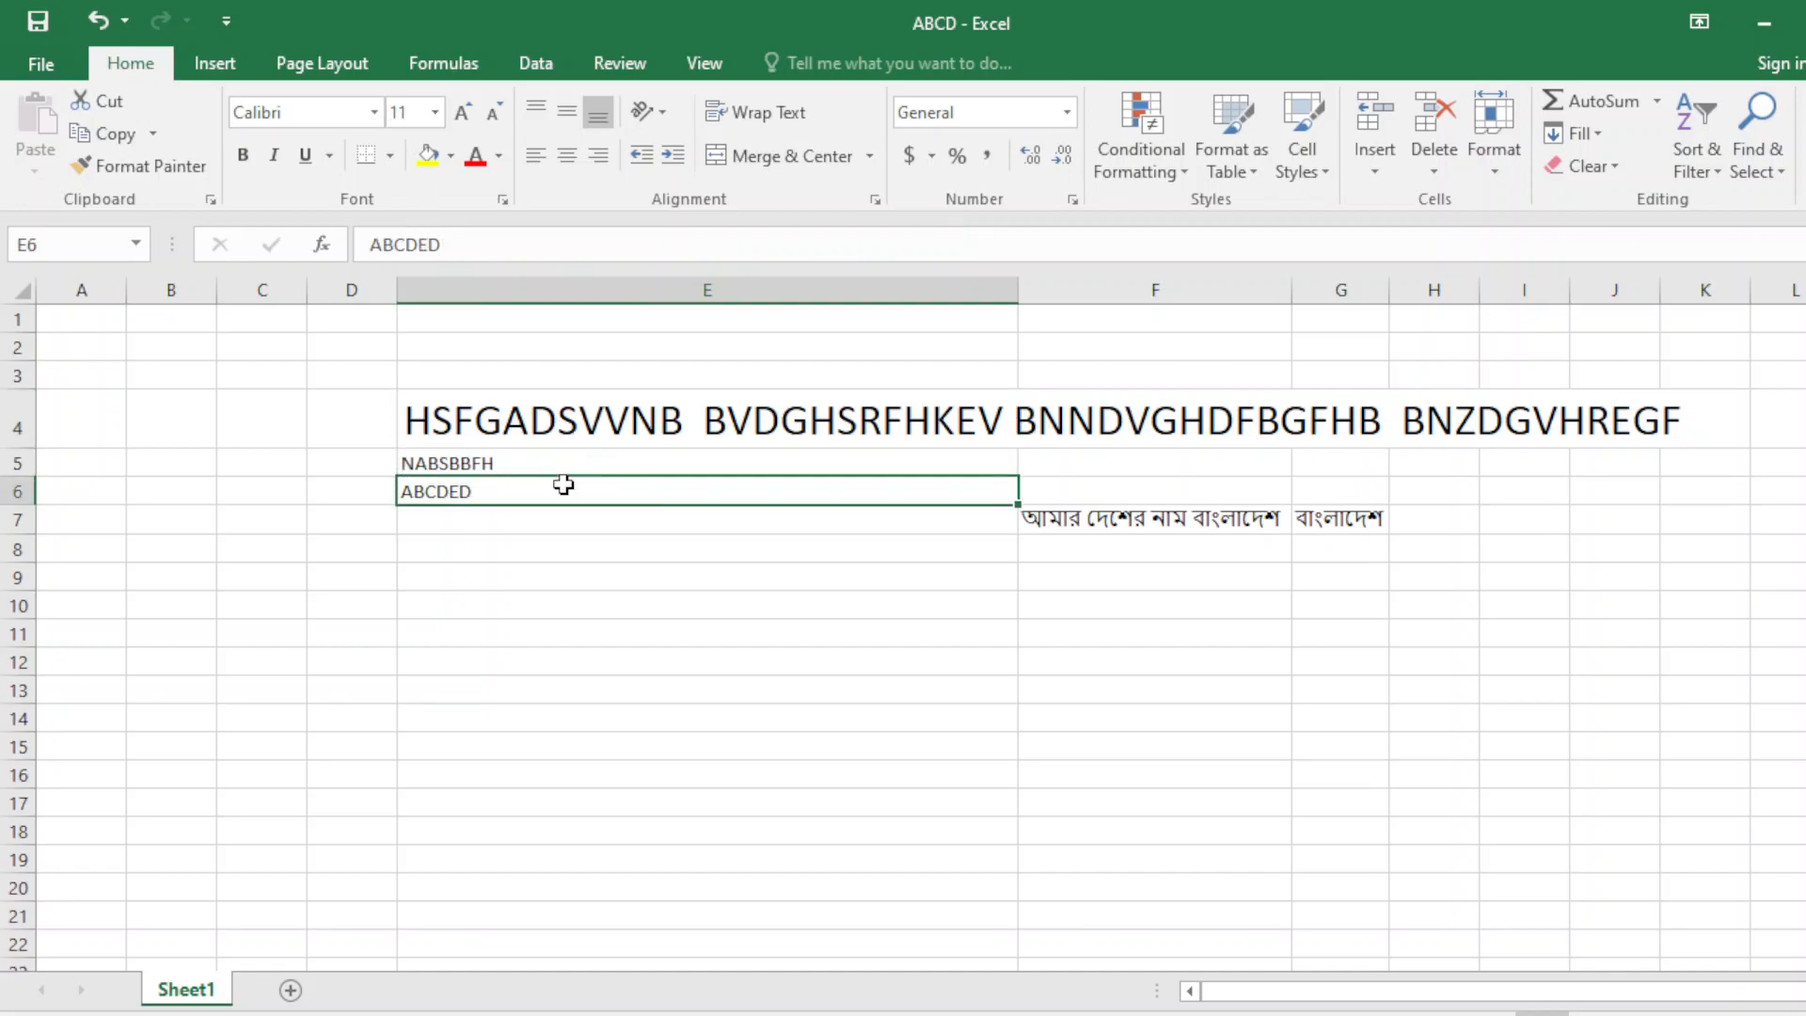
{"action": "left_click", "coordinate": [457, 400]}
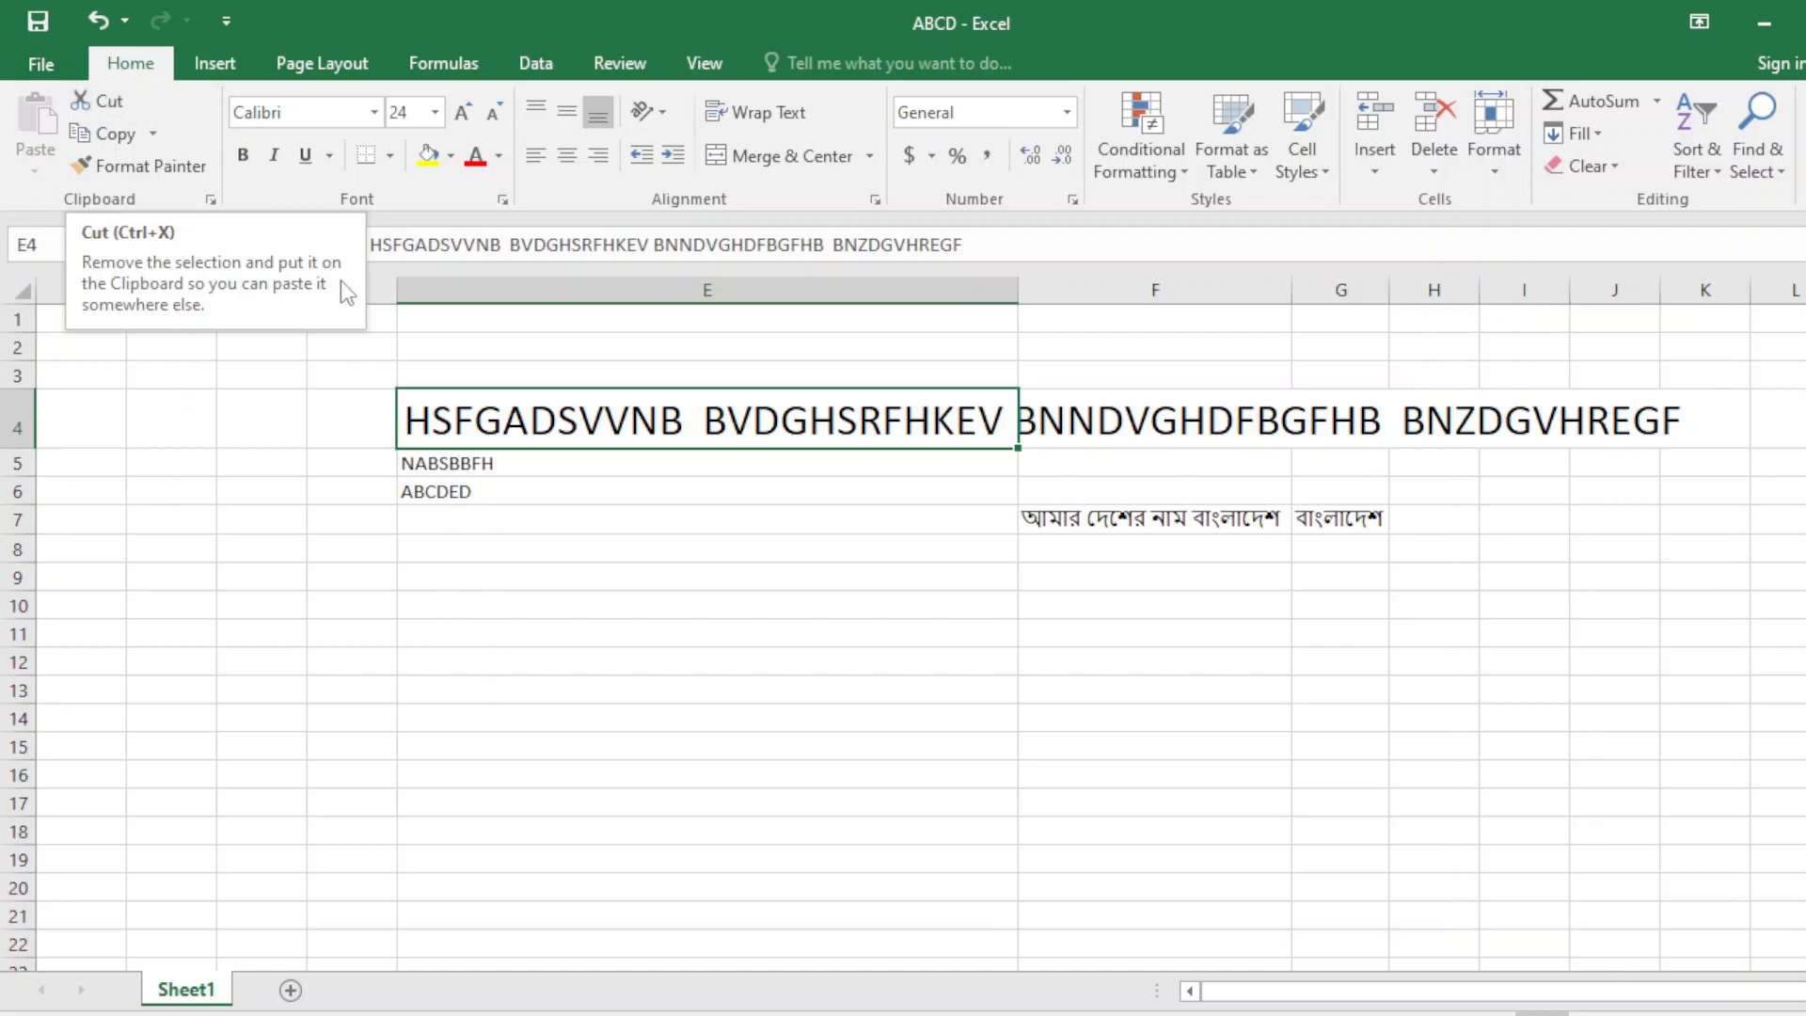
{"action": "left_click", "coordinate": [500, 464]}
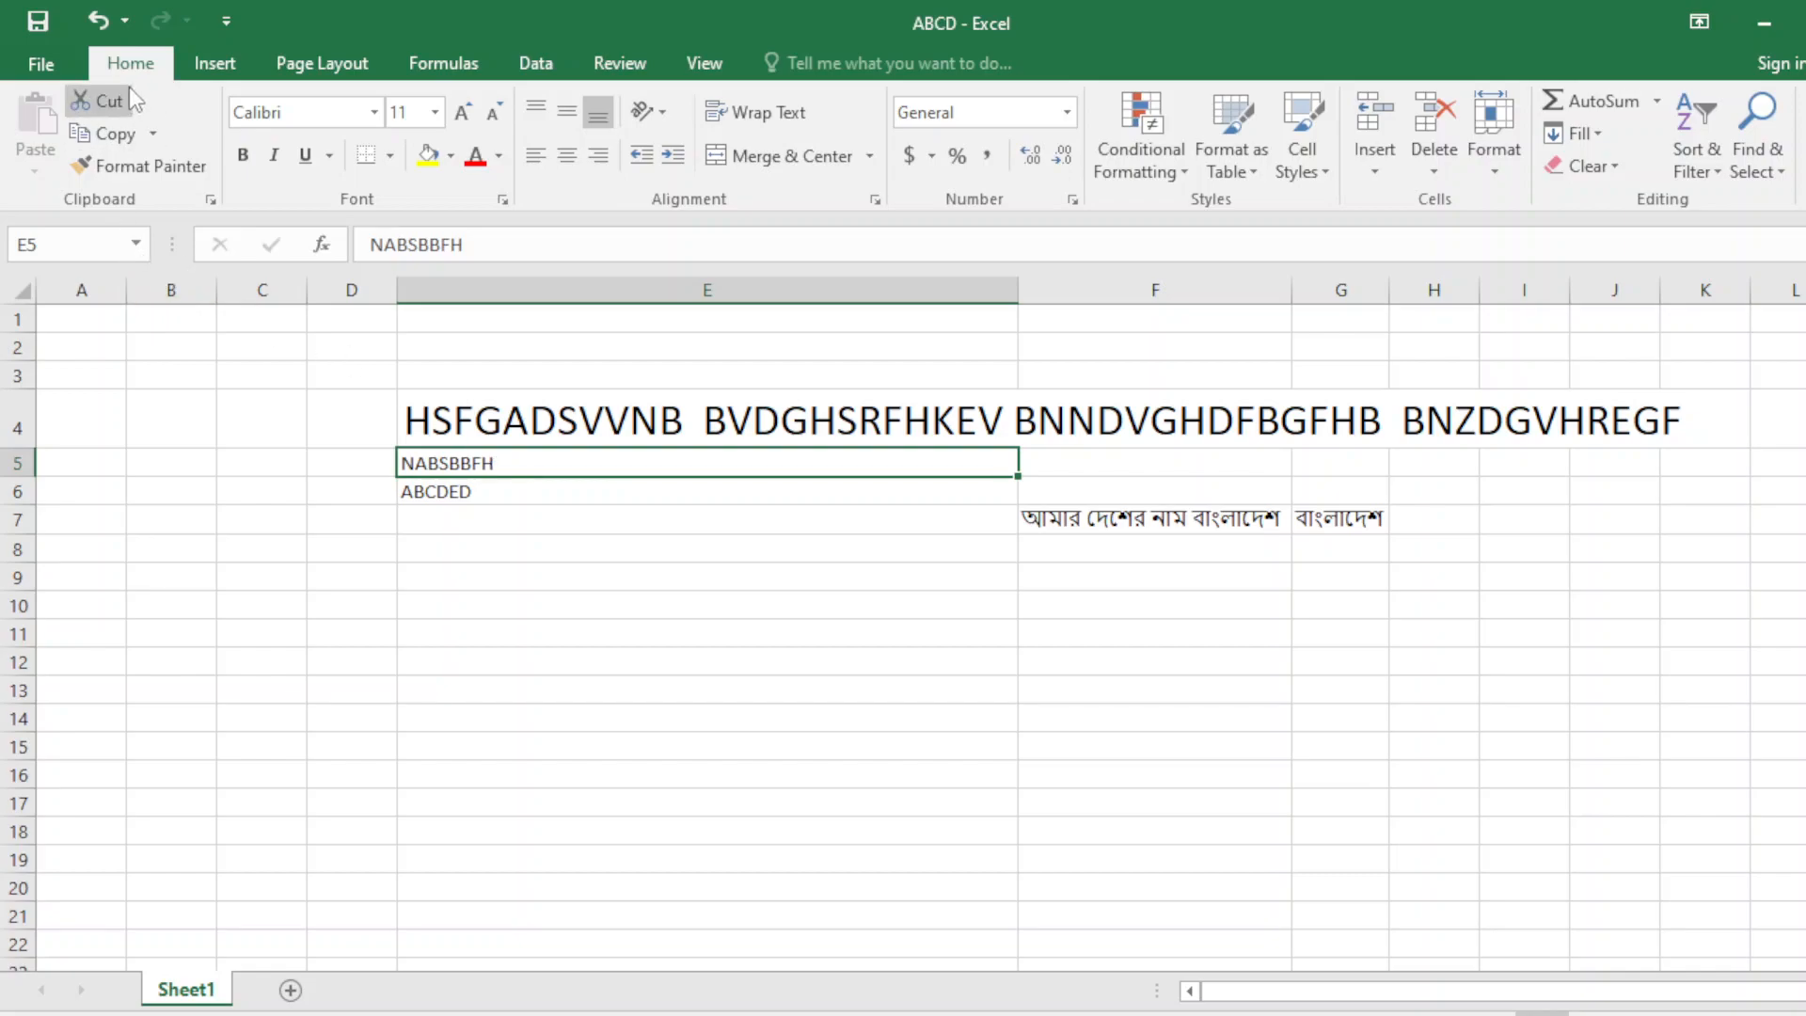
Cut NABSBBFH from E5 and paste it into E8 using the right-click Paste option.
{"action": "left_click", "coordinate": [106, 98]}
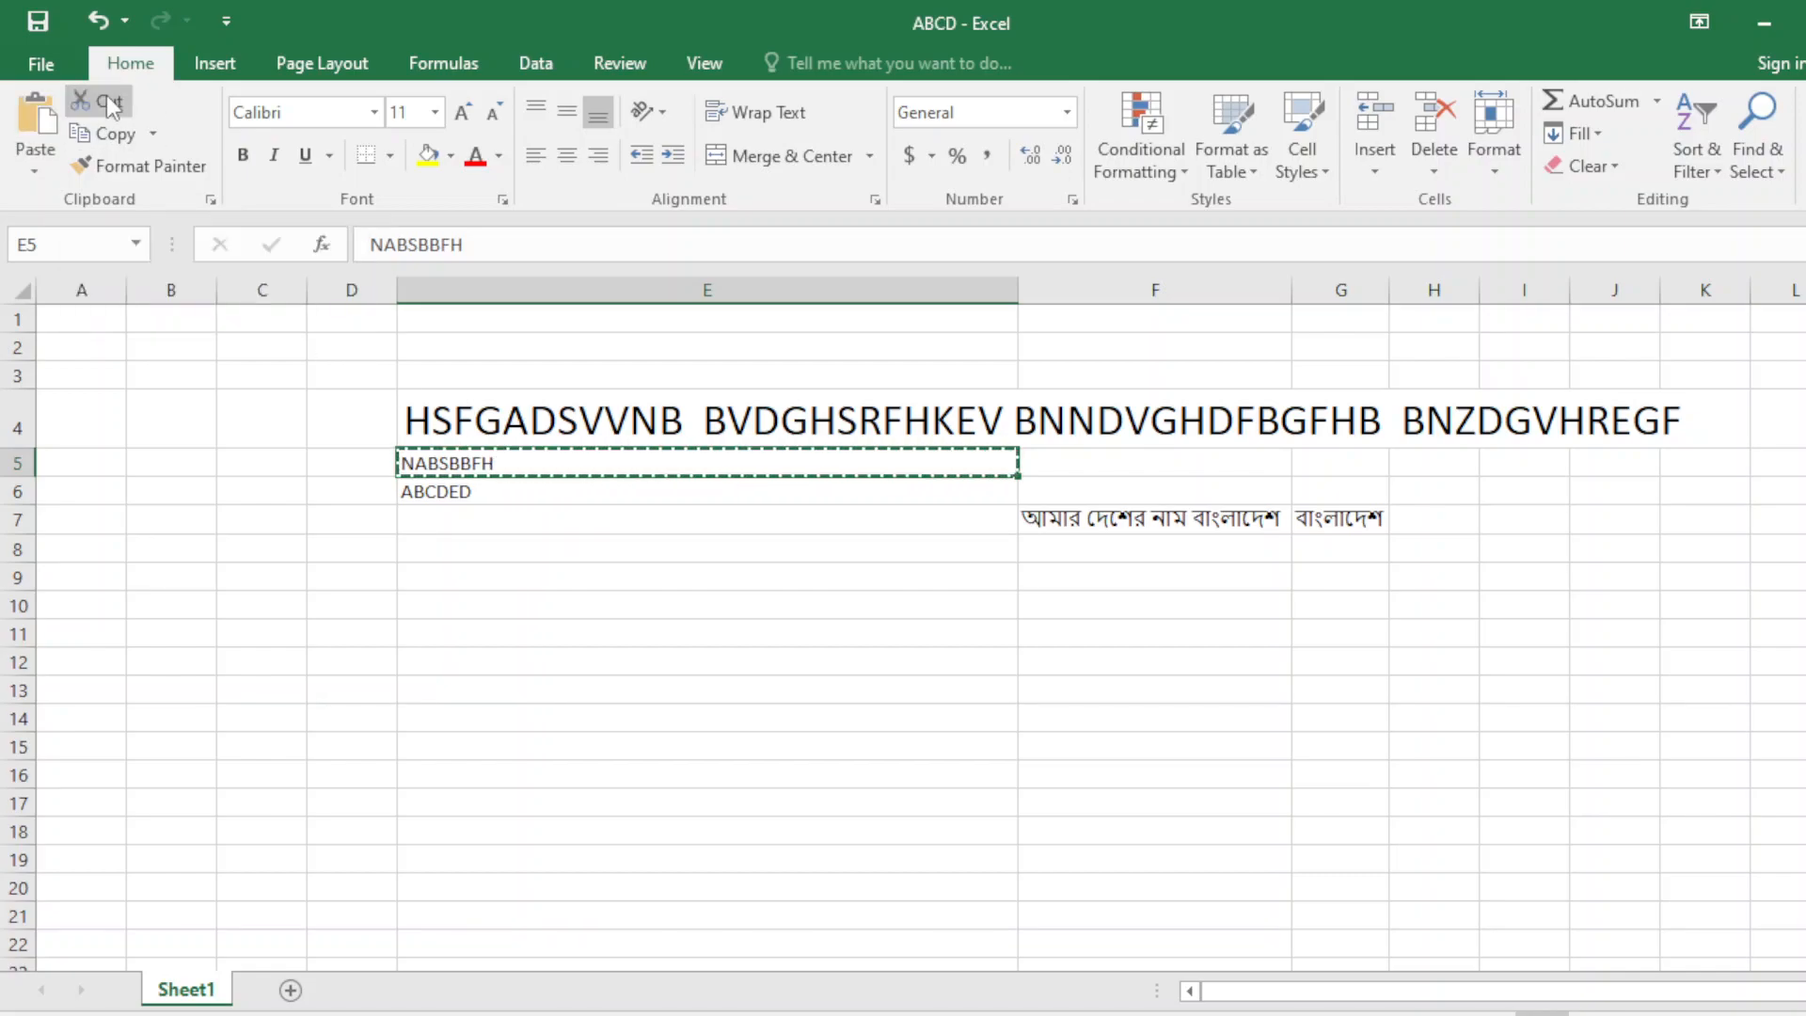
{"action": "left_click", "coordinate": [444, 532]}
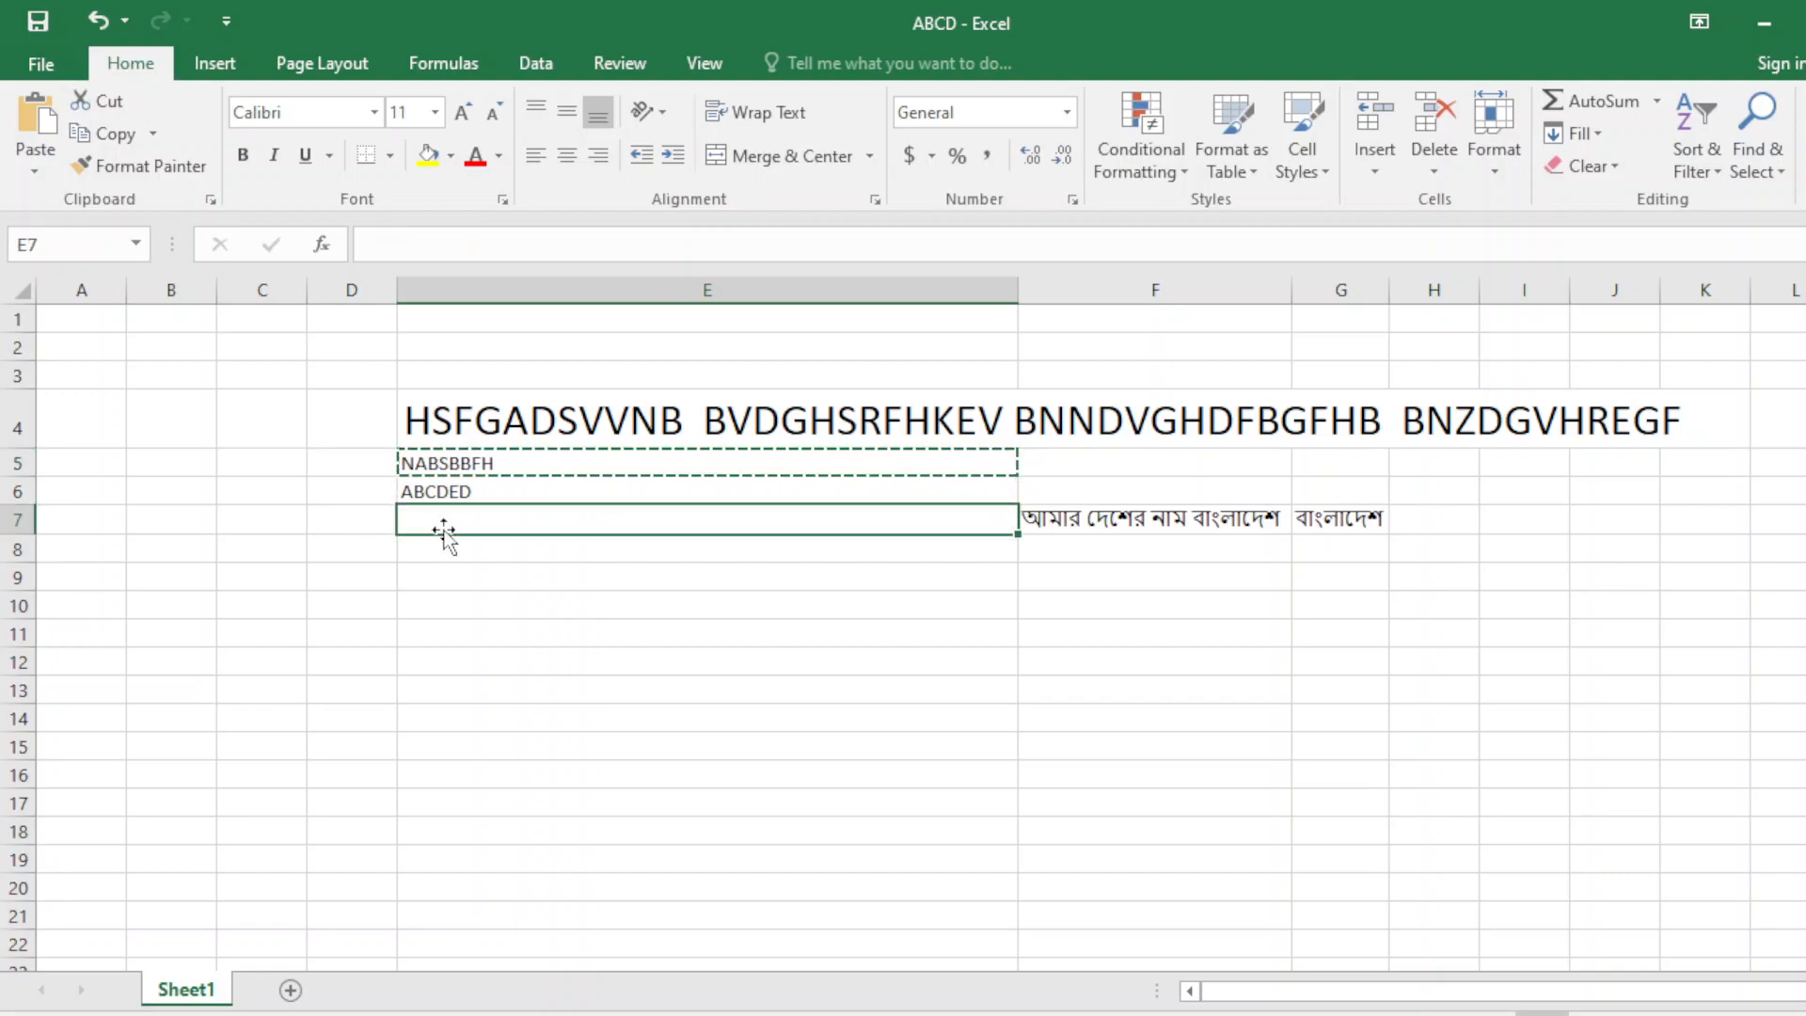
{"action": "double_click", "coordinate": [491, 579]}
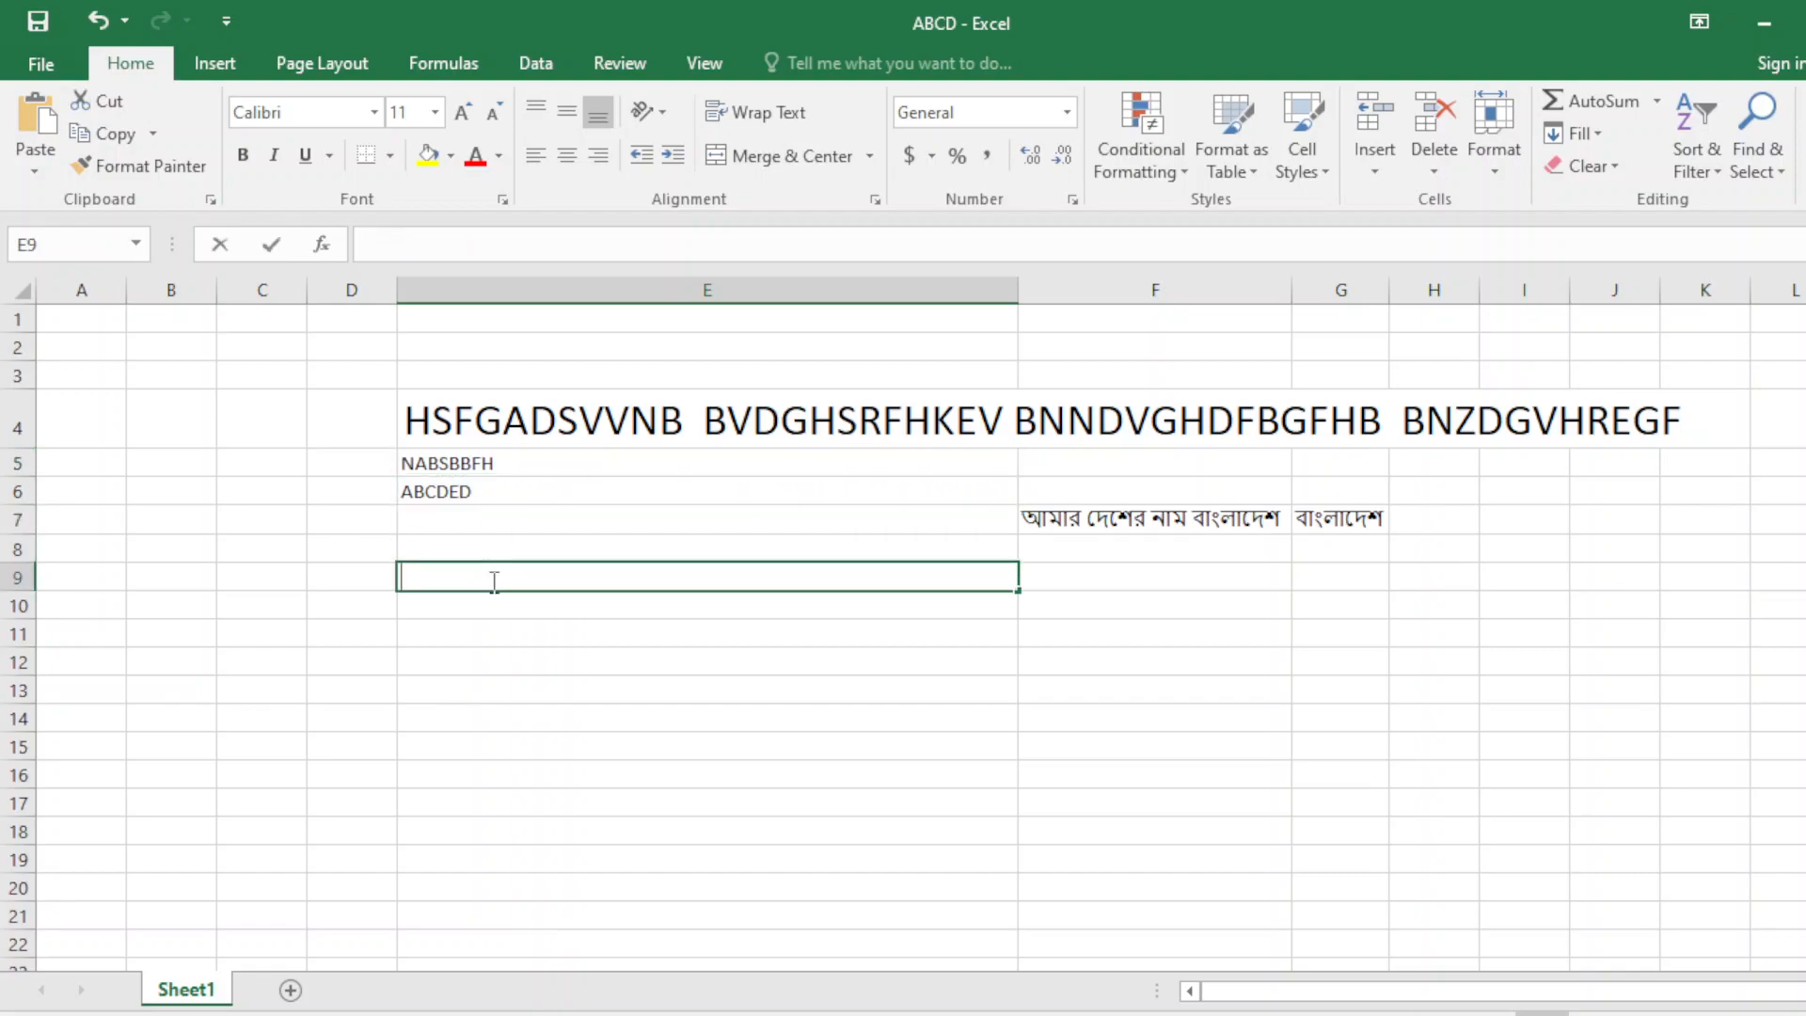
{"action": "left_click", "coordinate": [480, 468]}
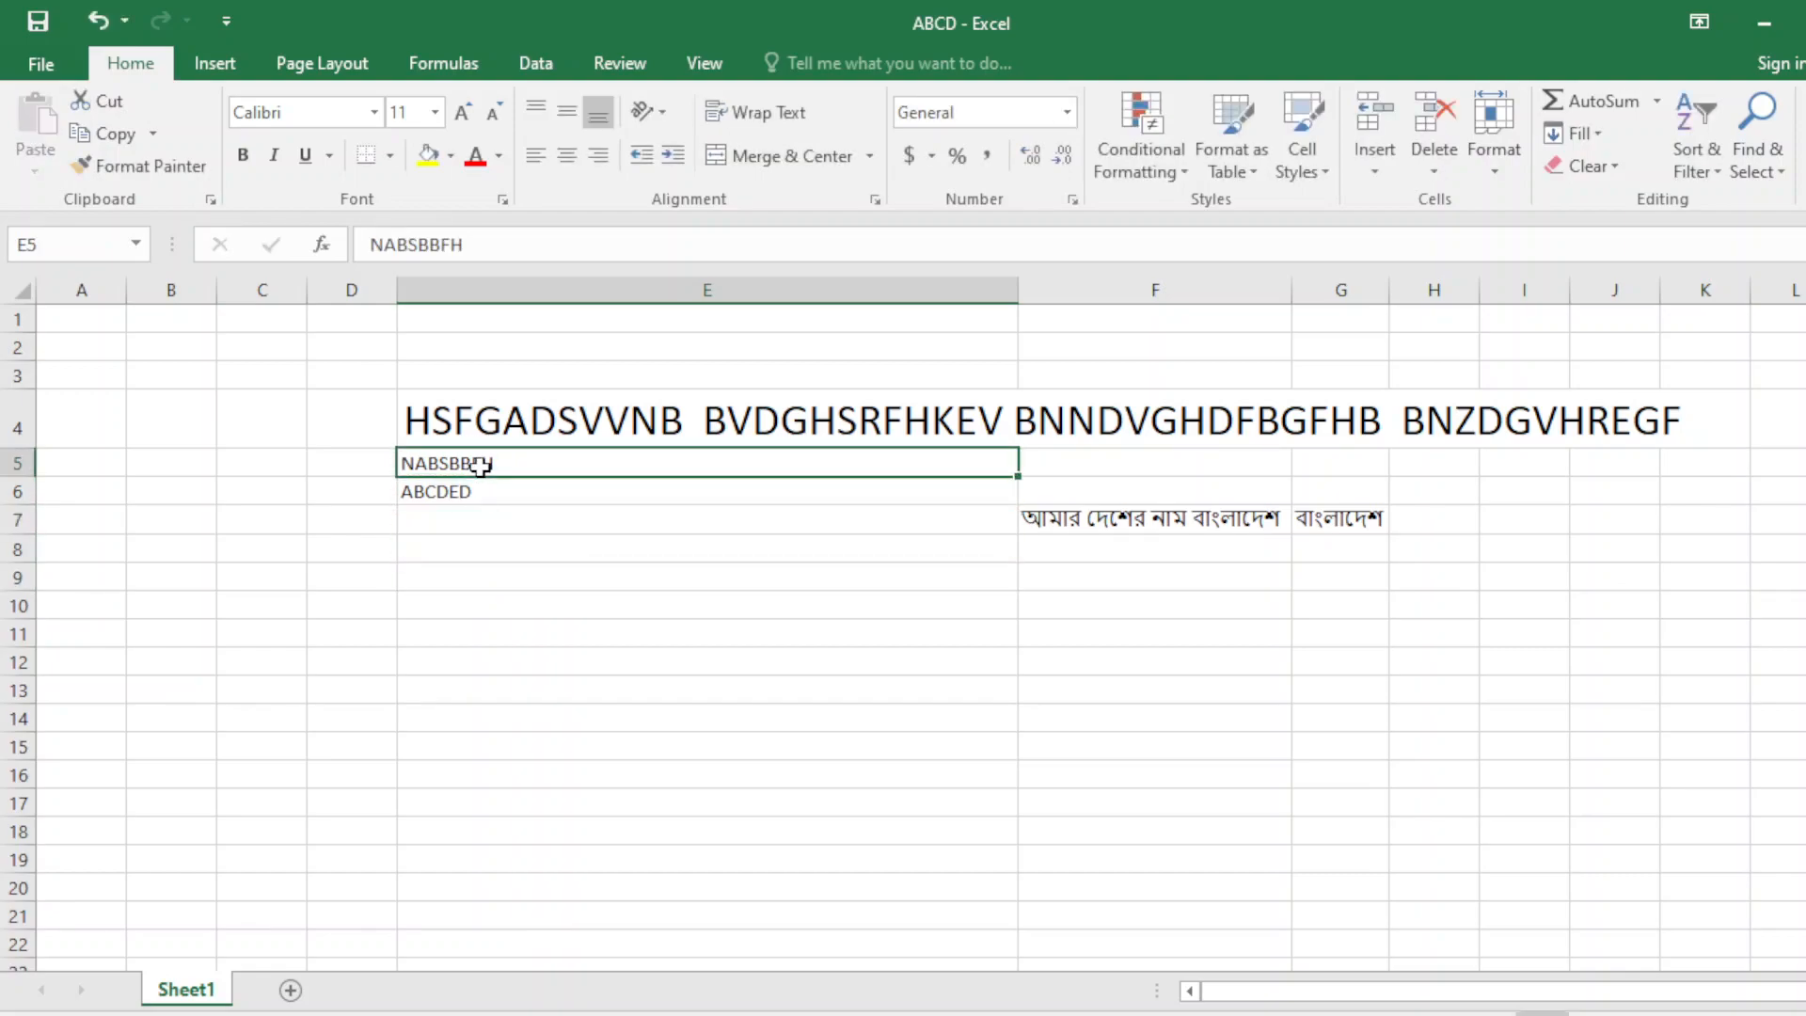
{"action": "key", "text": "ctrl+c"}
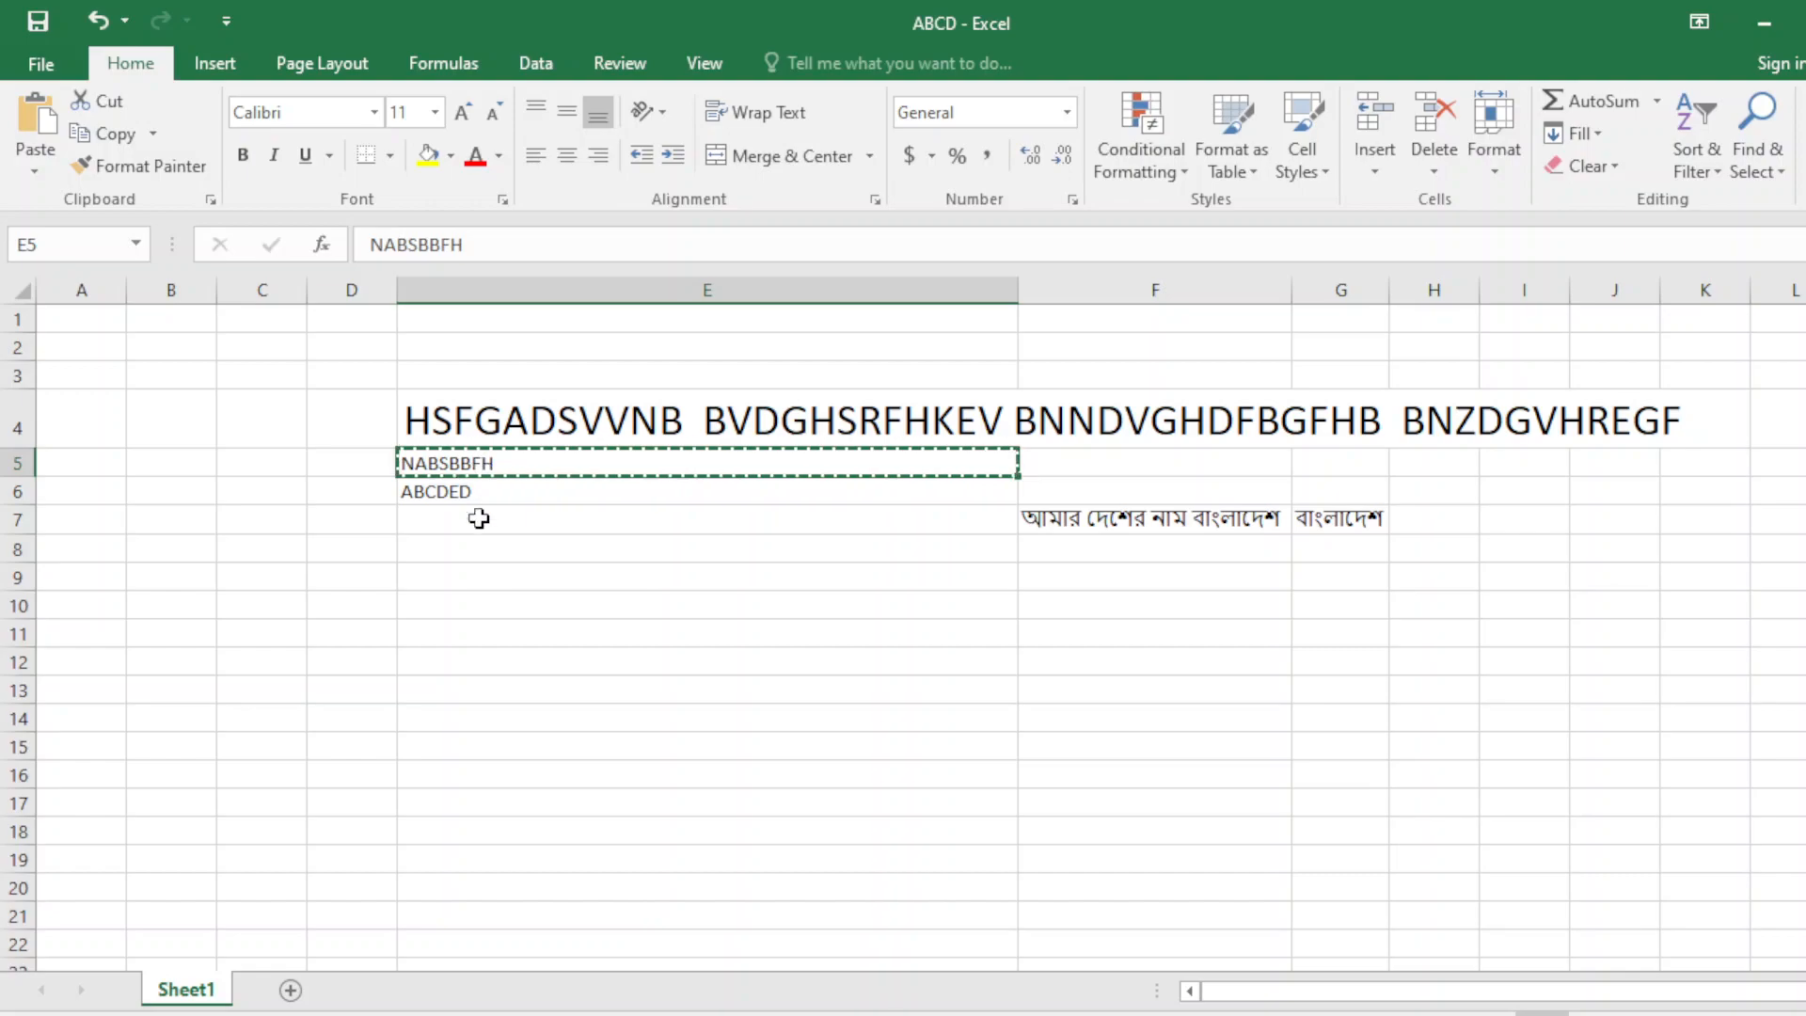
{"action": "left_click", "coordinate": [491, 574]}
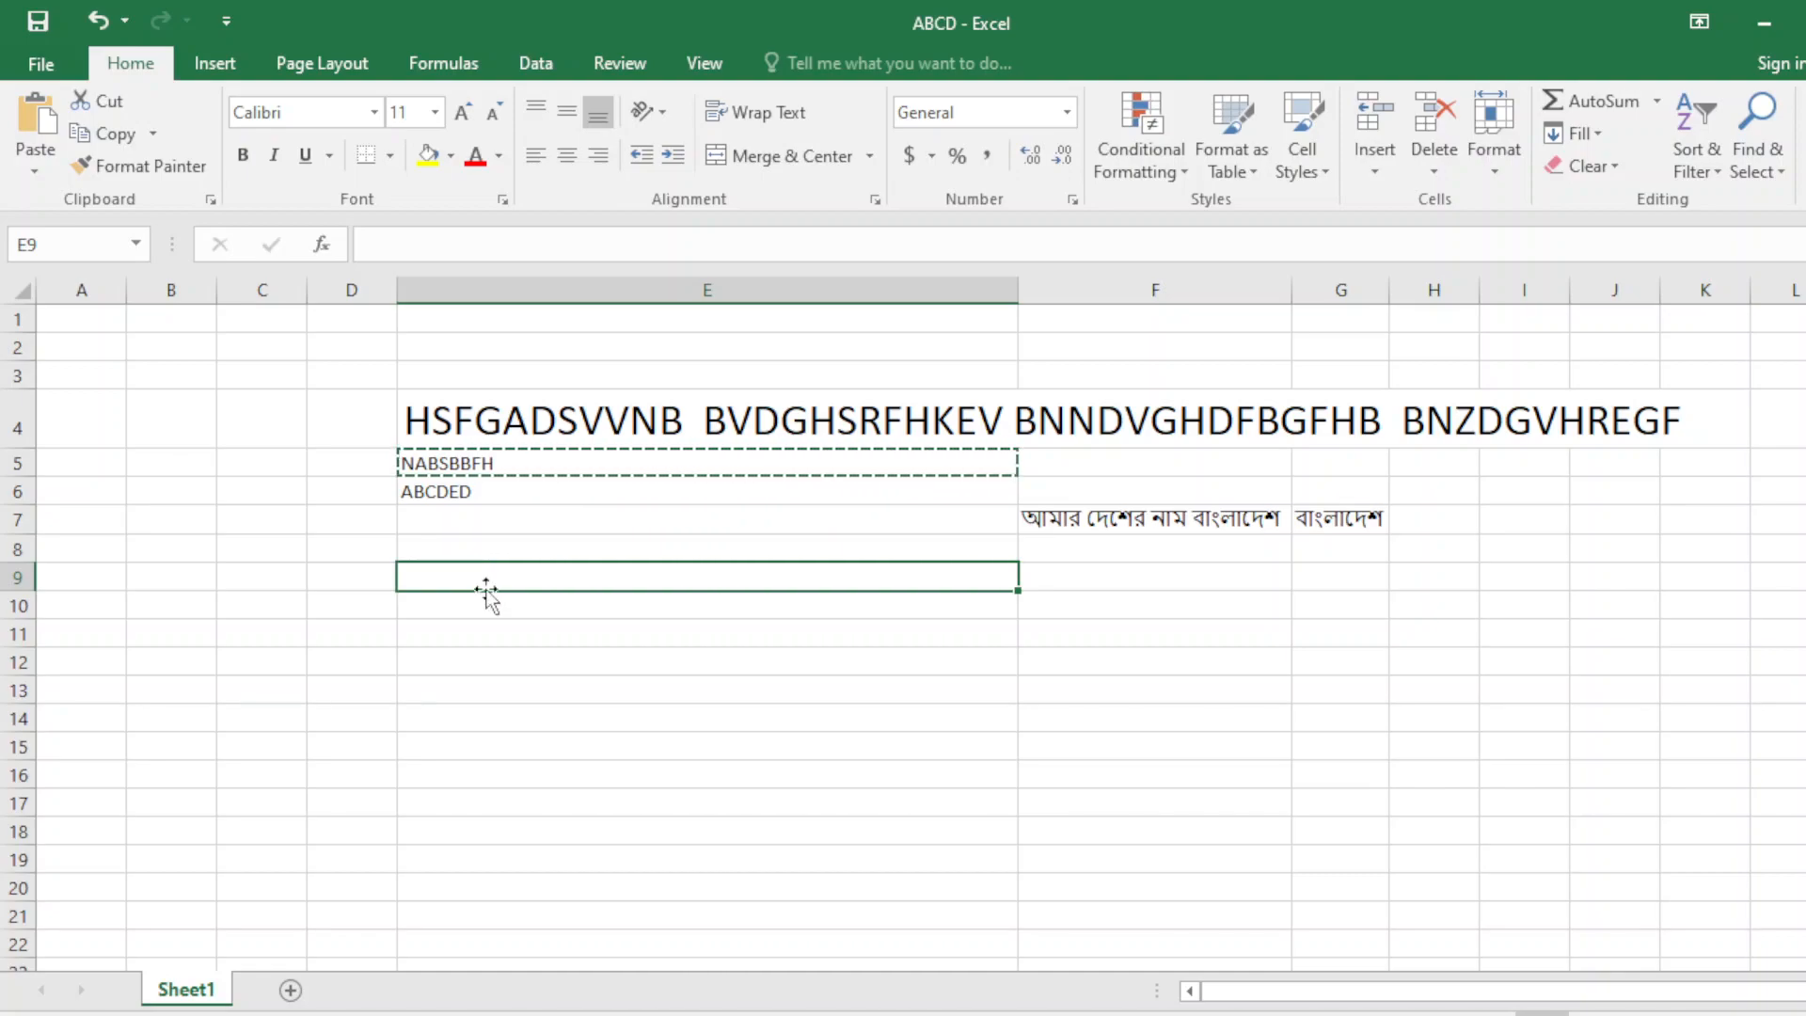
{"action": "double_click", "coordinate": [488, 575]}
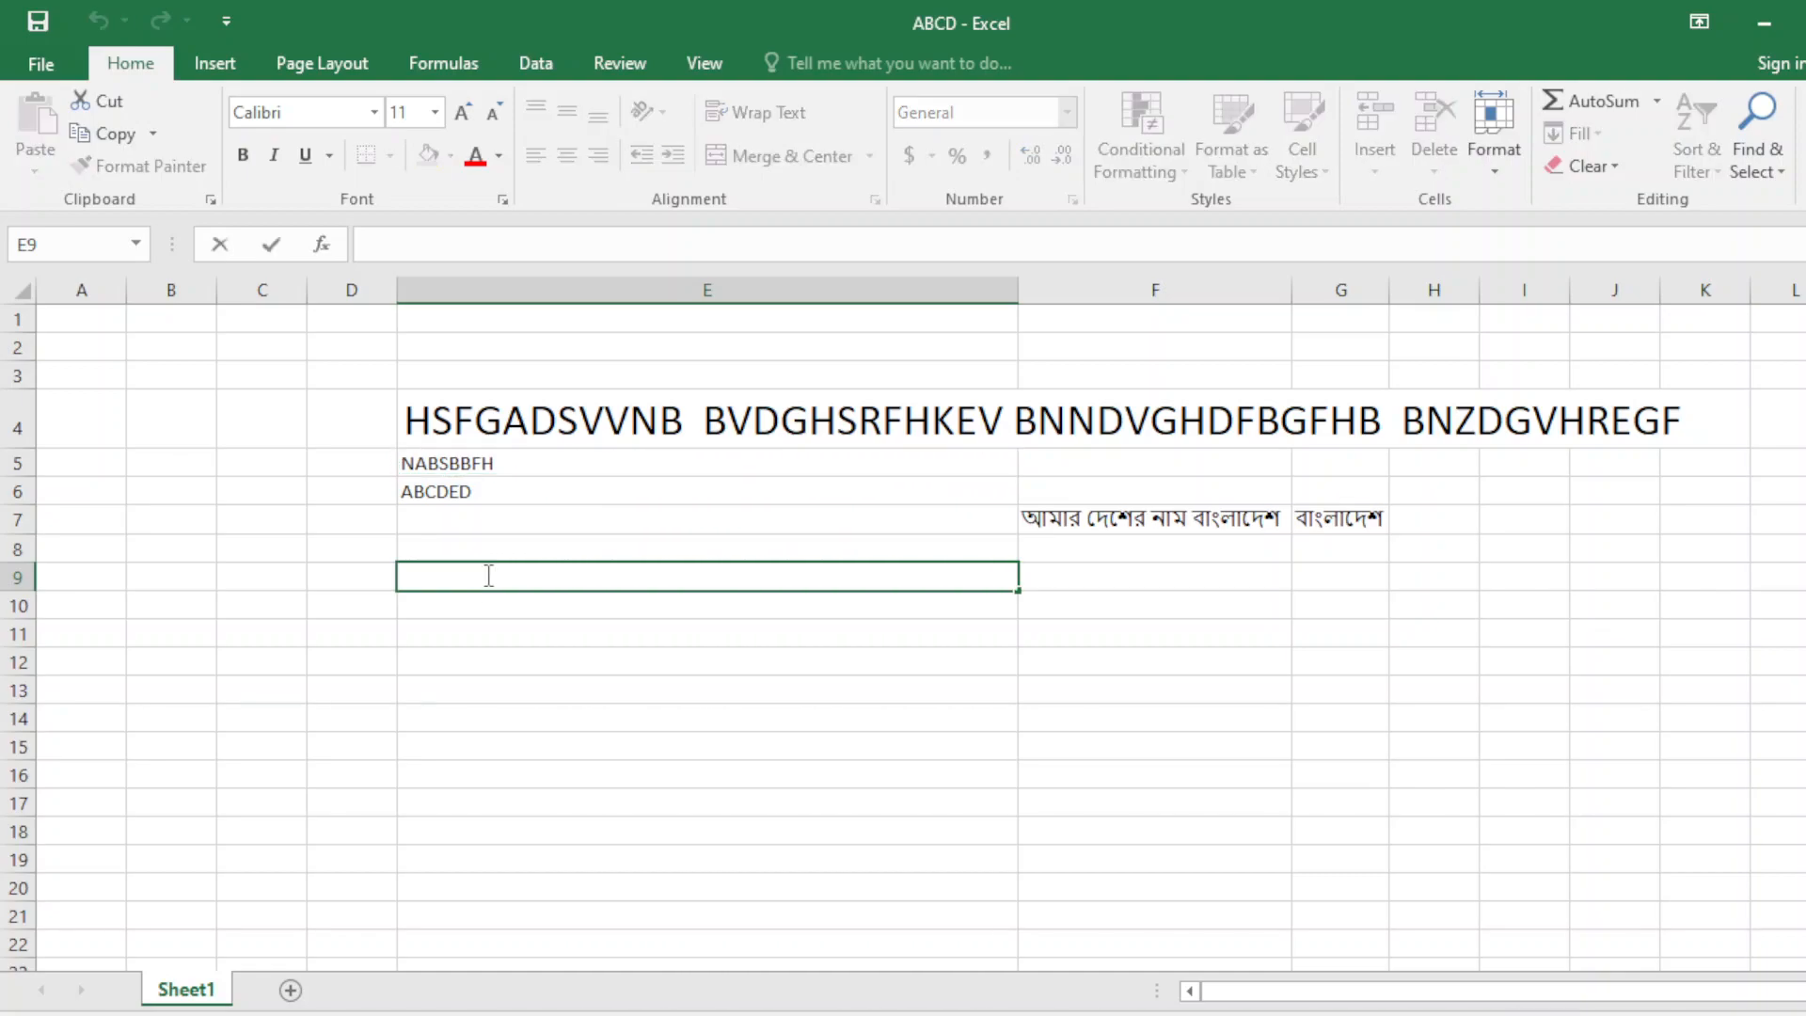
{"action": "left_click", "coordinate": [457, 464]}
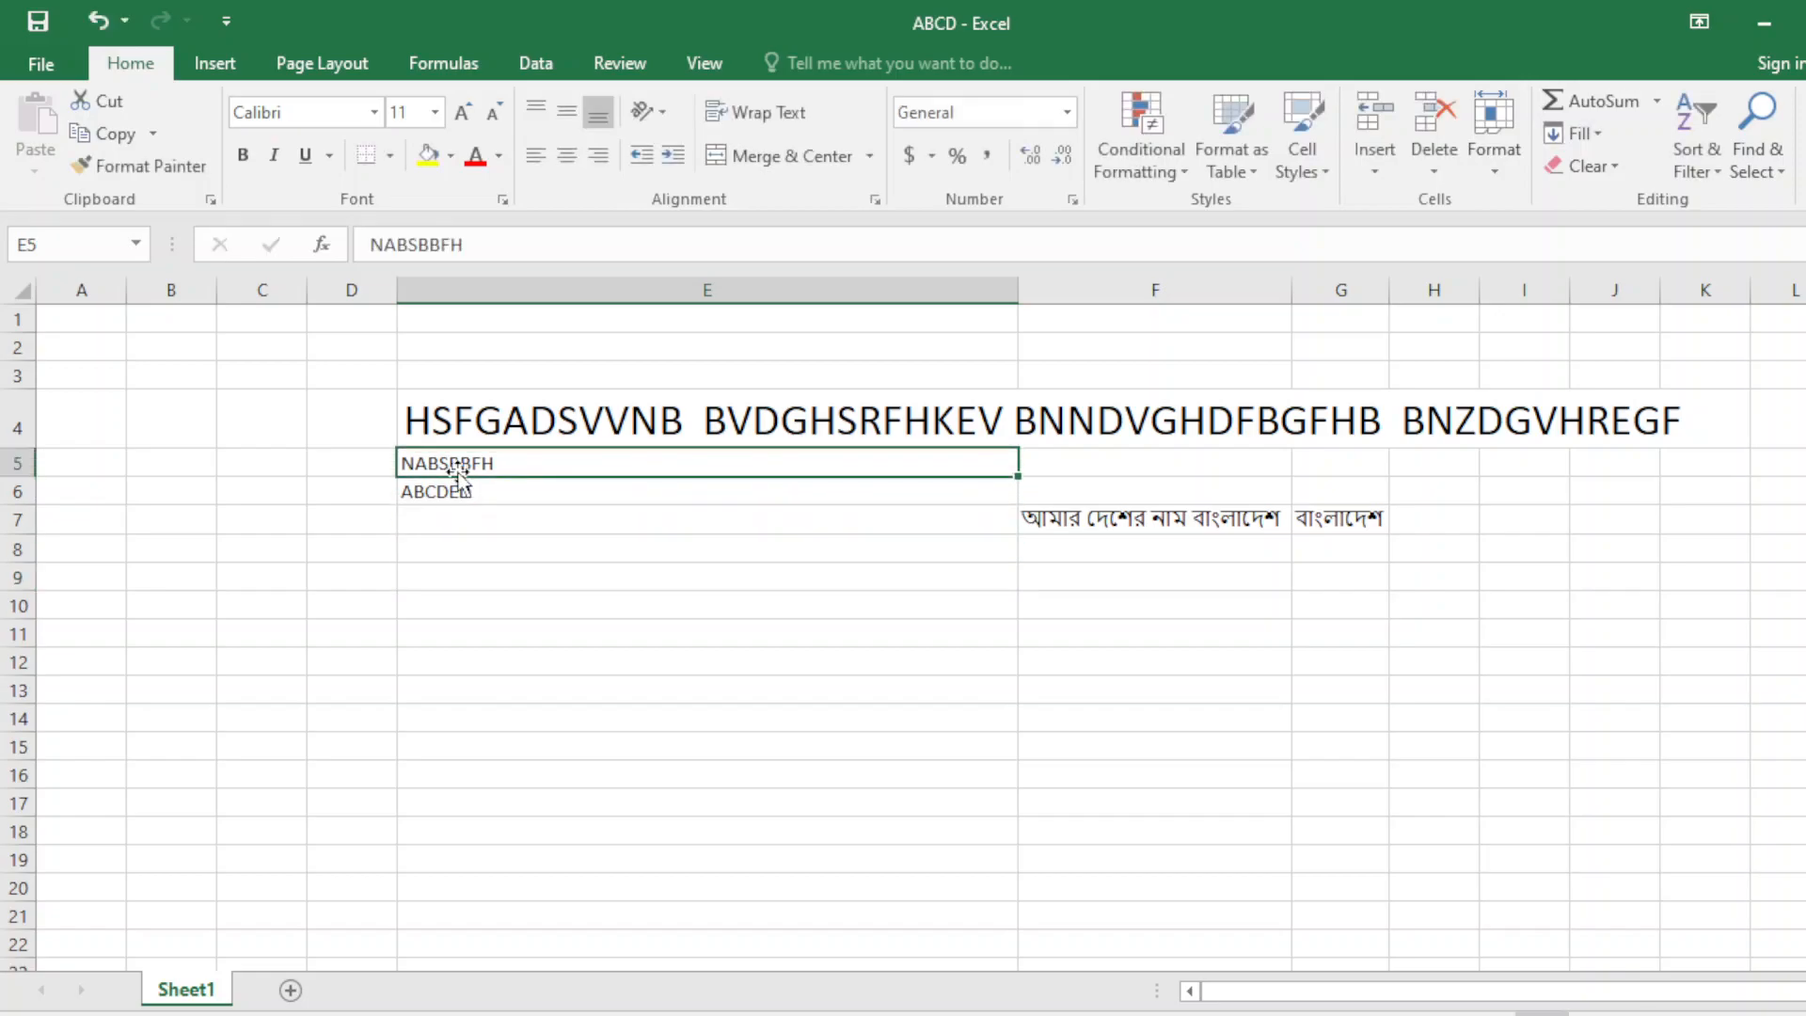
{"action": "key", "text": "ctrl+c"}
{"action": "left_click", "coordinate": [467, 539]}
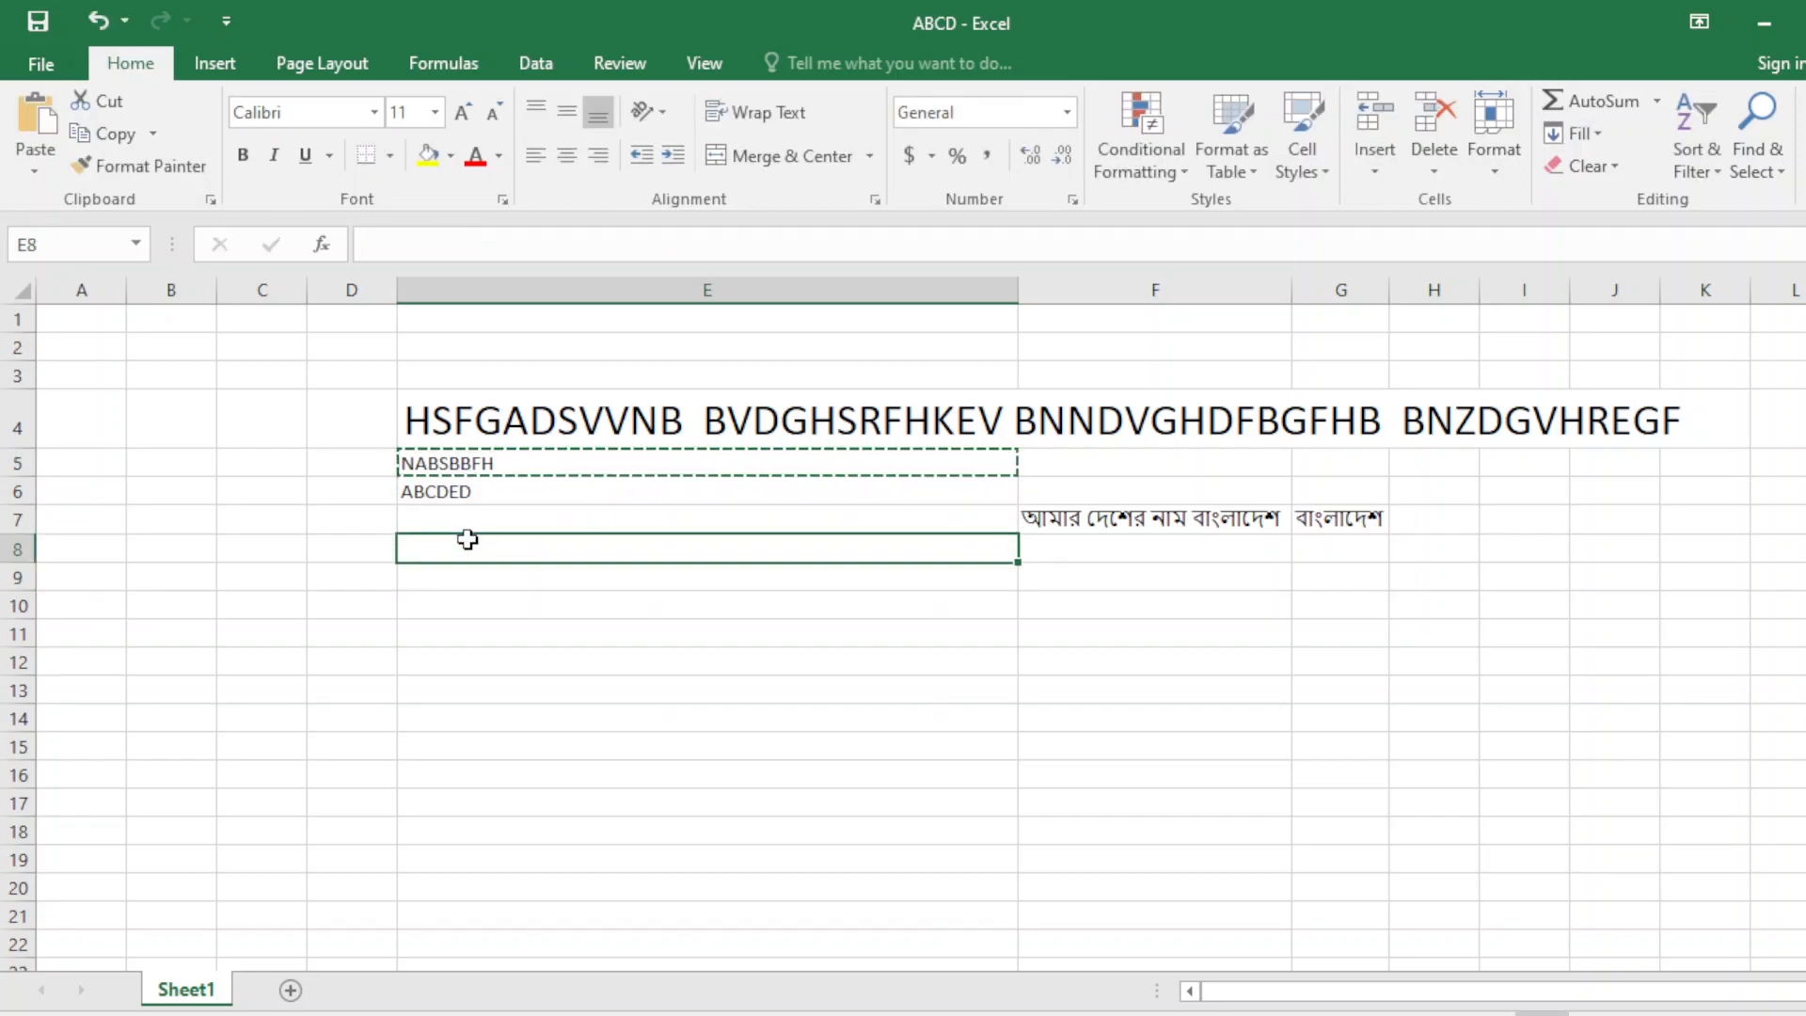
{"action": "right_click", "coordinate": [467, 540]}
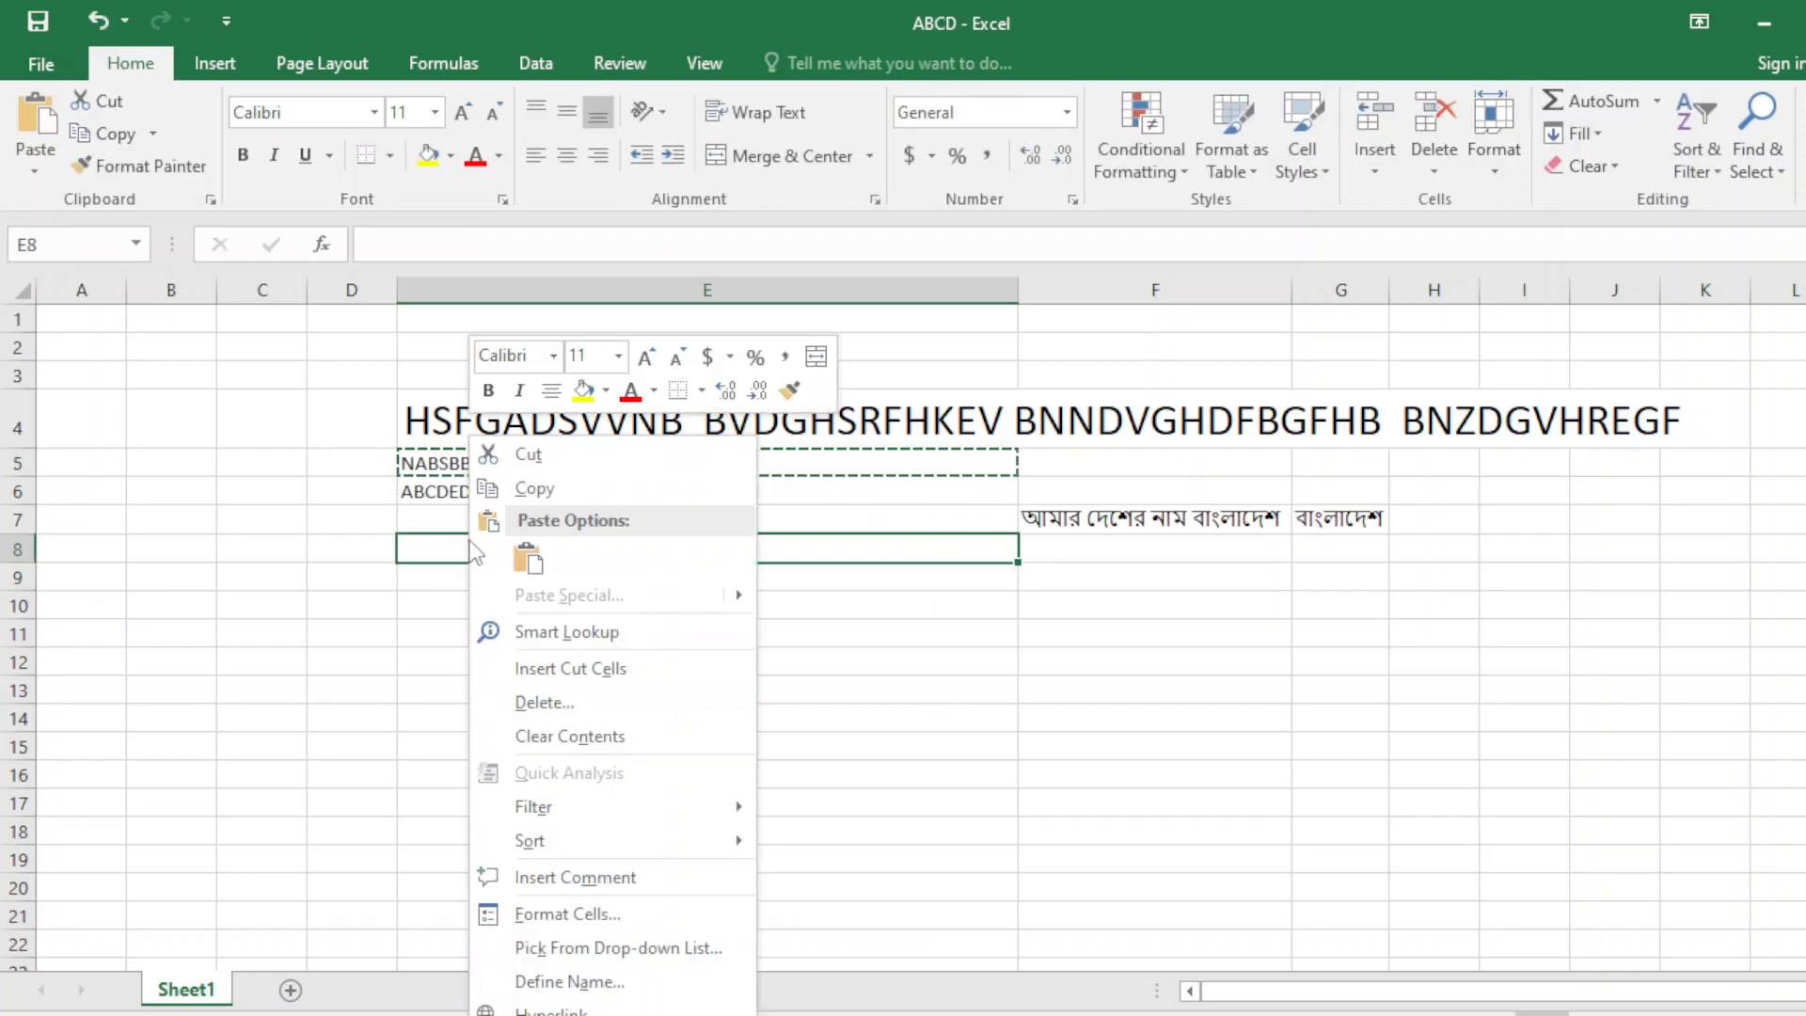
{"action": "left_click", "coordinate": [525, 562]}
Cut NABSBBFH from E8 and paste it into E9 with Ctrl+V.
{"action": "left_click", "coordinate": [532, 557]}
{"action": "left_click", "coordinate": [513, 578]}
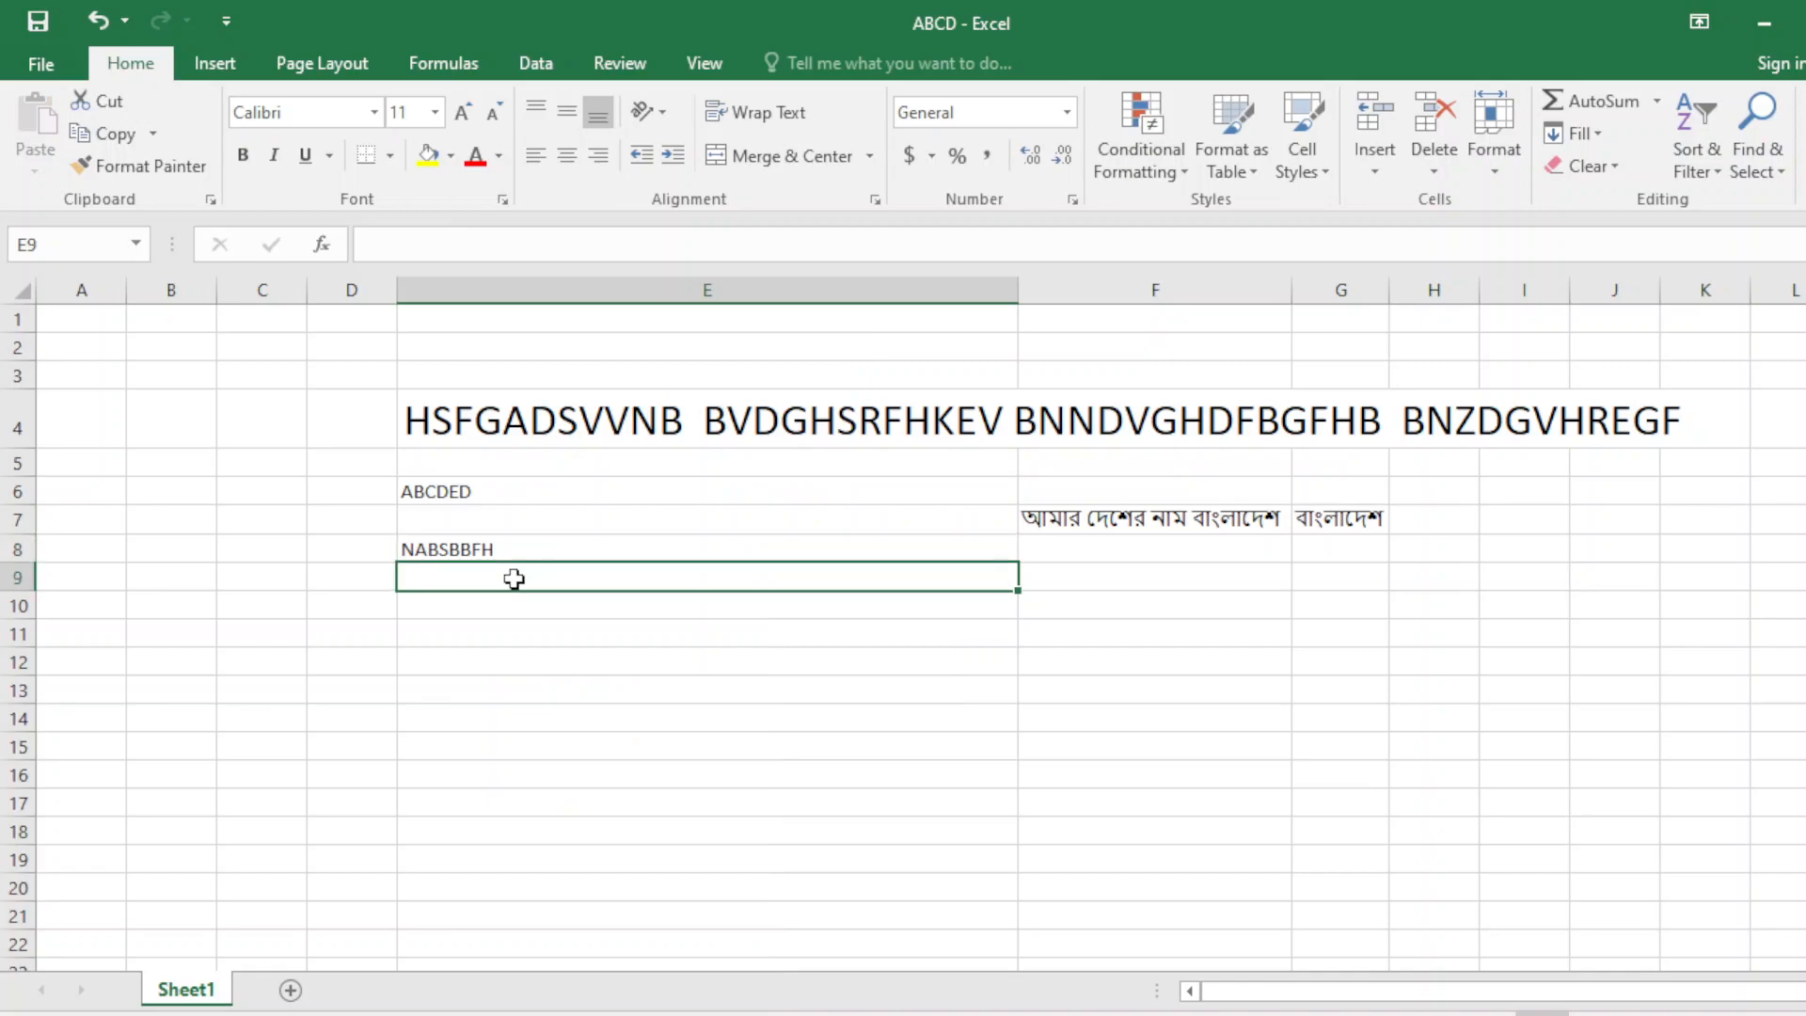
{"action": "left_click", "coordinate": [500, 459]}
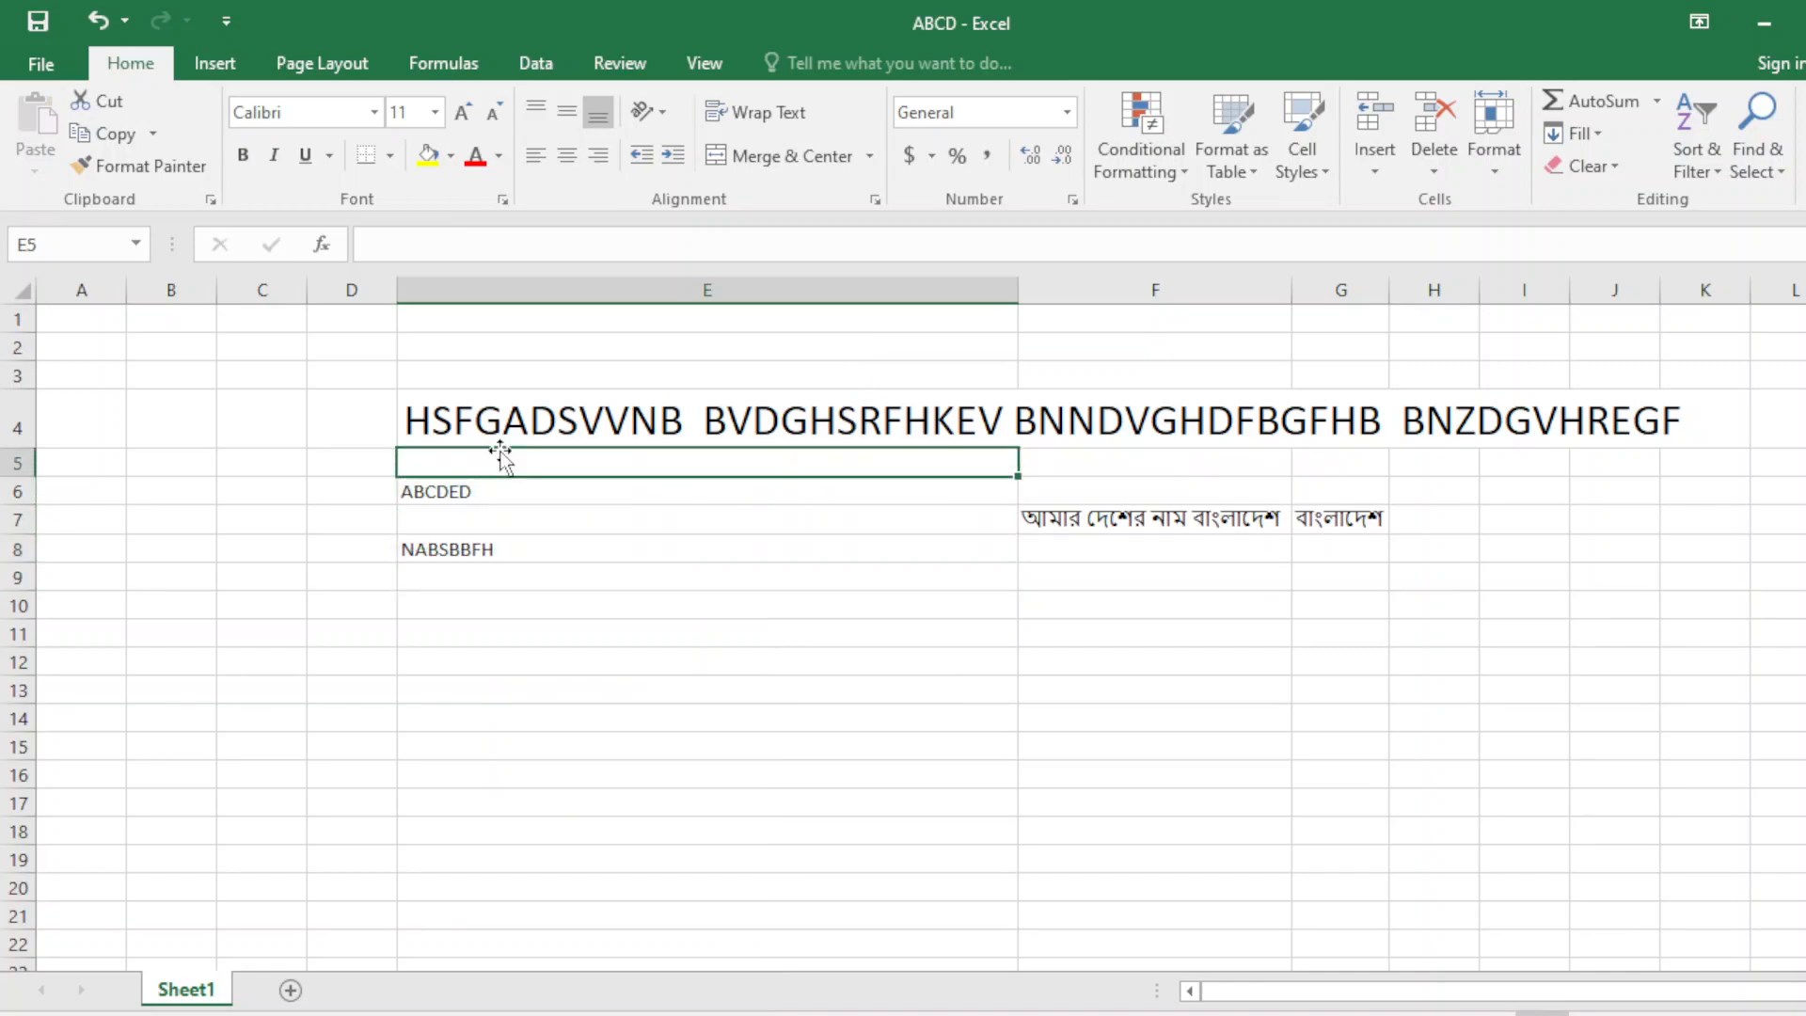
{"action": "left_click", "coordinate": [496, 551]}
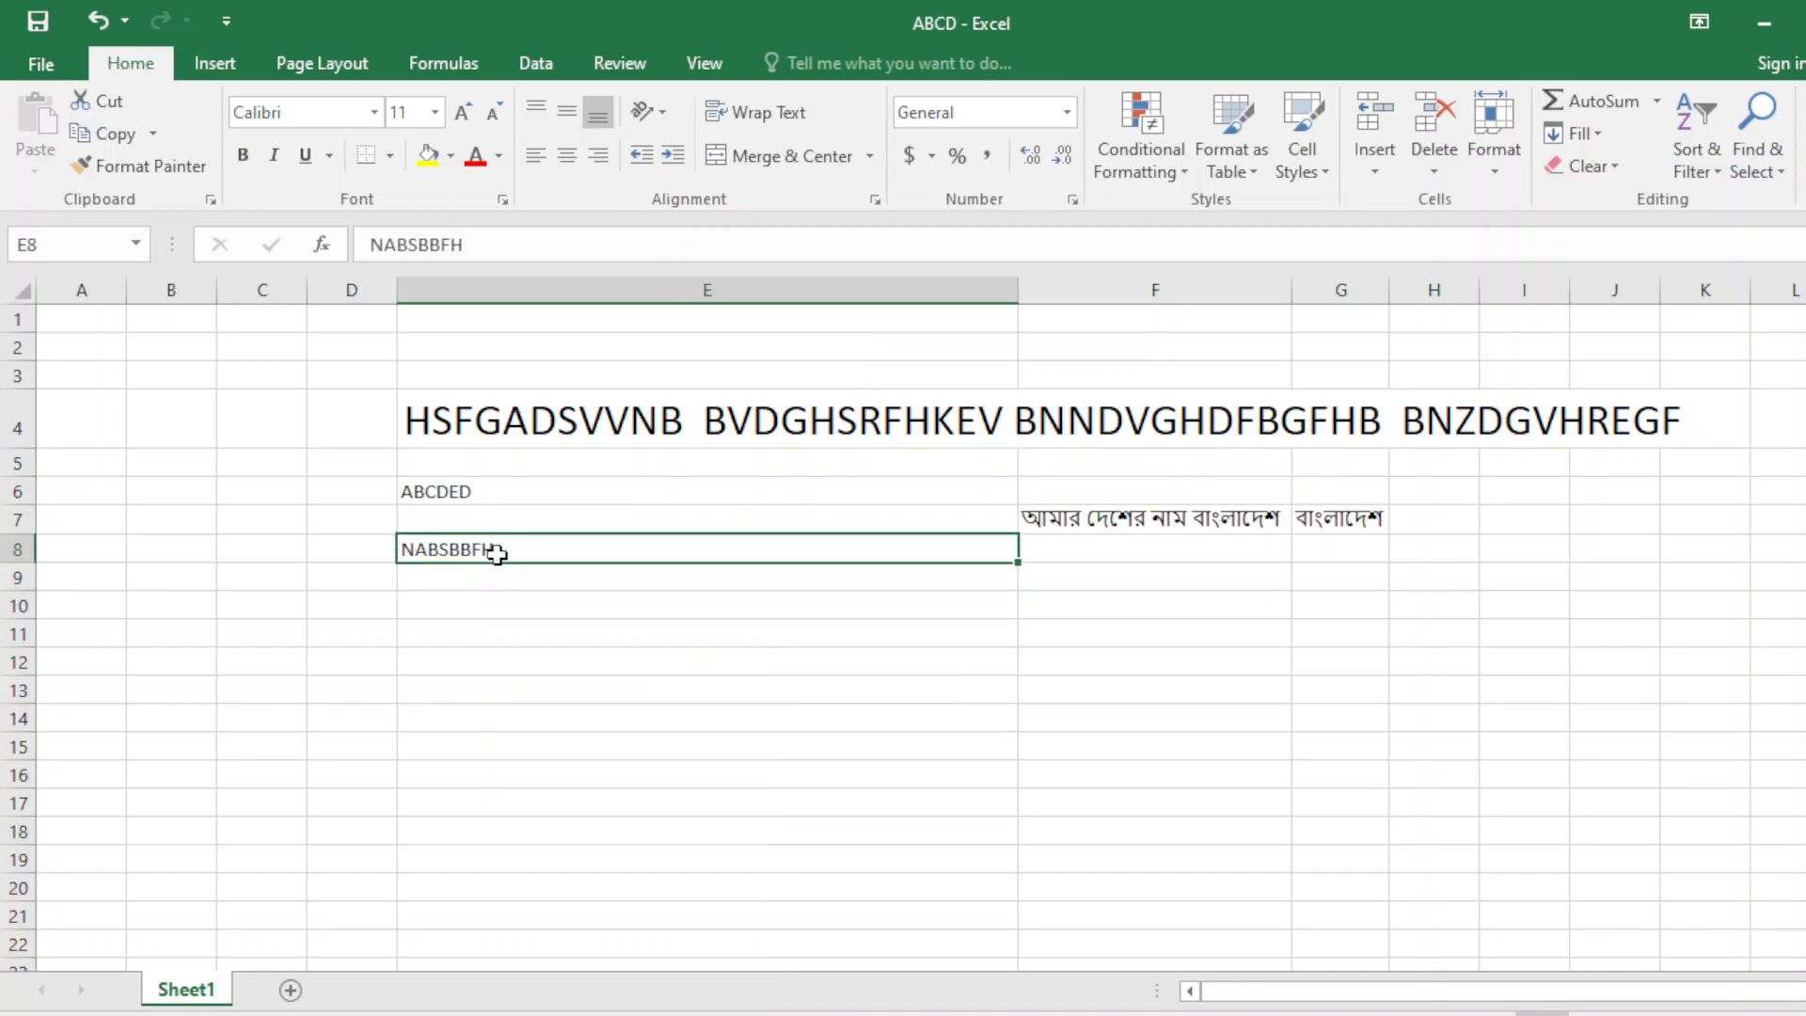
{"action": "key", "text": "ctrl+c"}
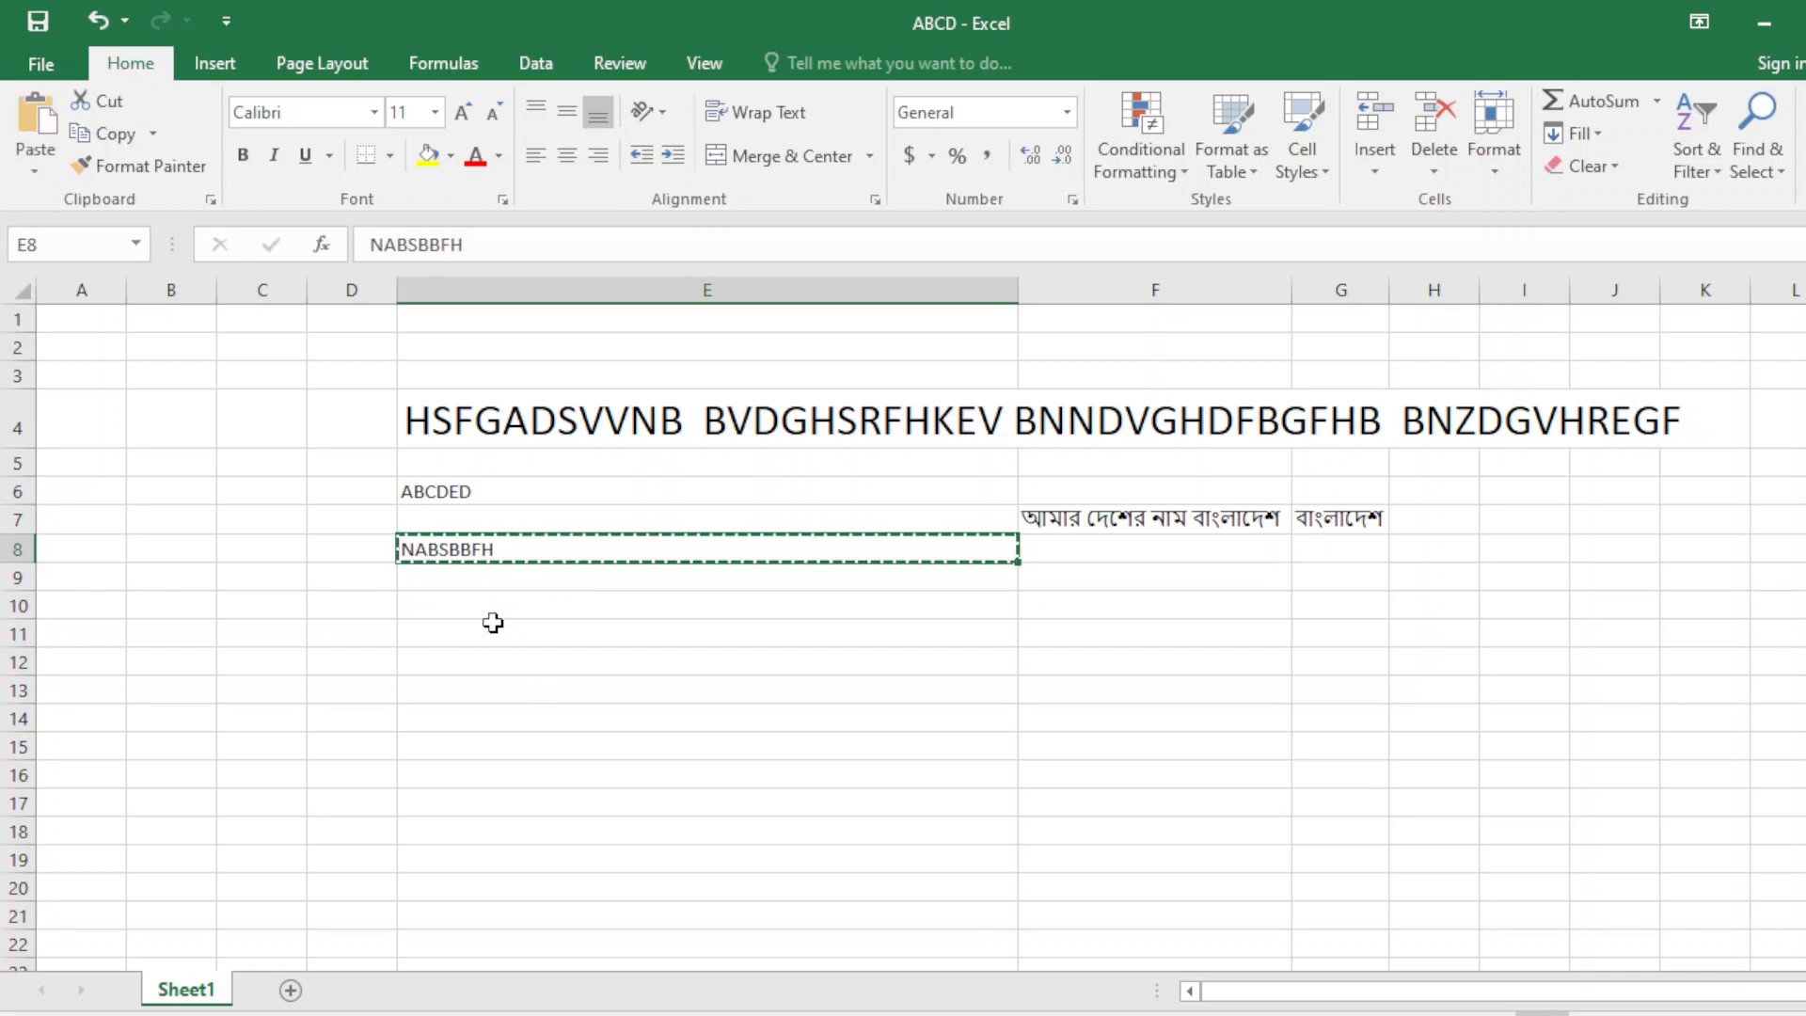
{"action": "left_click", "coordinate": [493, 623]}
{"action": "key", "text": "Up"}
{"action": "key", "text": "Up"}
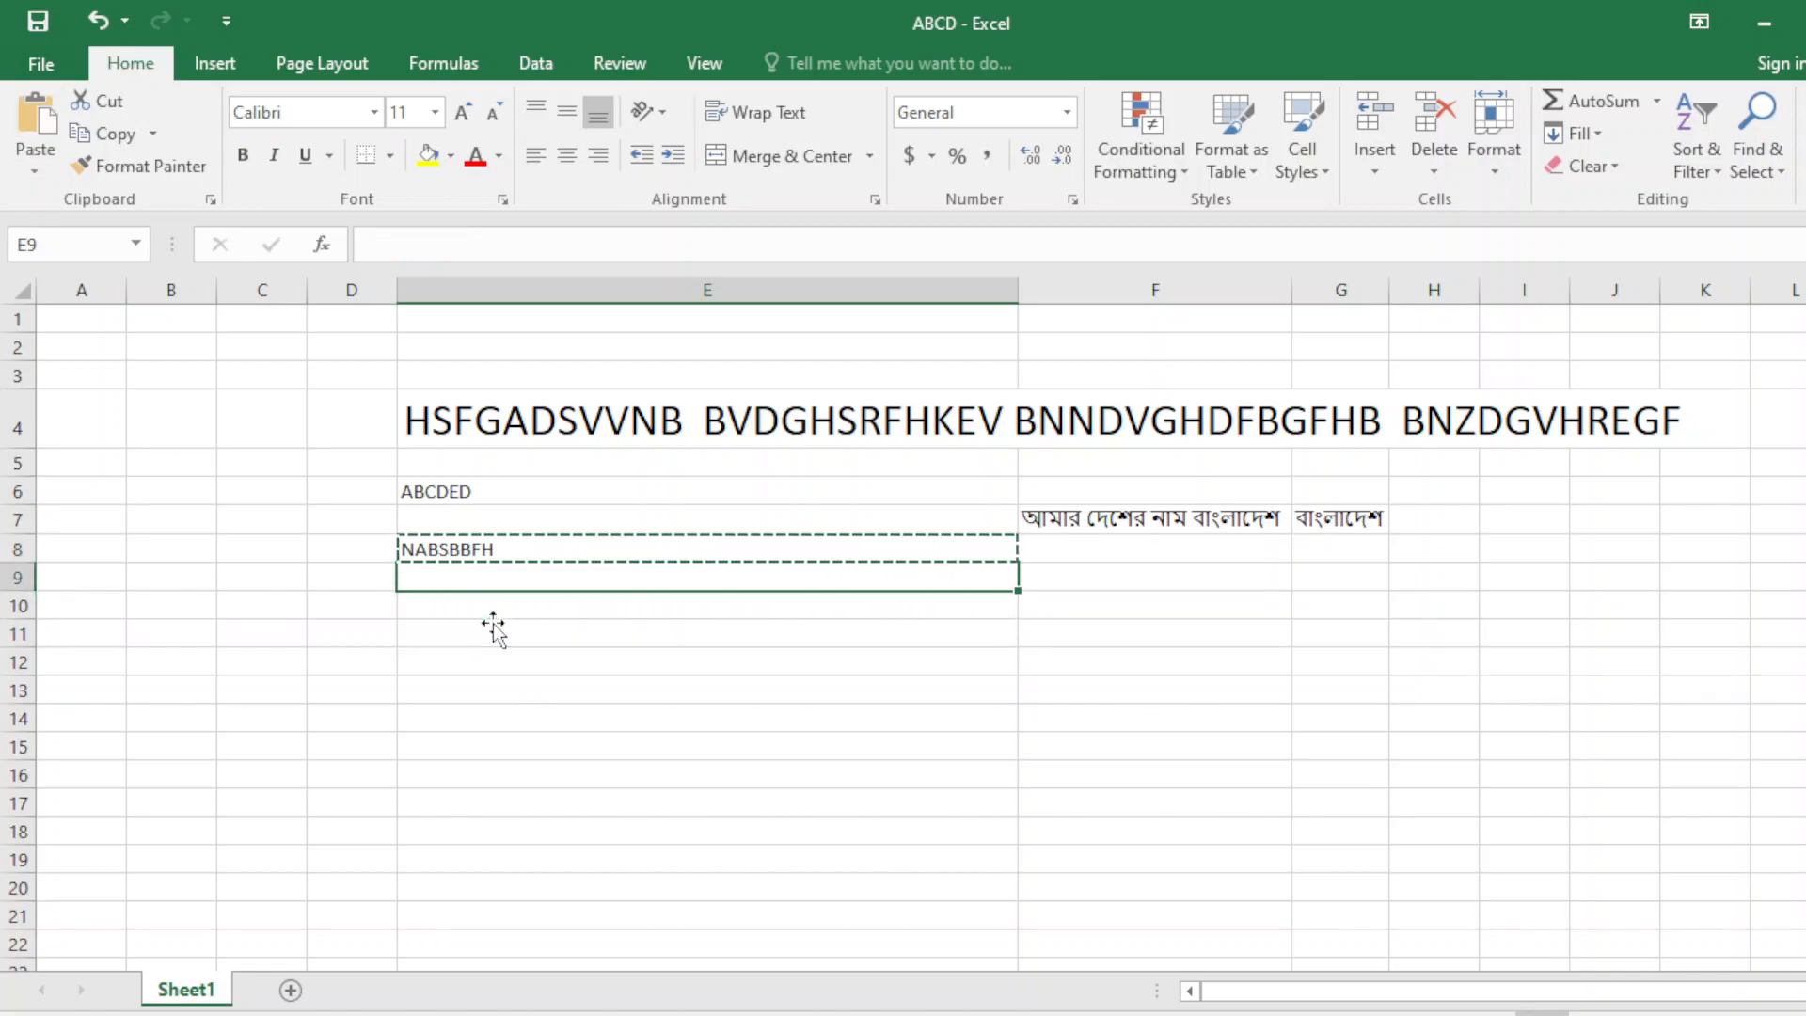
{"action": "key", "text": "ctrl+v"}
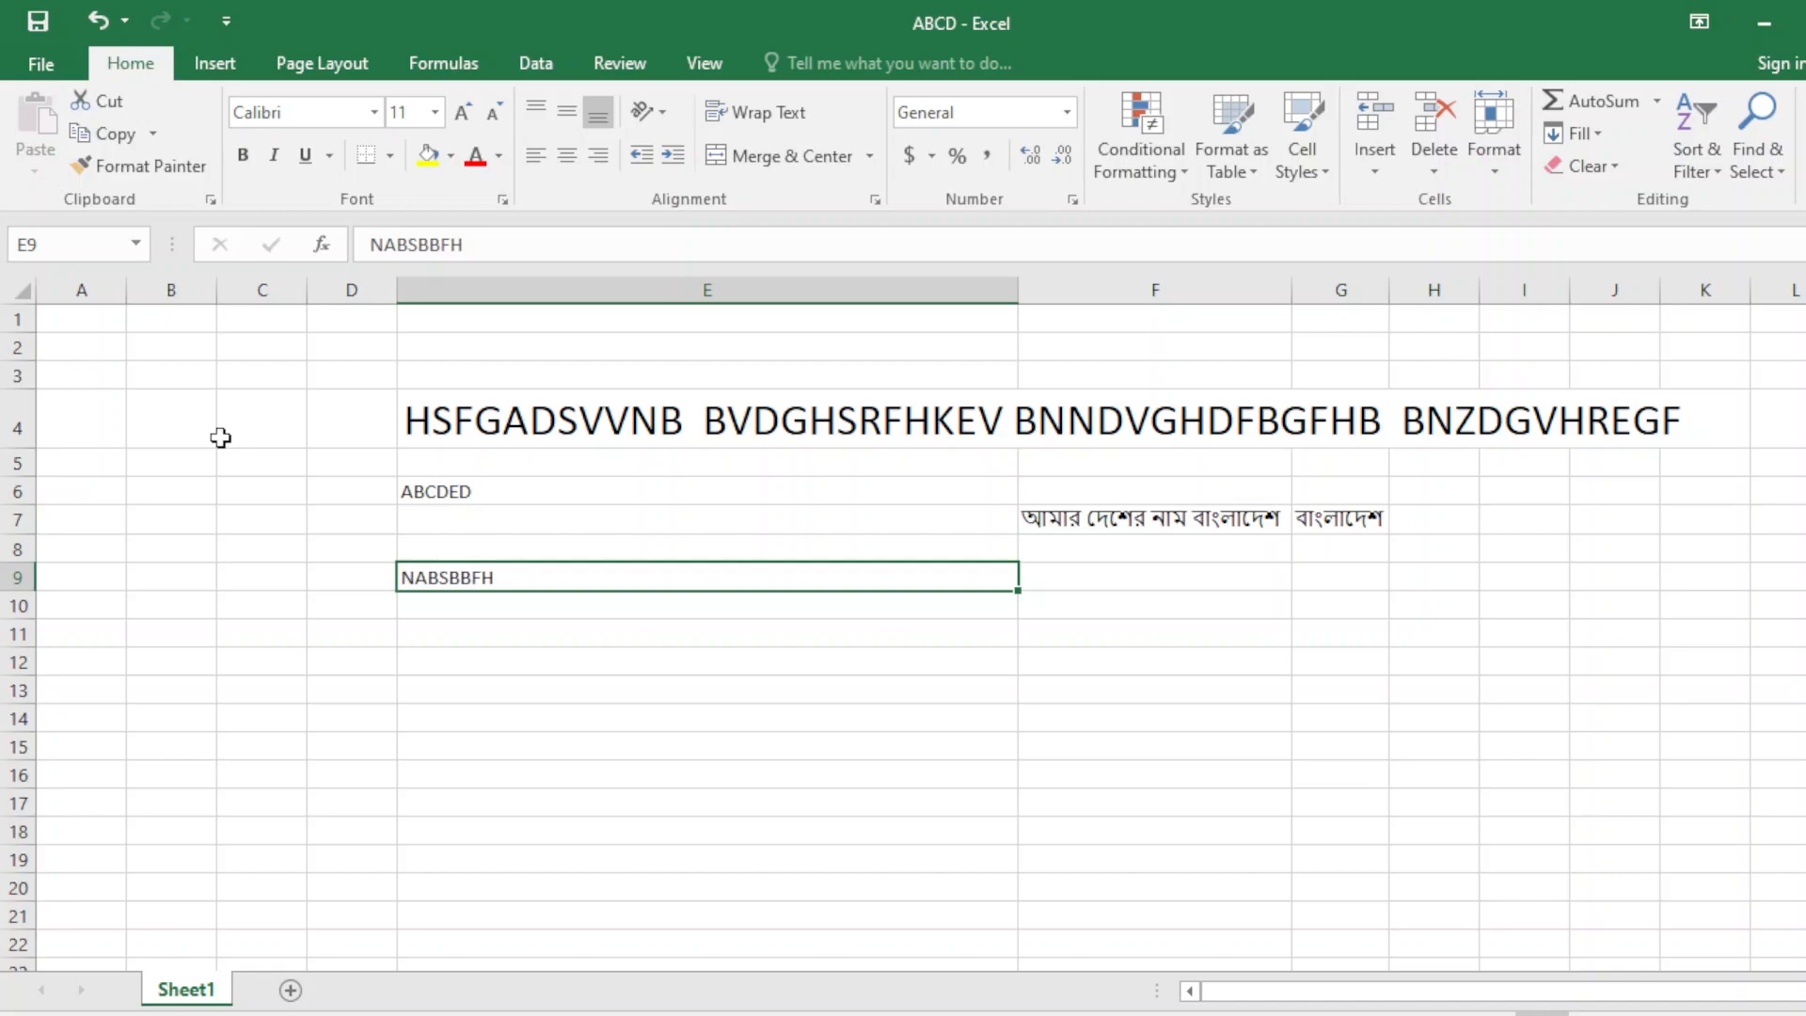
Copy NABSBBFH from cell E9.
{"action": "left_click", "coordinate": [500, 601]}
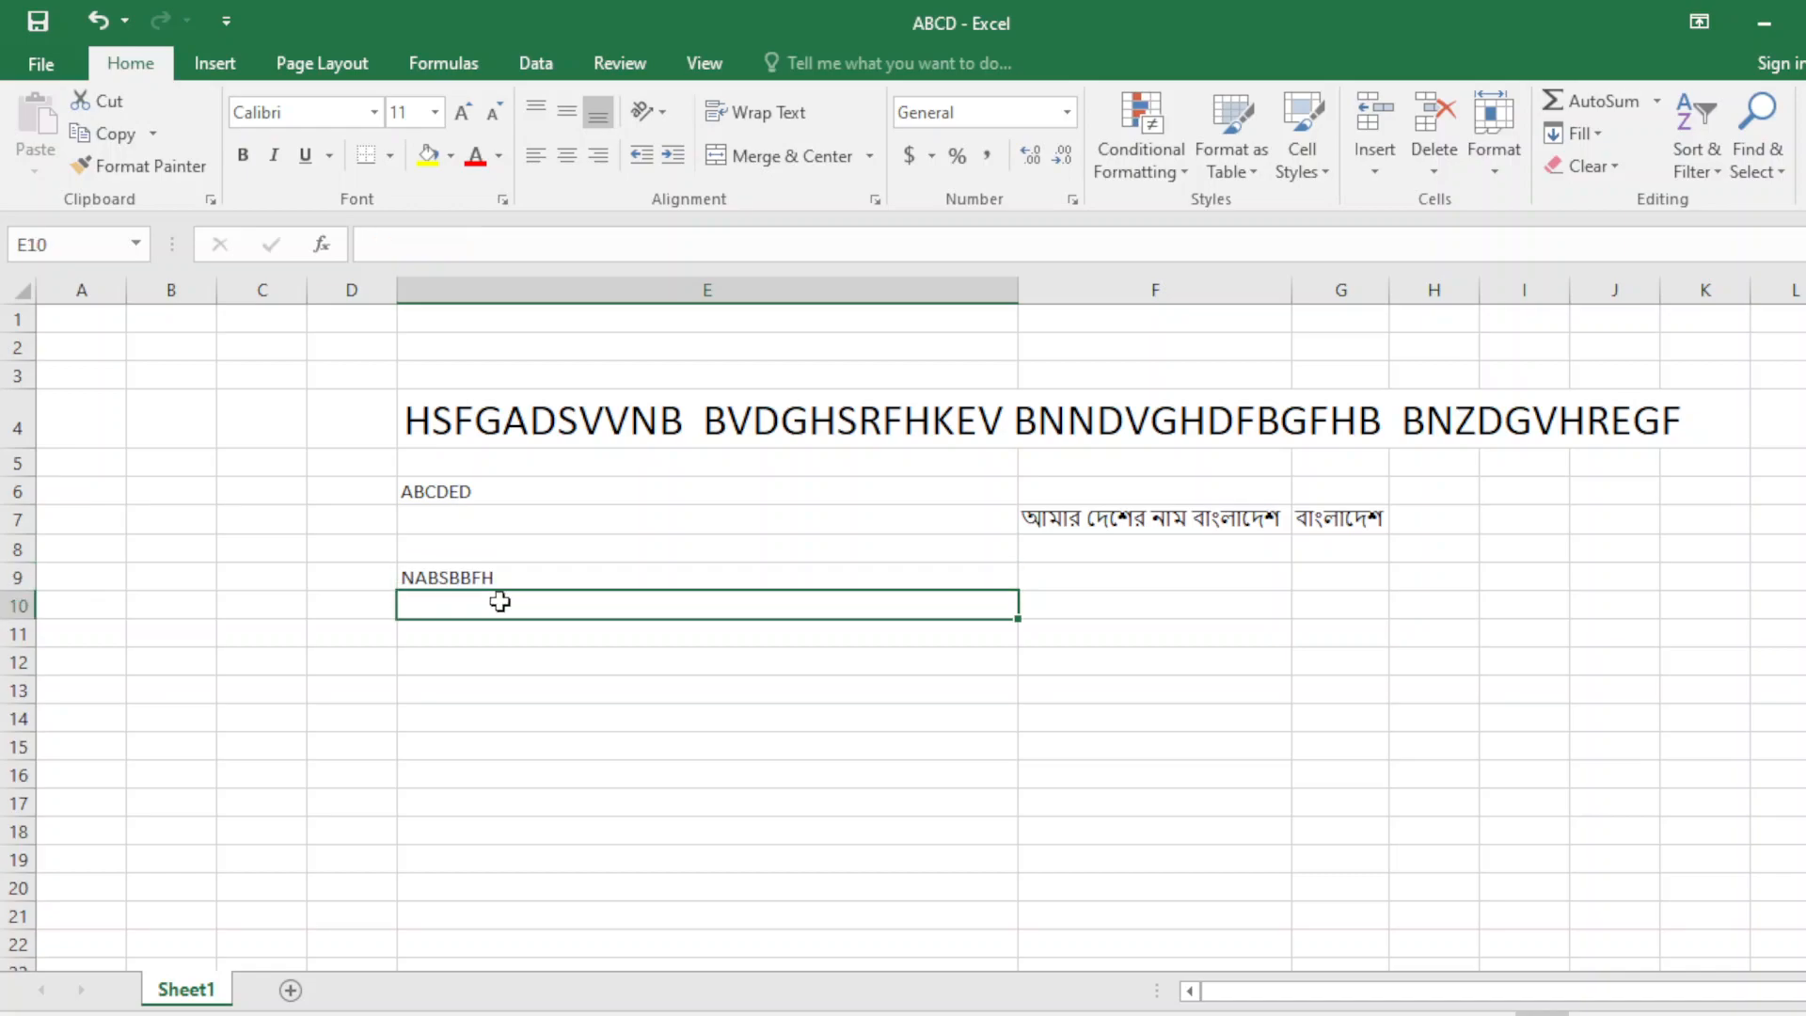
{"action": "left_click", "coordinate": [508, 584]}
{"action": "key", "text": "ctrl+c"}
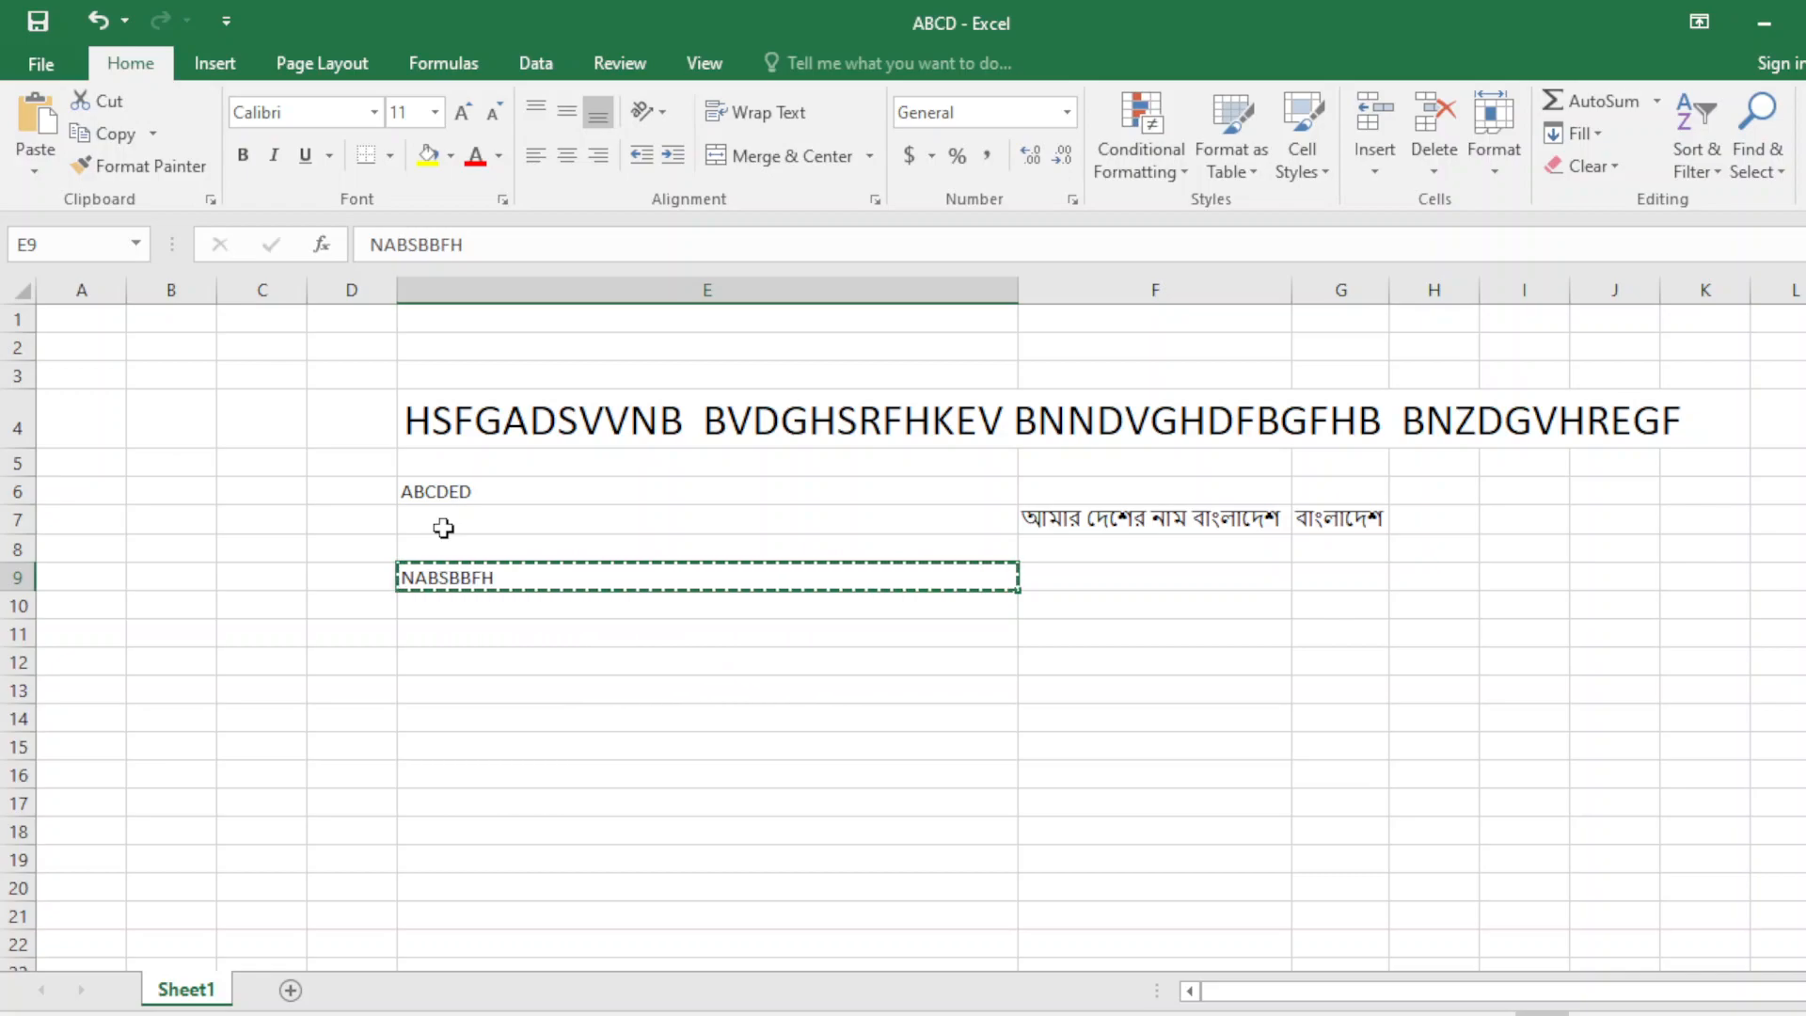
Paste NABSBBFH into cell E11 and into every cell of E13:E20.
{"action": "left_click", "coordinate": [478, 602]}
{"action": "left_click", "coordinate": [500, 639]}
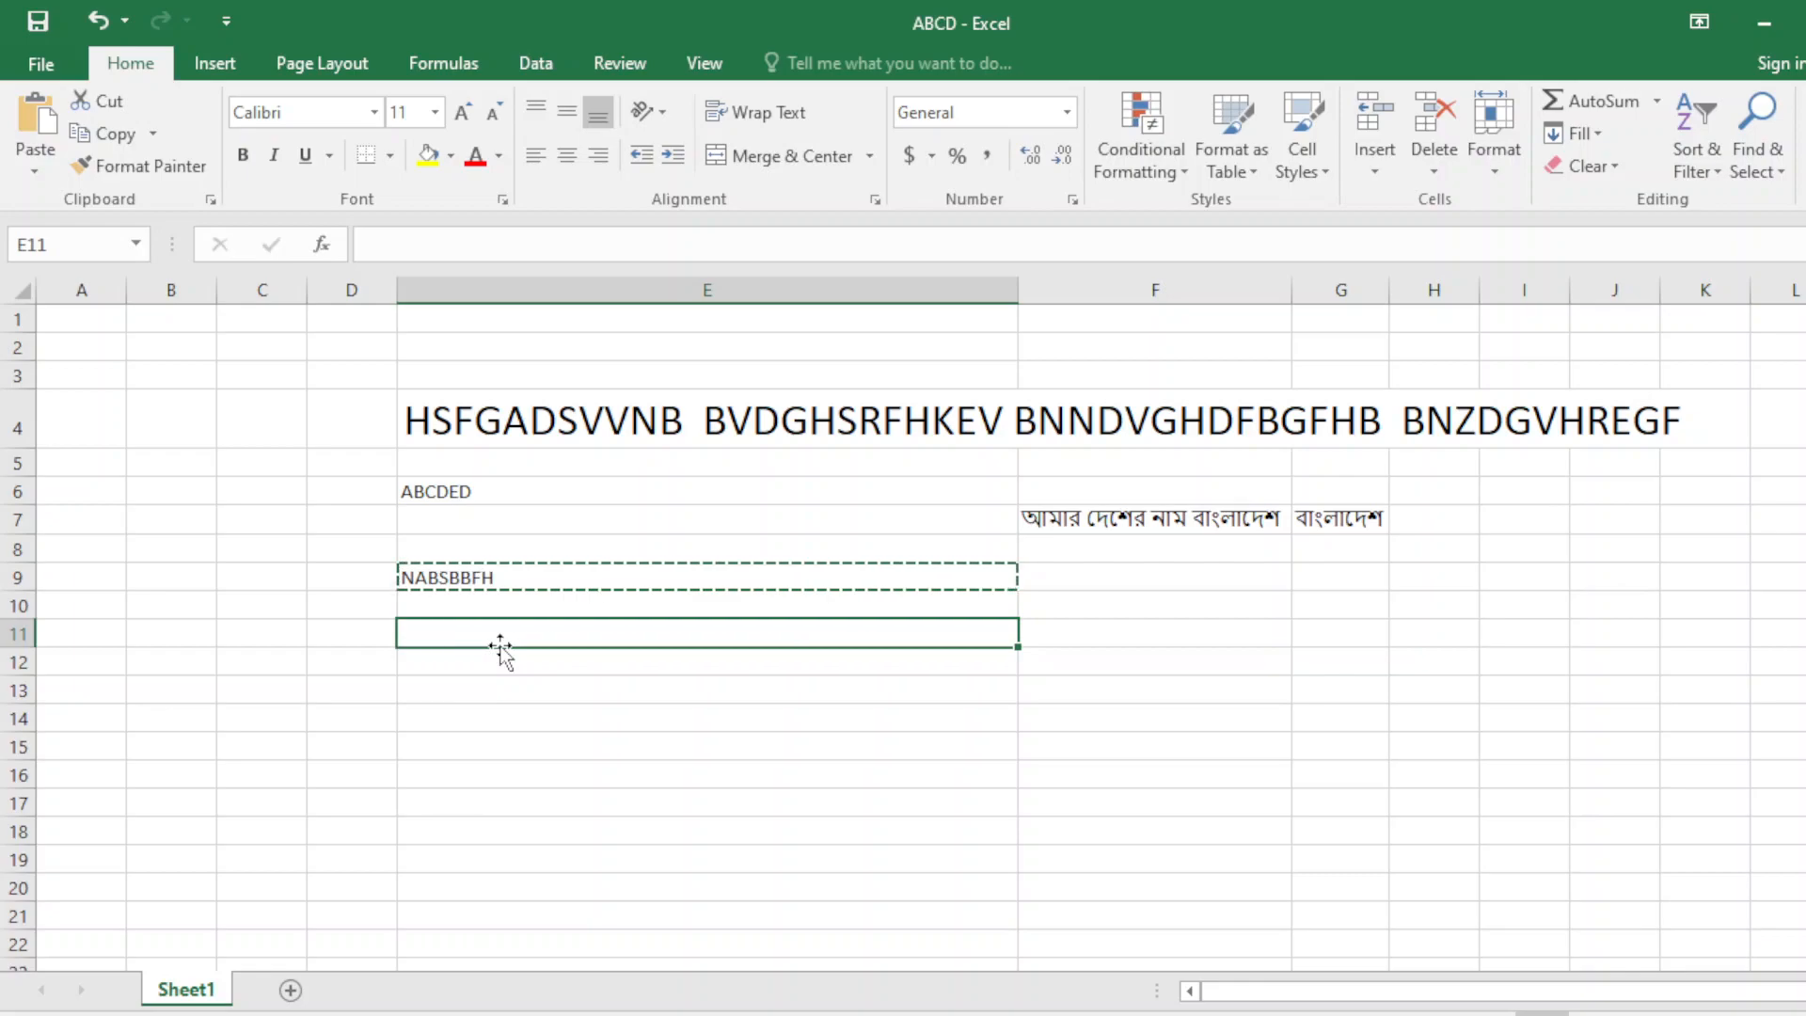
{"action": "key", "text": "ctrl+v"}
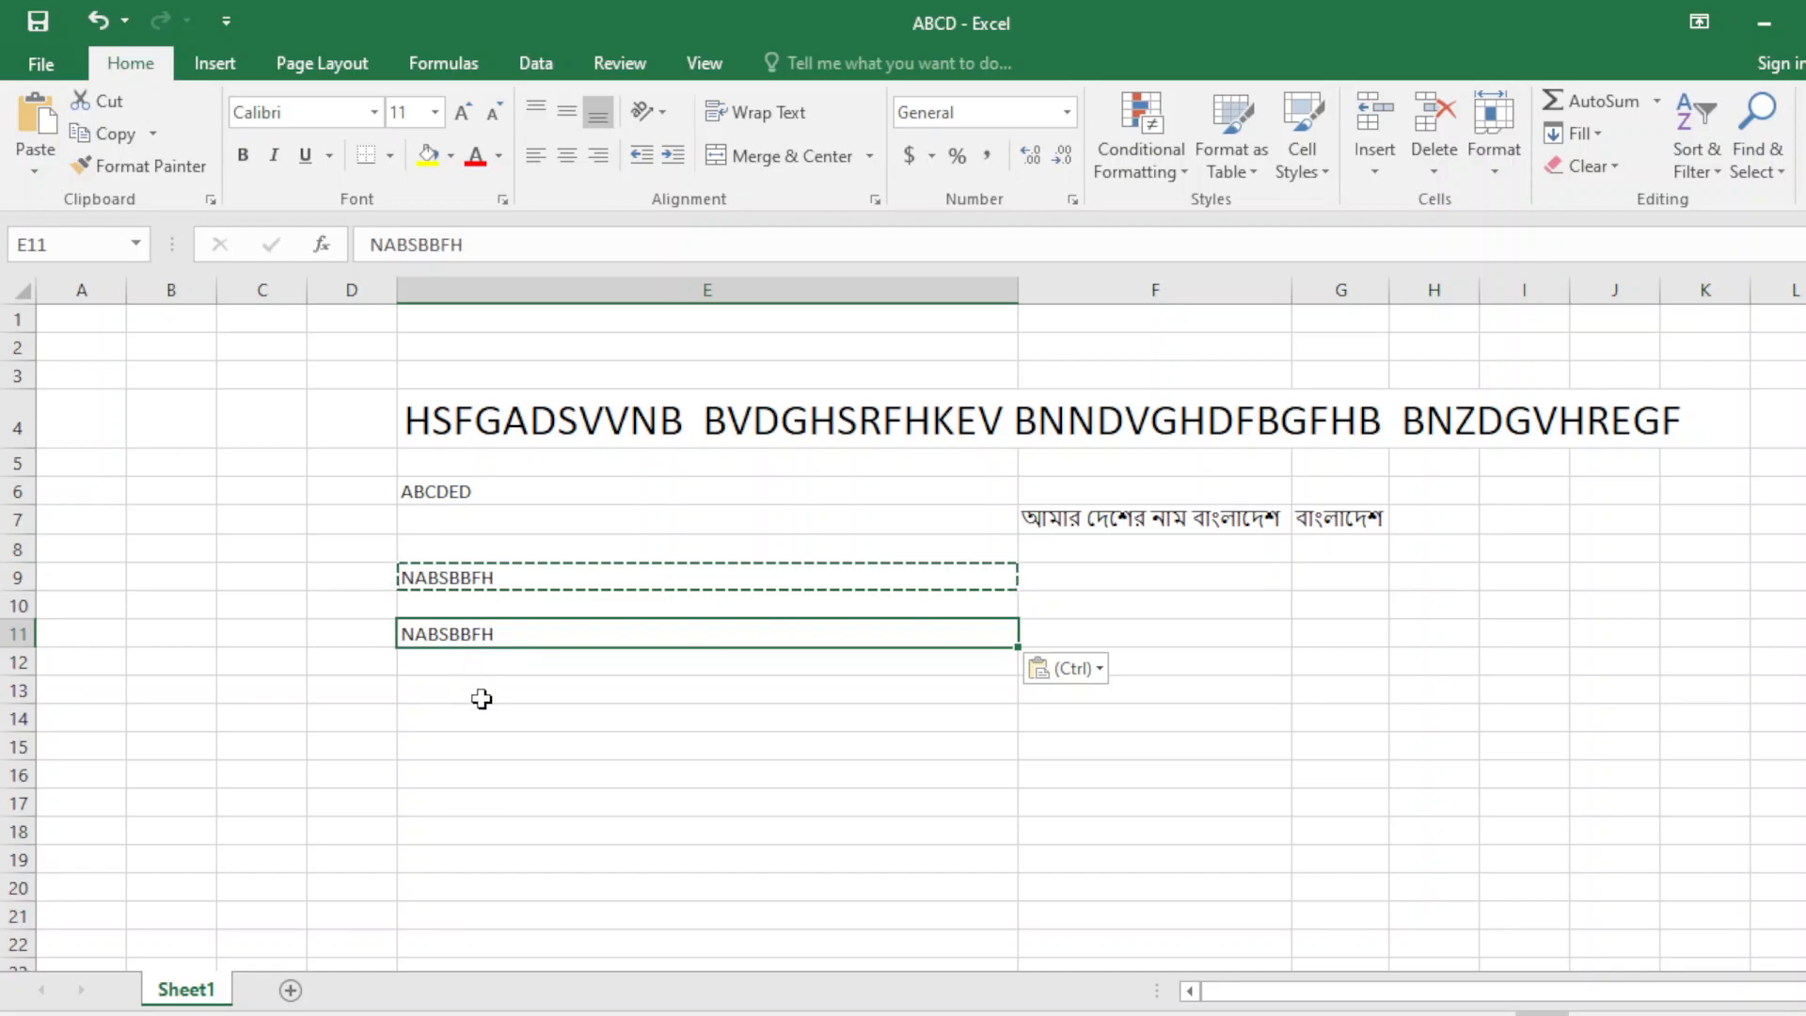
{"action": "left_click_drag", "start_coordinate": [481, 698], "coordinate": [743, 899]}
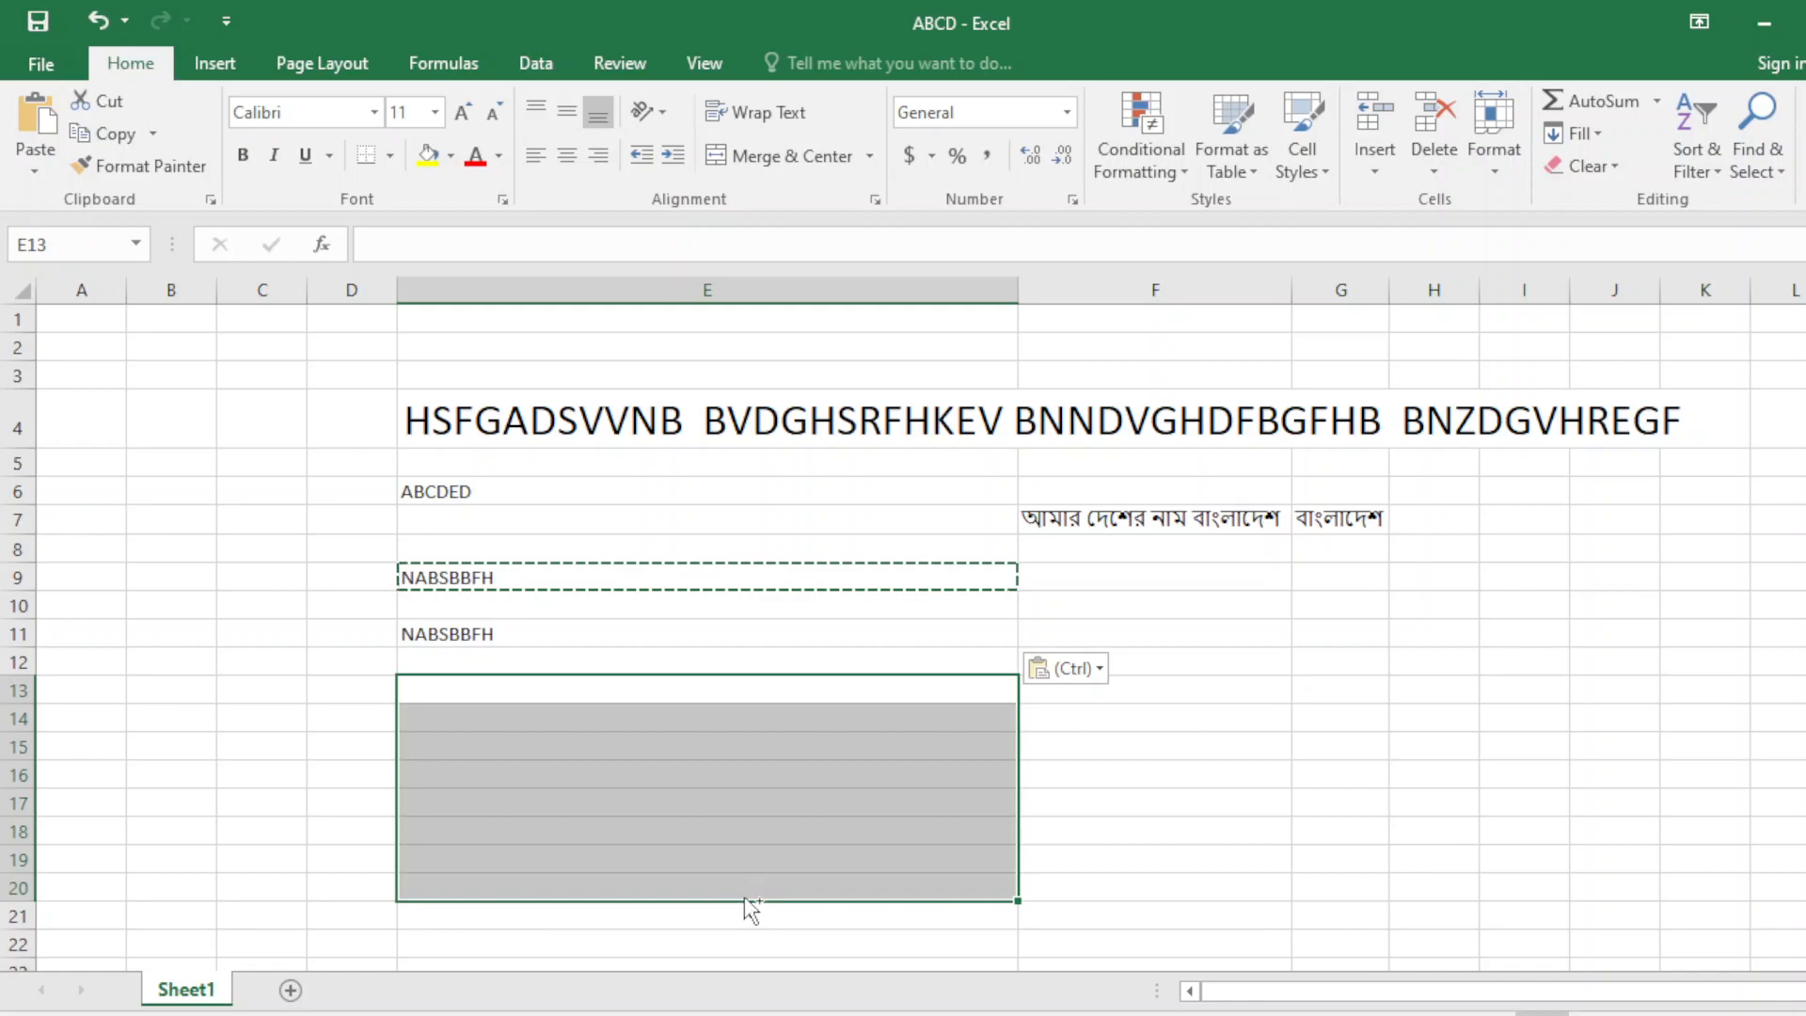
{"action": "key", "text": "ctrl+v"}
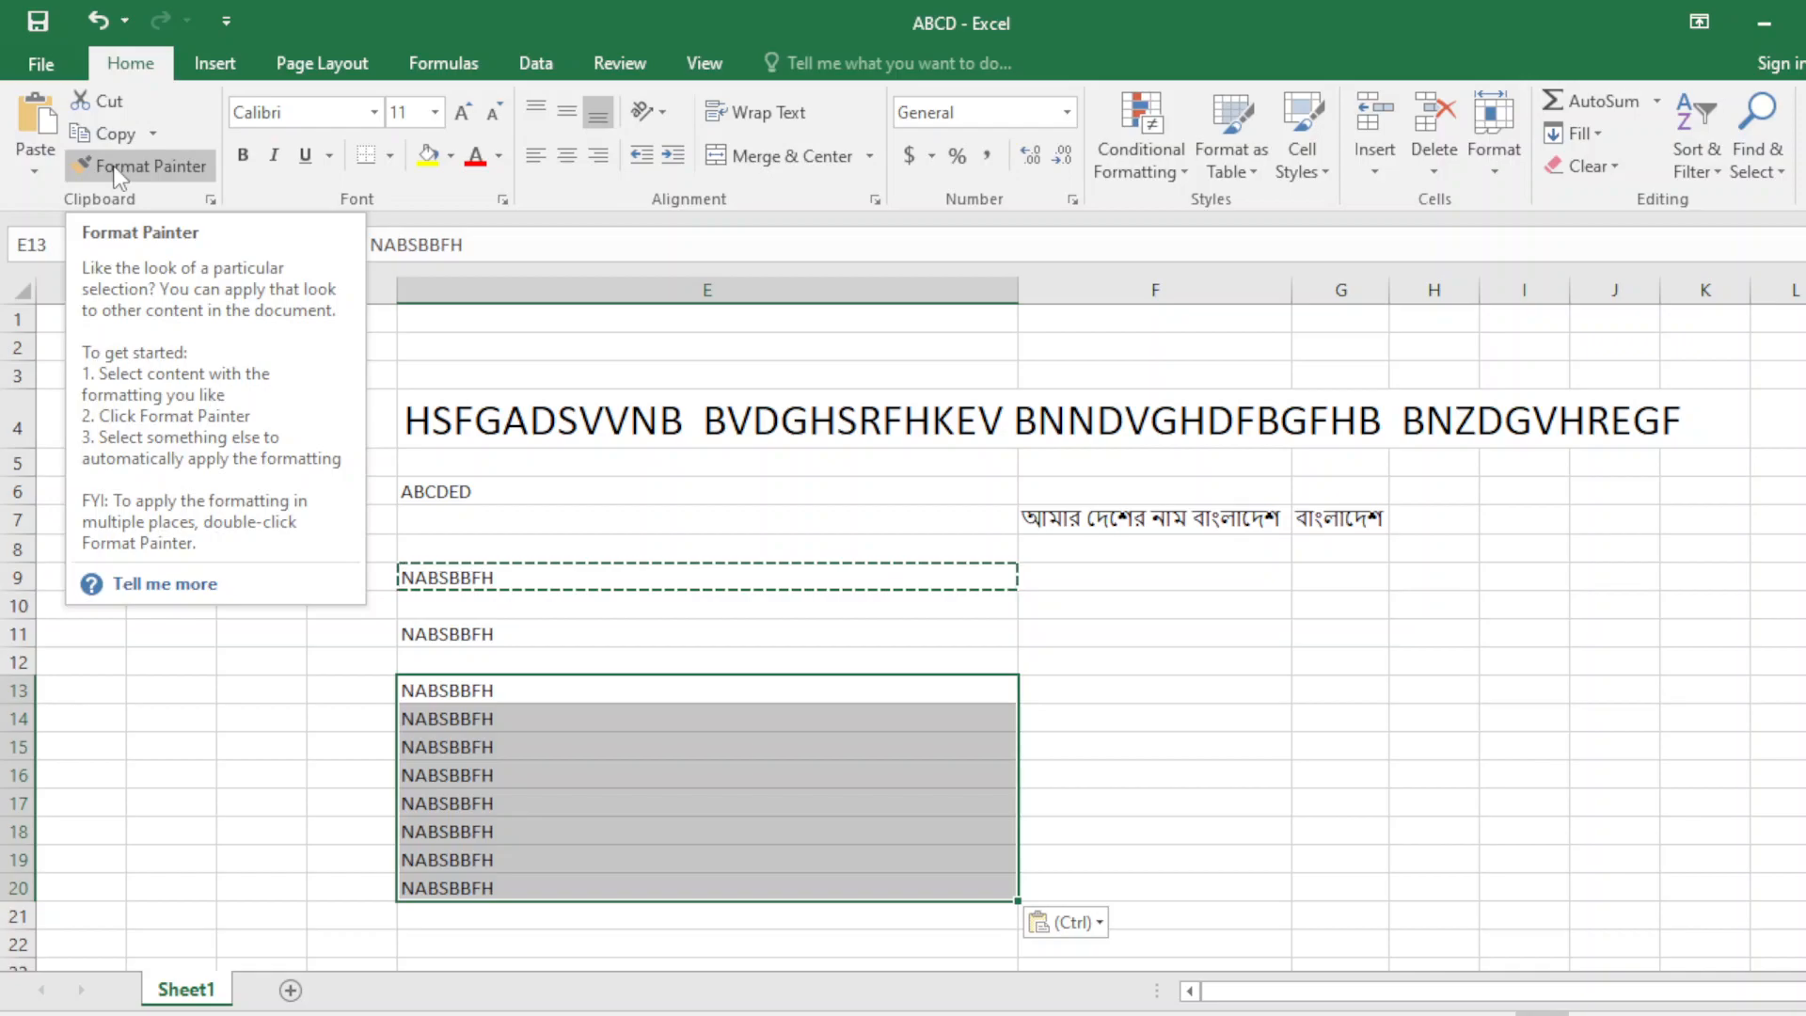
Compare the font size of title cell E4 with cell E13.
{"action": "left_click", "coordinate": [531, 407]}
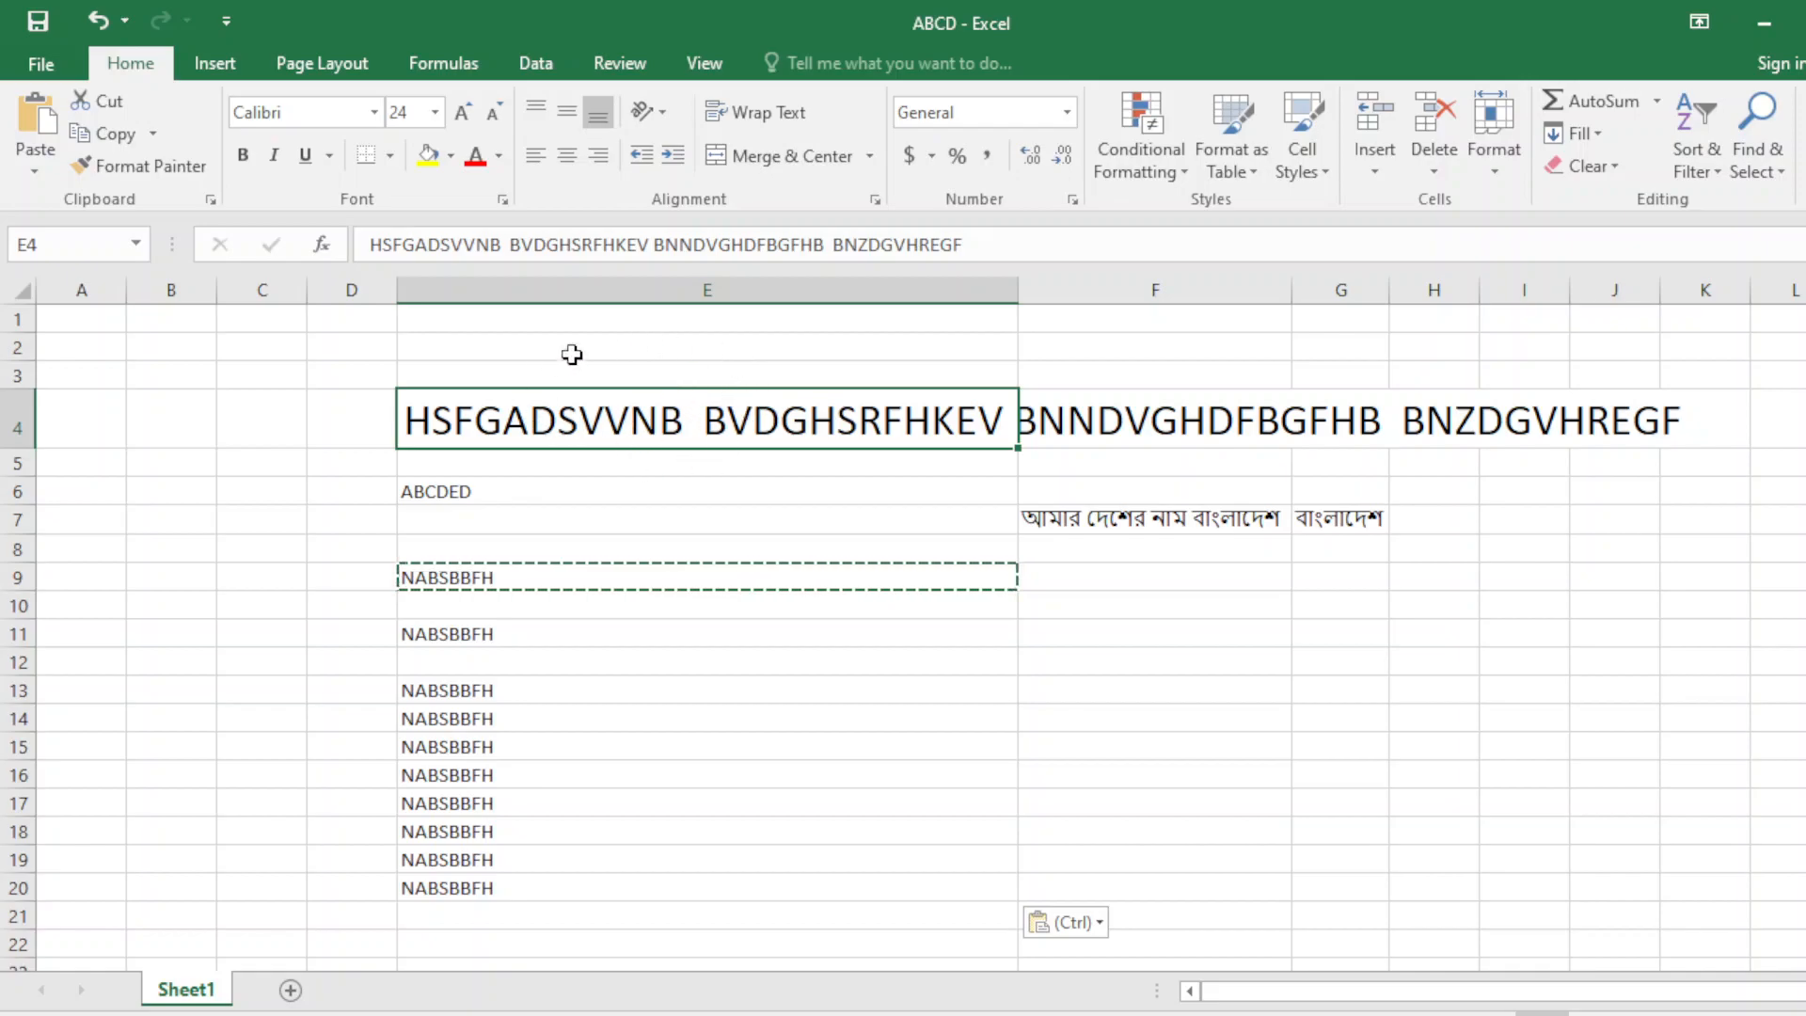
{"action": "left_click", "coordinate": [561, 688]}
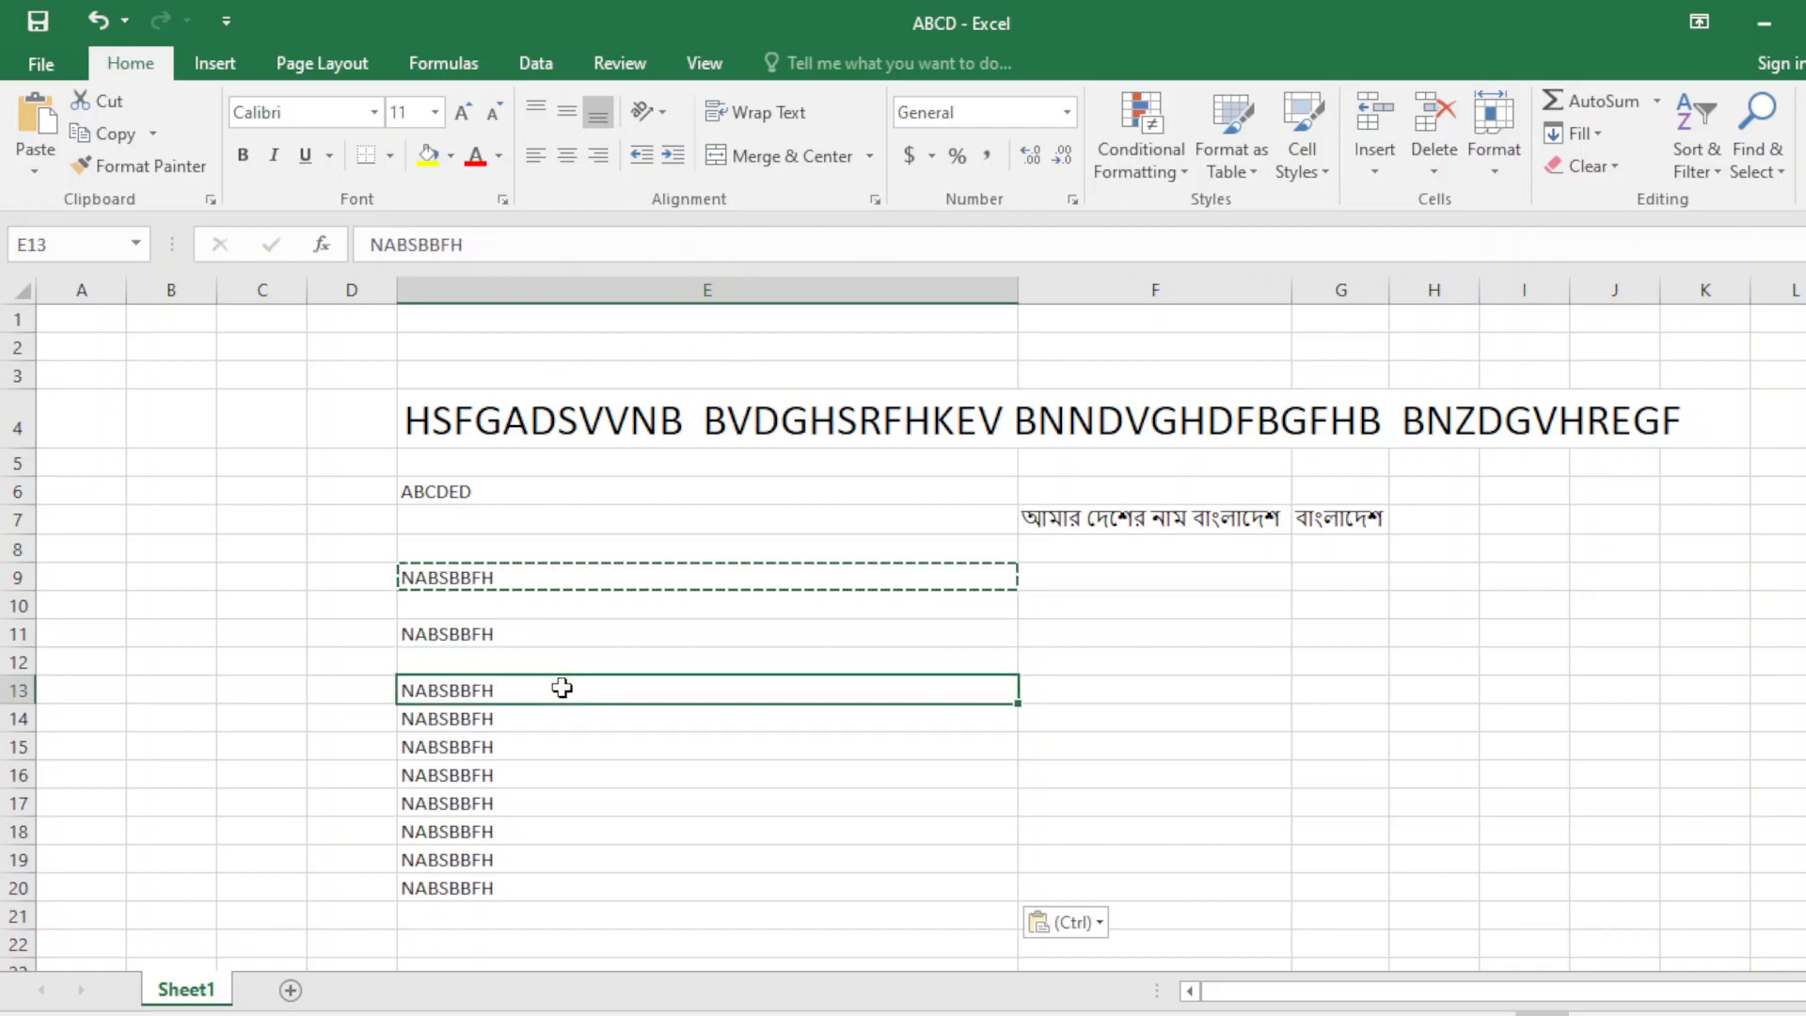
{"action": "left_click", "coordinate": [566, 404]}
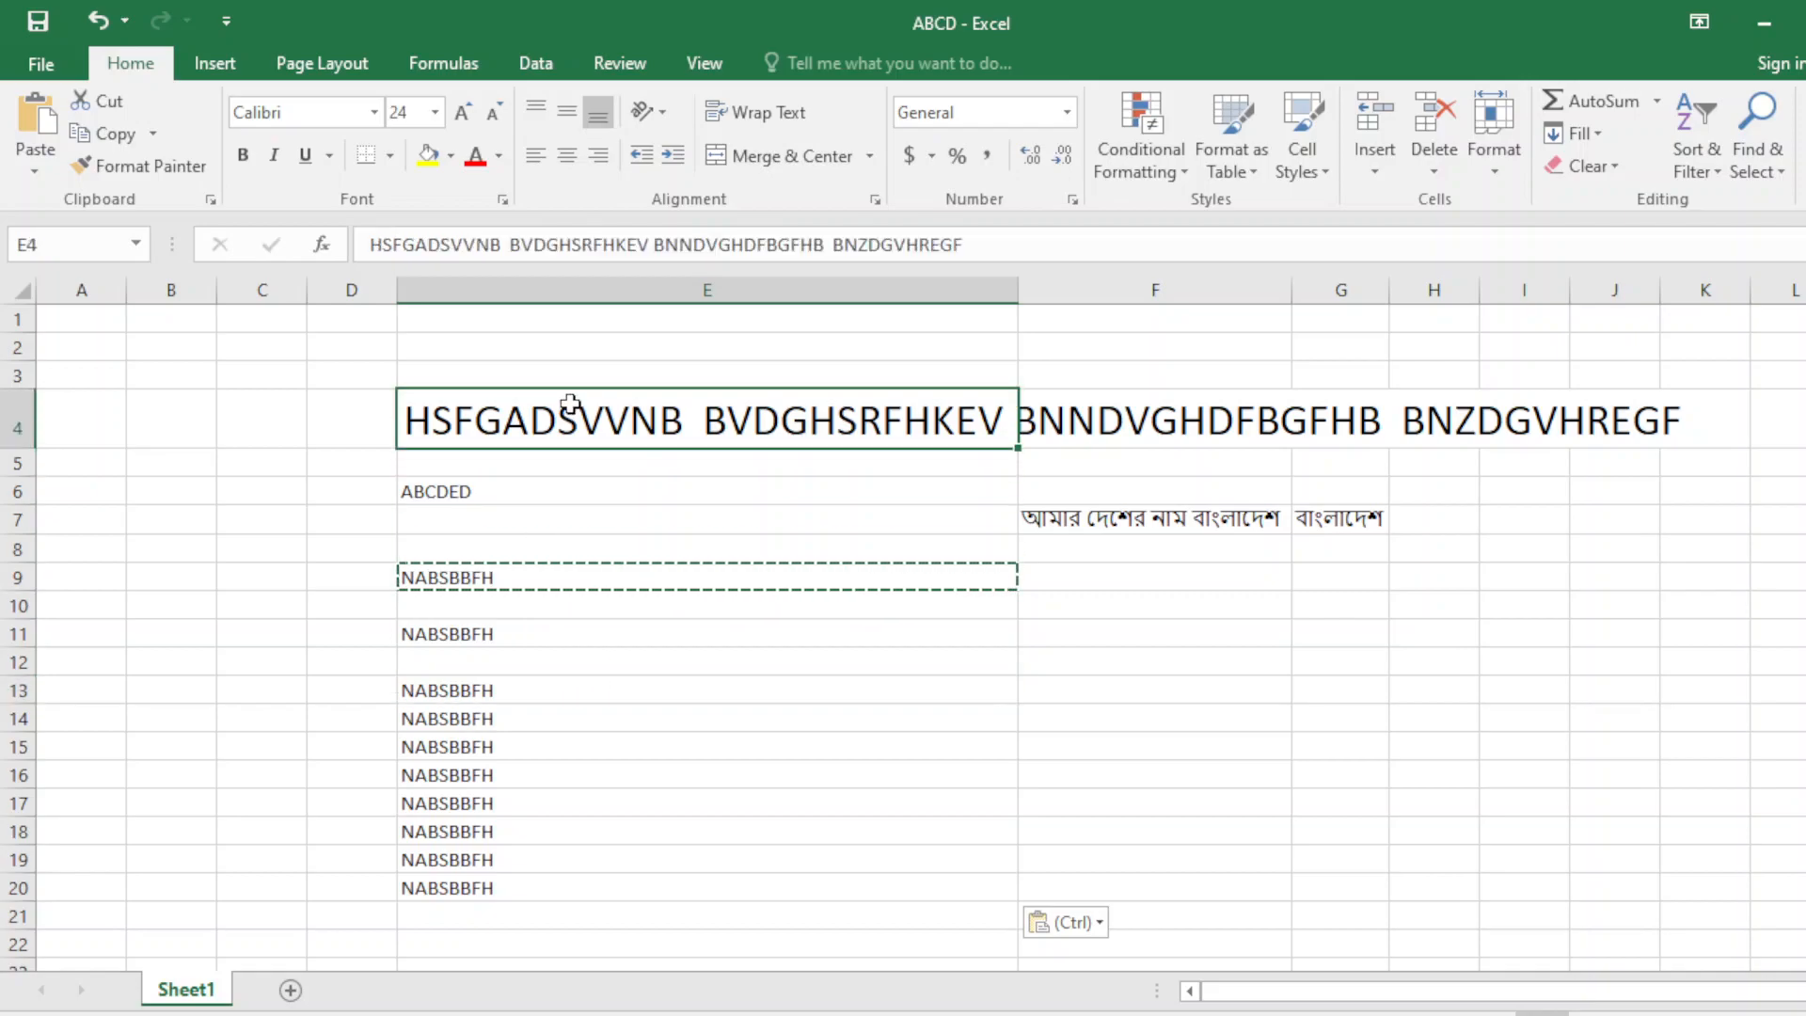
{"action": "left_click", "coordinate": [533, 686]}
{"action": "left_click_drag", "start_coordinate": [533, 684], "coordinate": [544, 451]}
Pick up title cell E4's 24-point formatting with Format Painter.
{"action": "left_click", "coordinate": [544, 448]}
{"action": "left_click", "coordinate": [552, 457]}
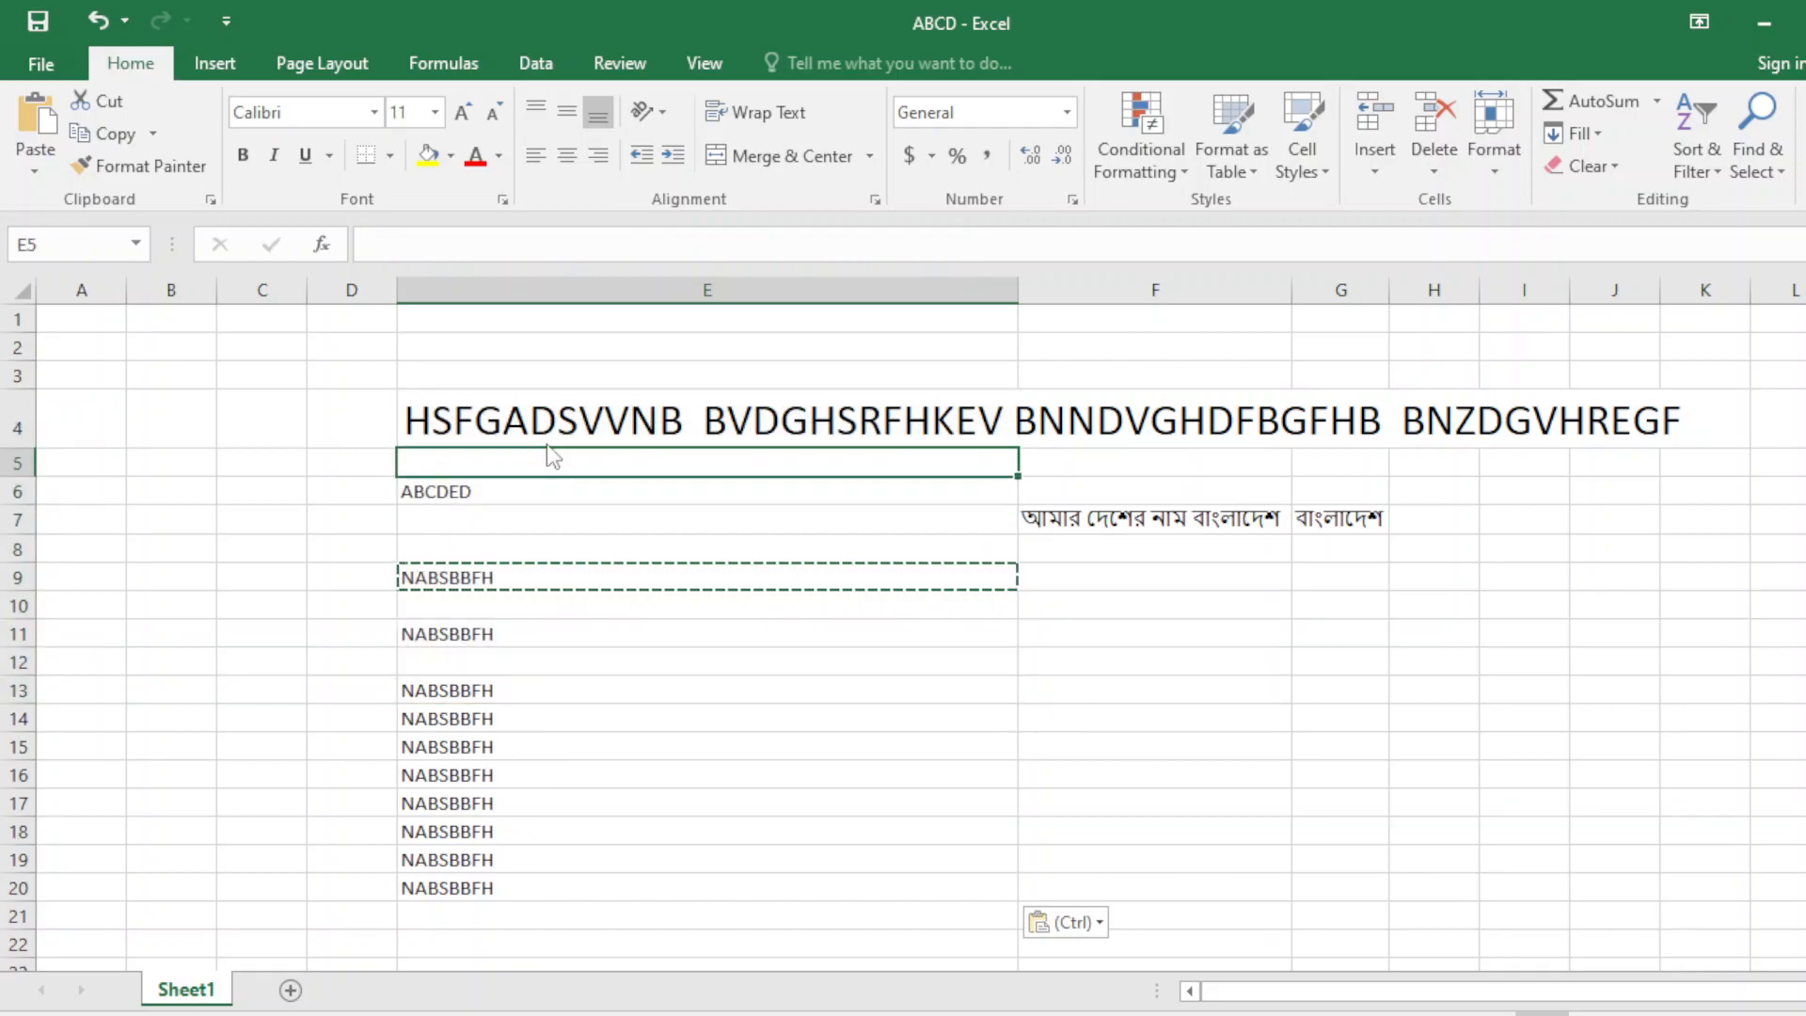
{"action": "double_click", "coordinate": [558, 420]}
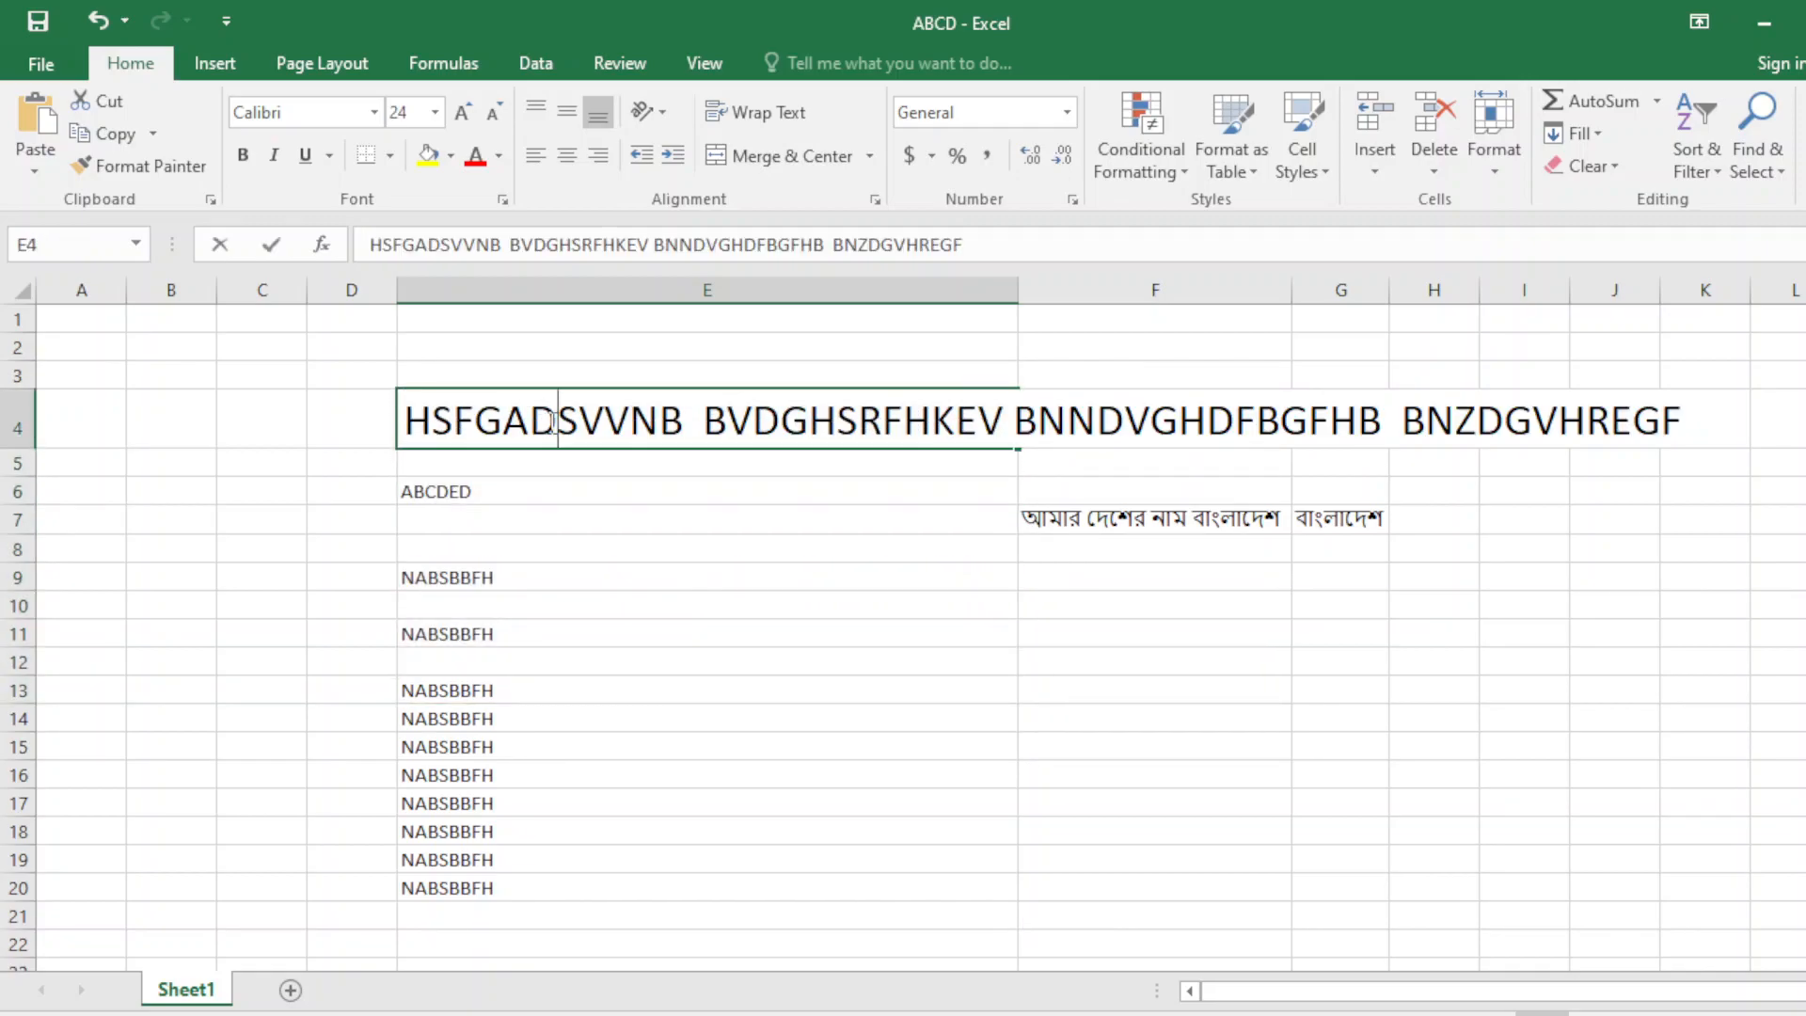
{"action": "left_click", "coordinate": [372, 422]}
{"action": "left_click", "coordinate": [461, 436]}
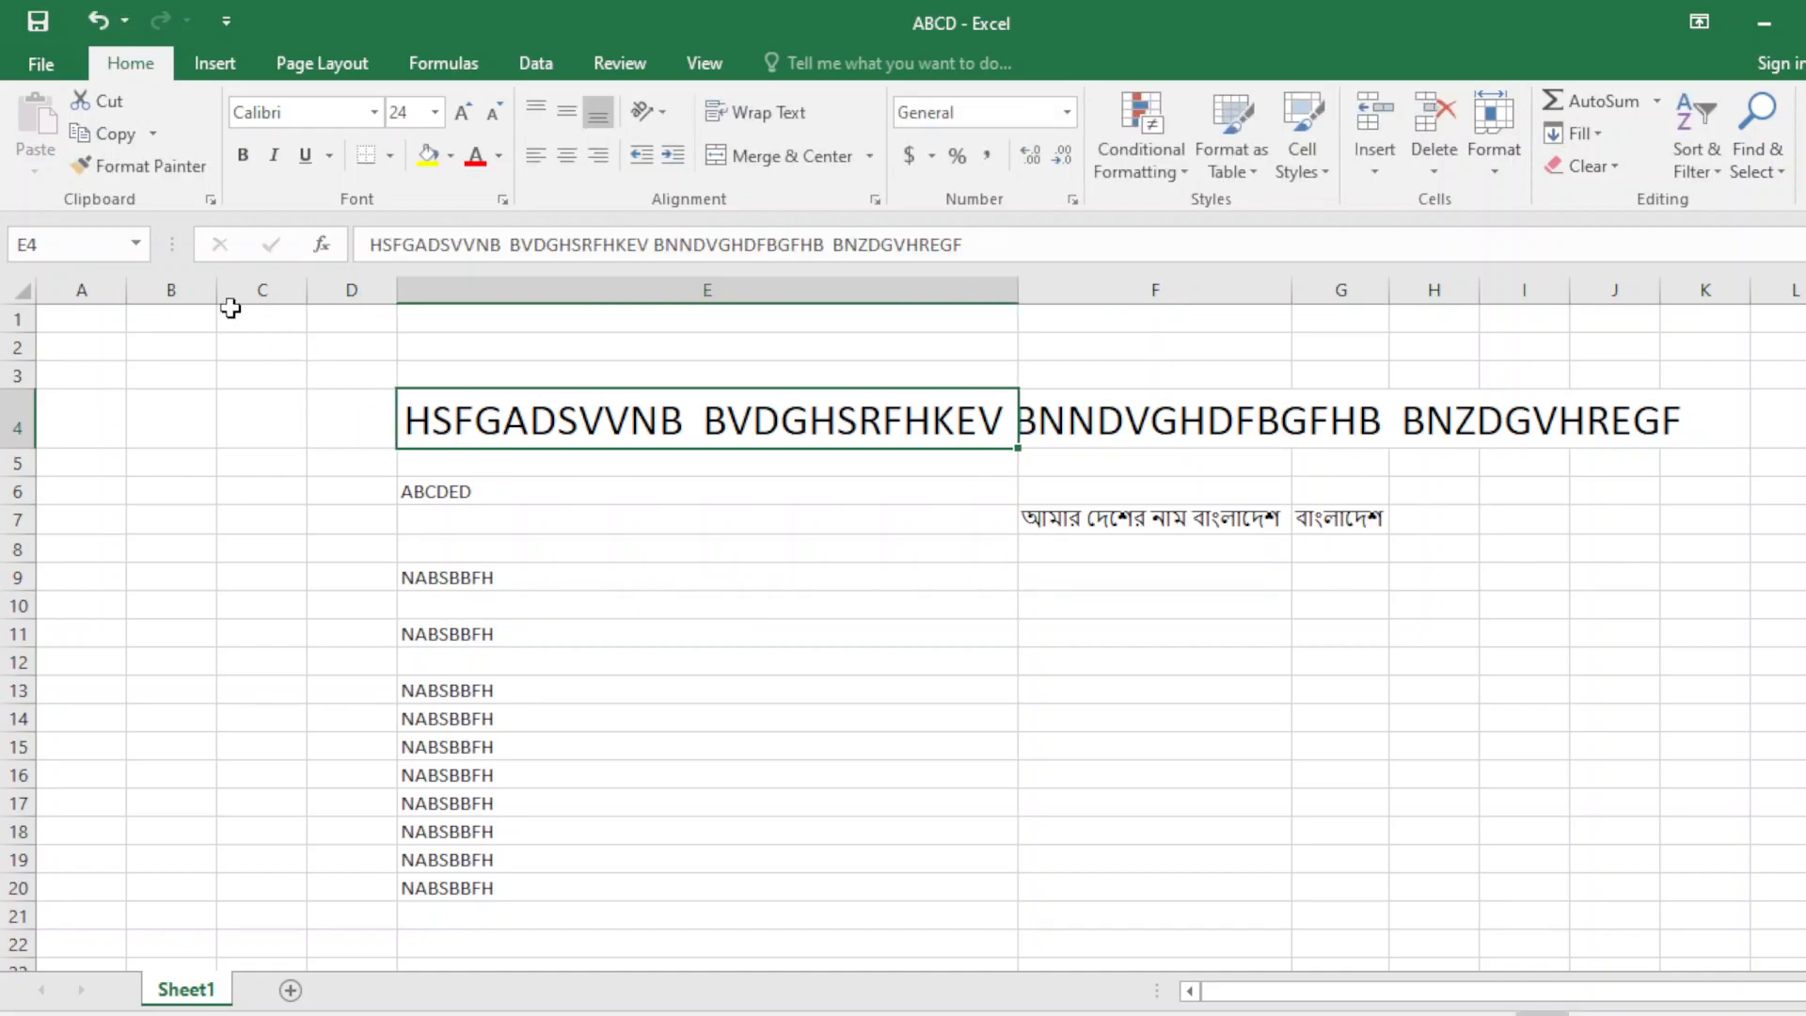
{"action": "left_click", "coordinate": [141, 167]}
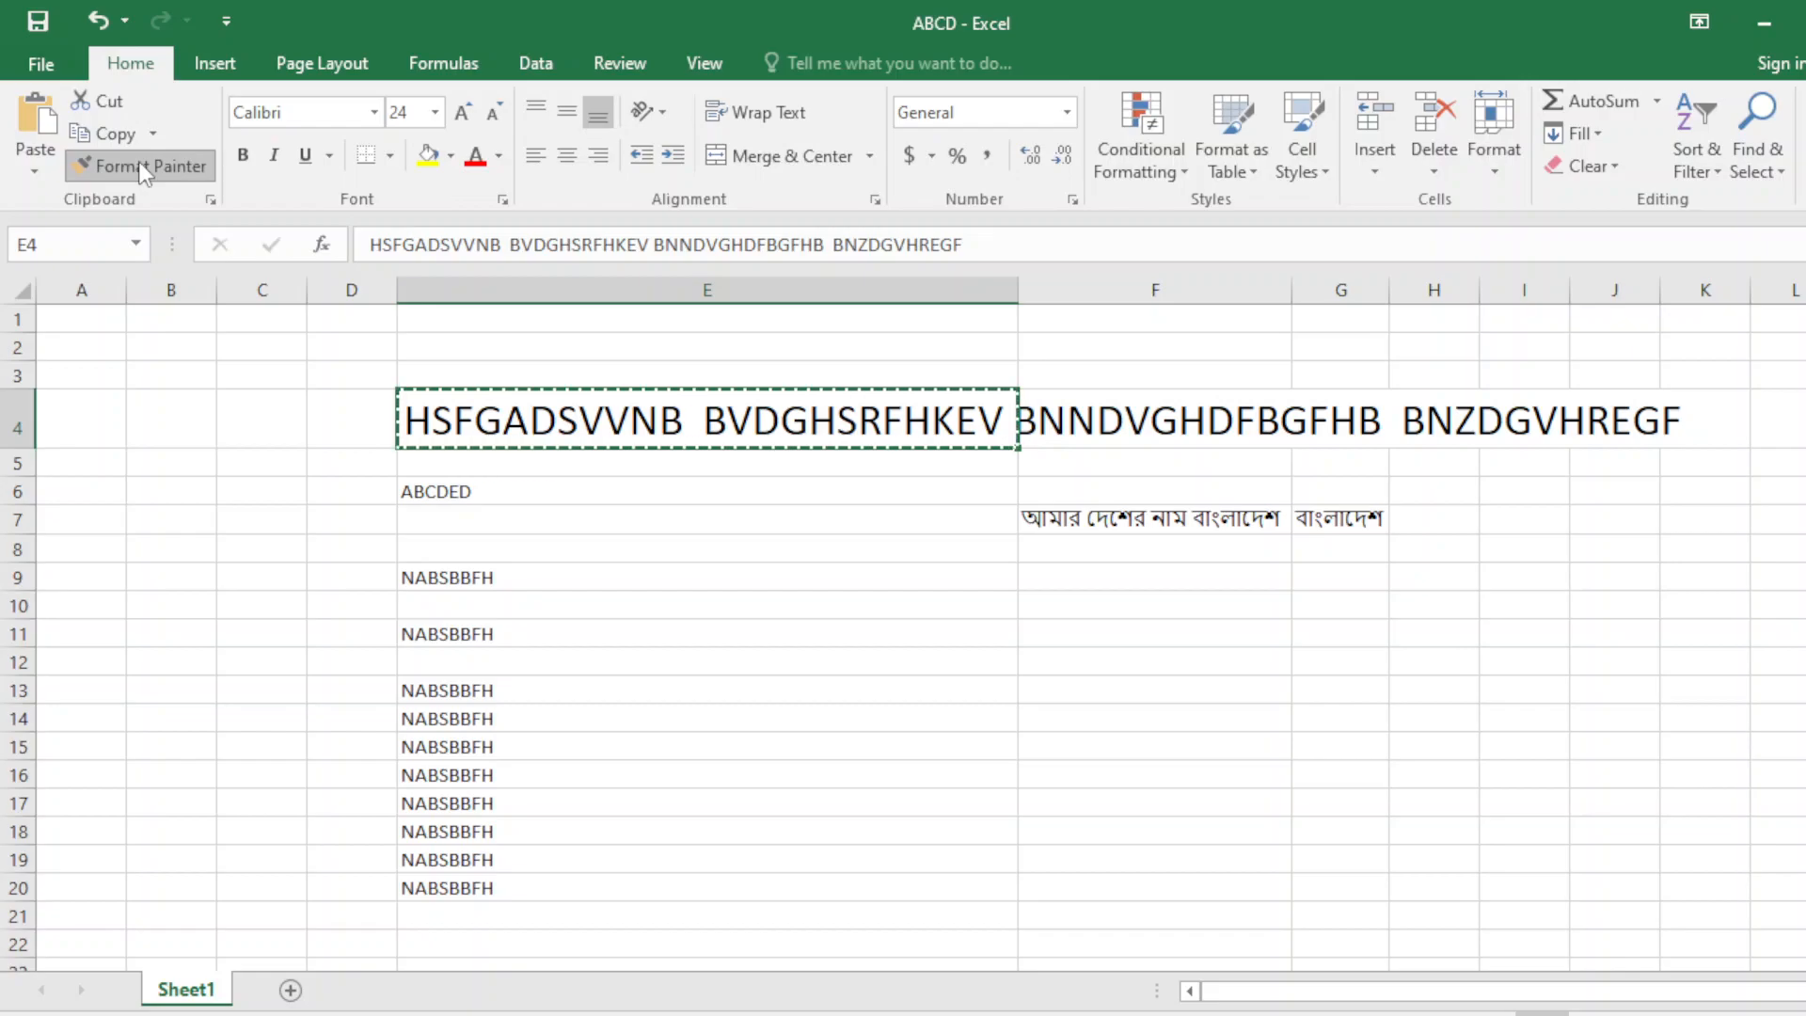
Paint E4's 24-point formatting onto E9, then from E9 onto E11.
{"action": "left_click", "coordinate": [554, 575]}
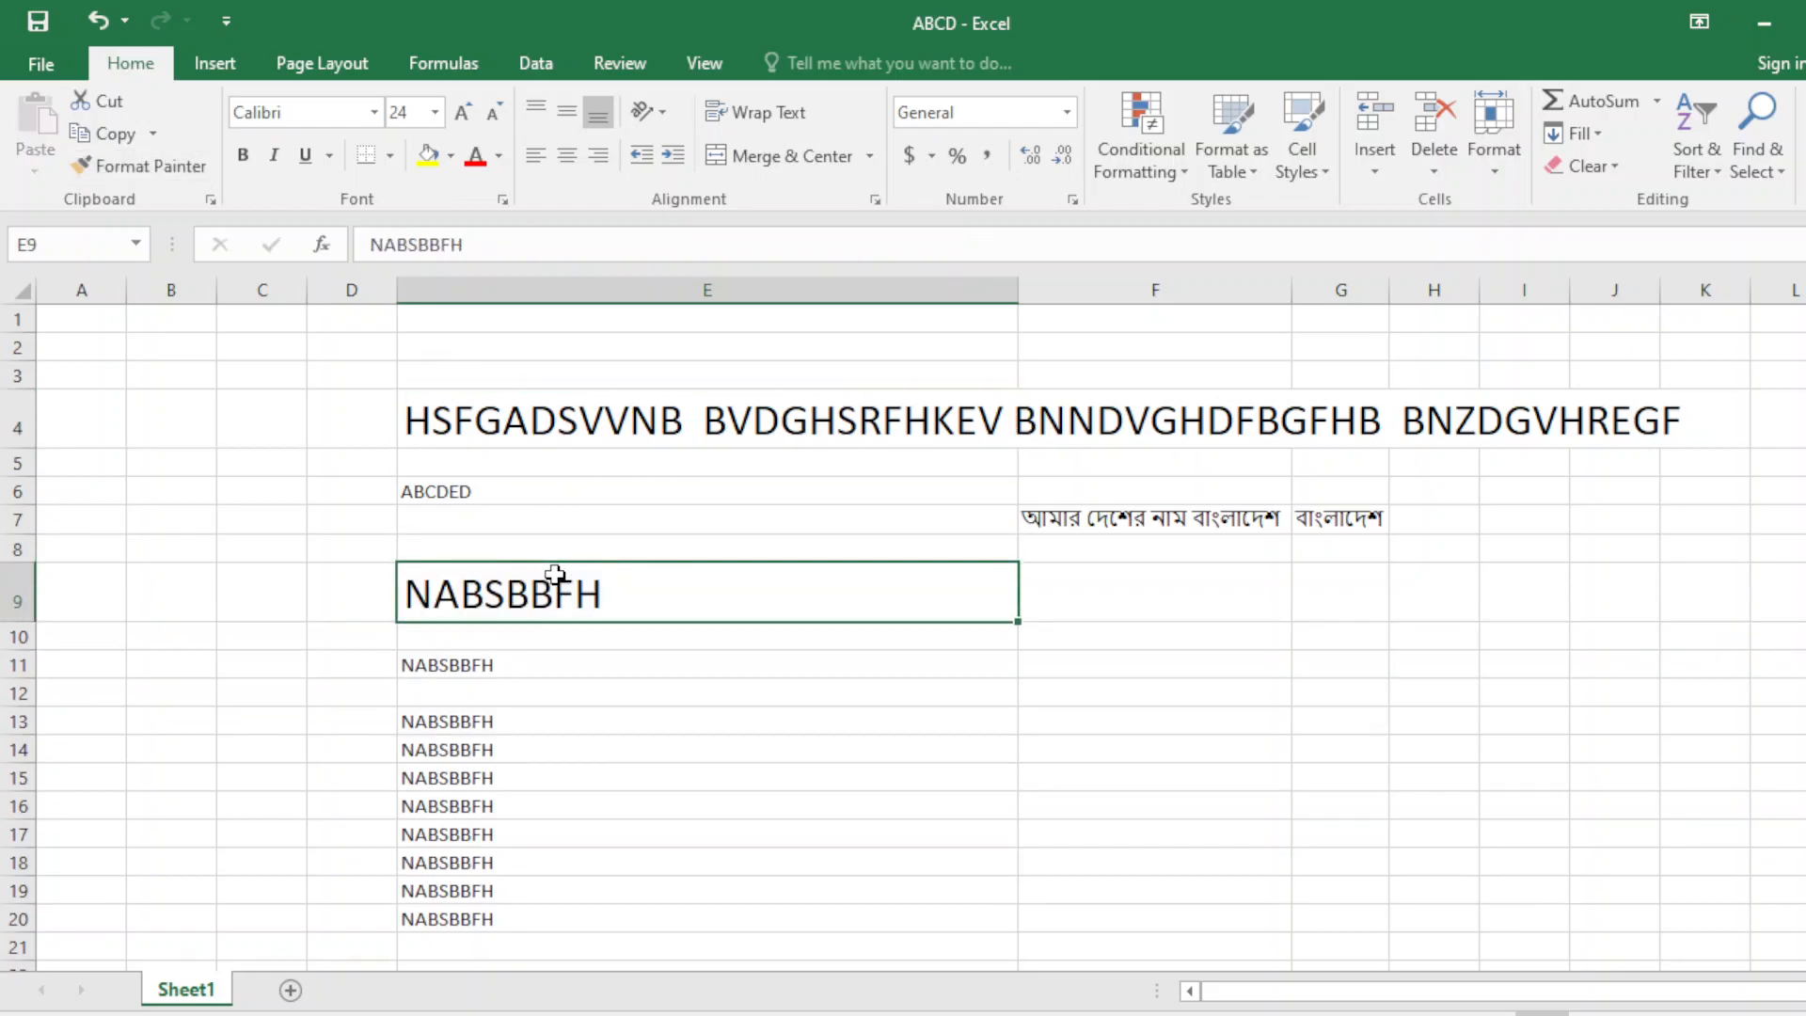
{"action": "left_click", "coordinate": [503, 663]}
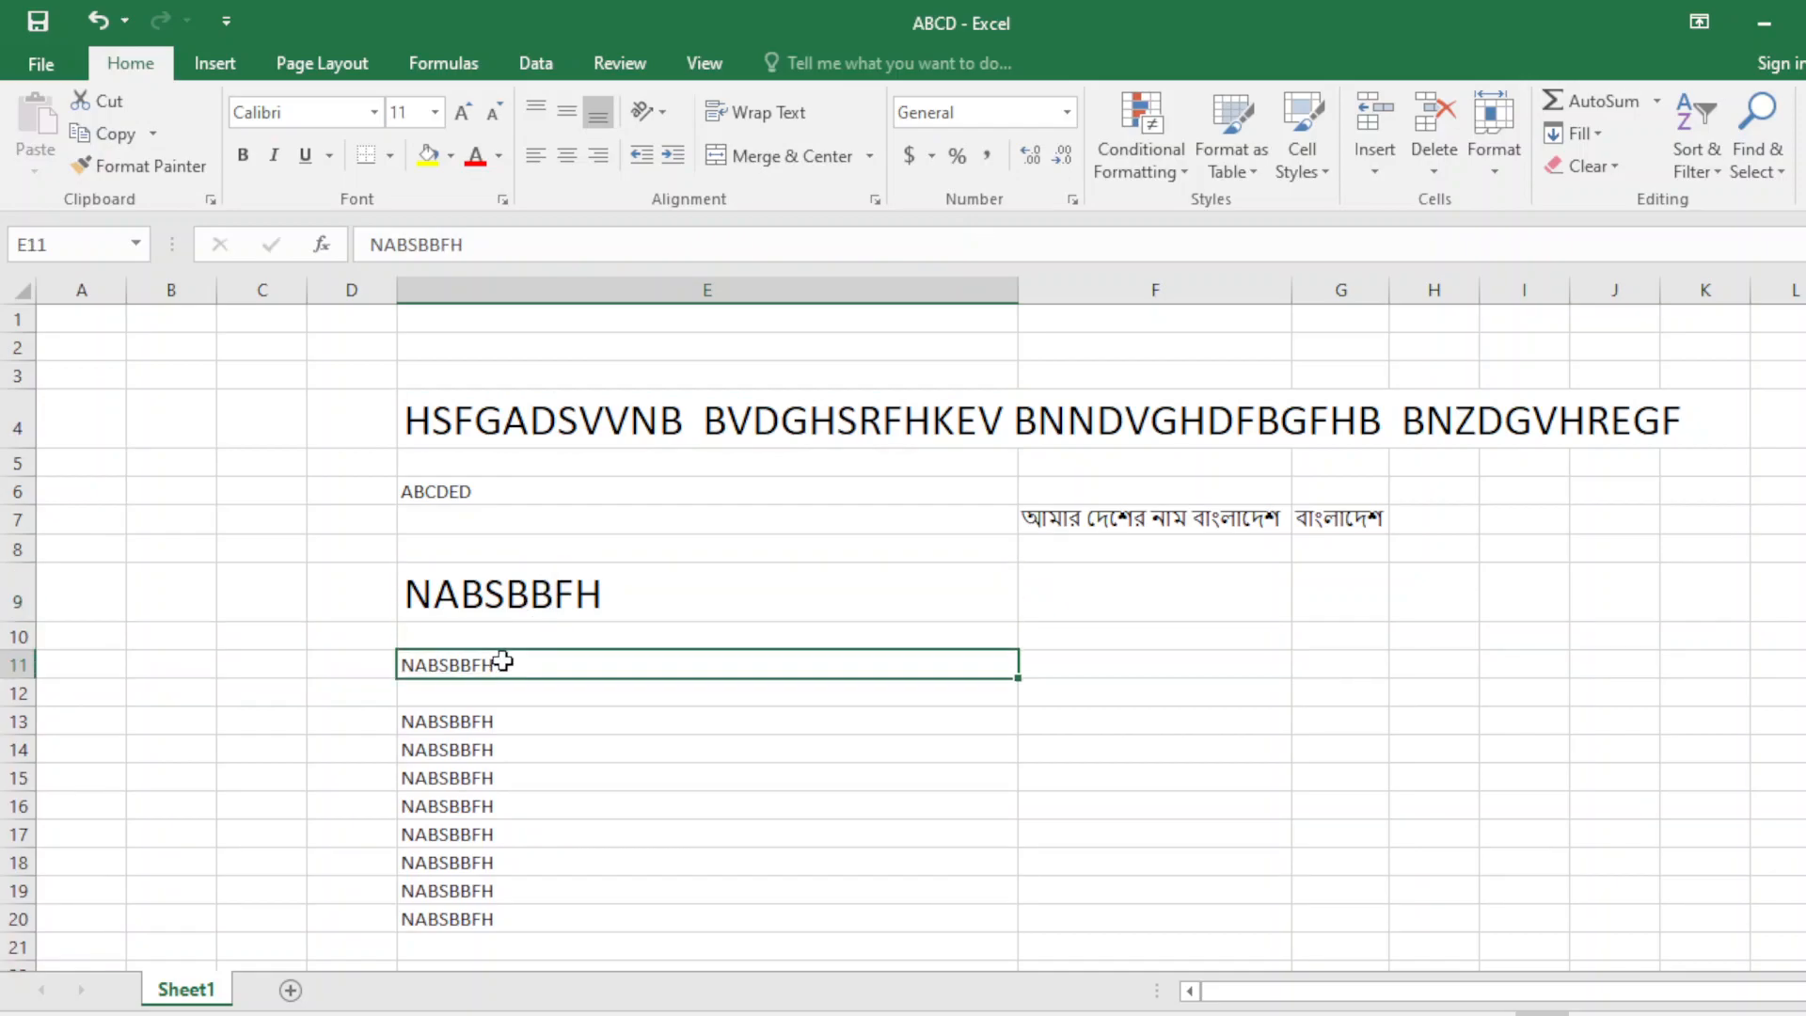
{"action": "left_click", "coordinate": [543, 594]}
{"action": "left_click", "coordinate": [157, 160]}
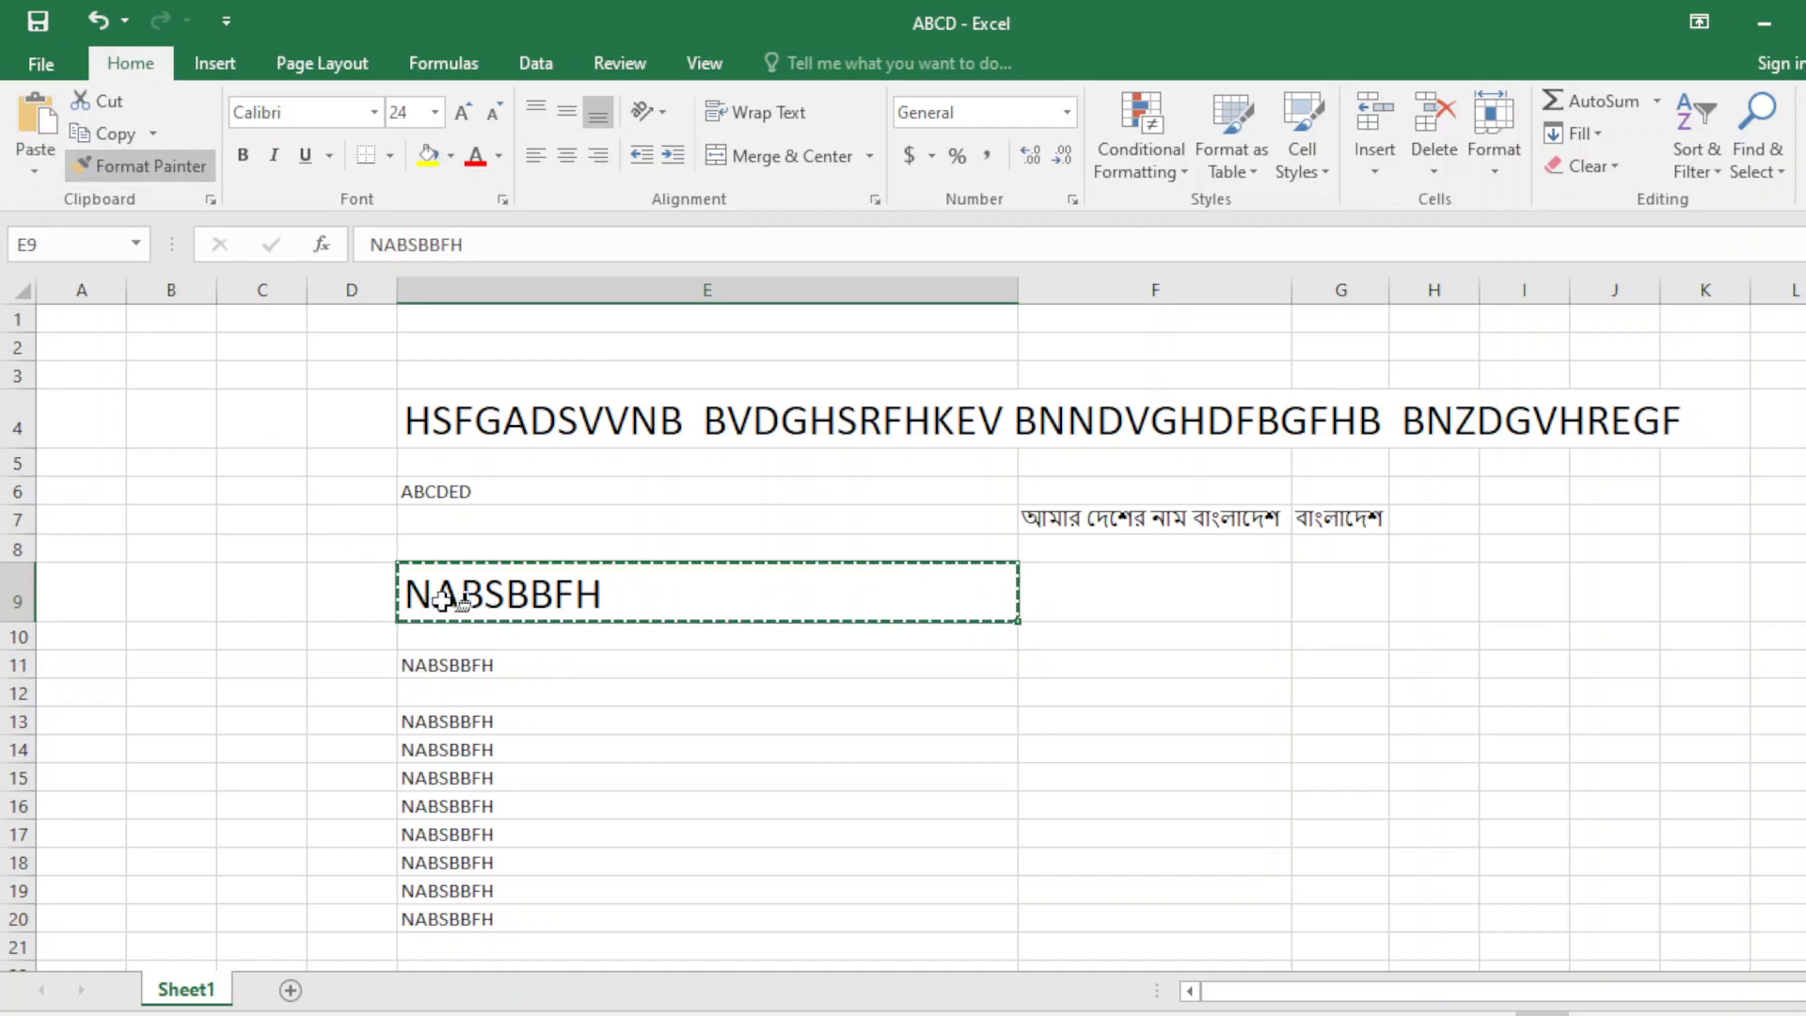
{"action": "left_click", "coordinate": [471, 666]}
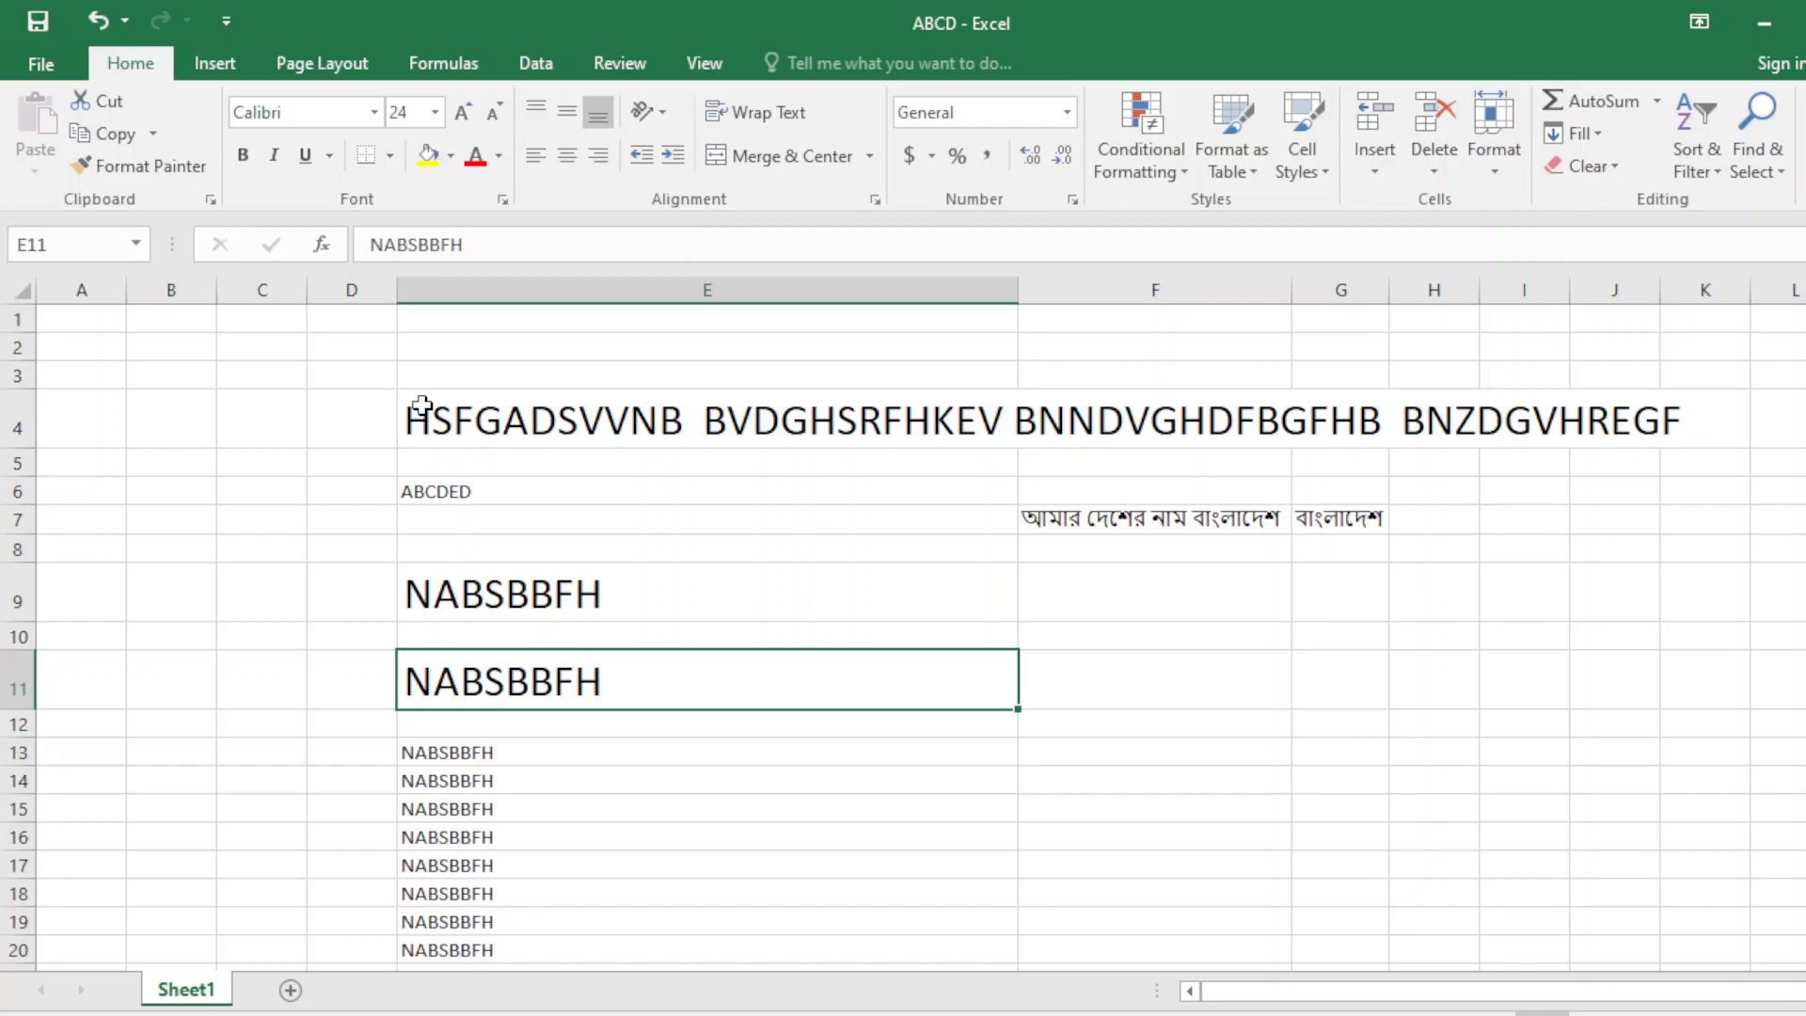
{"action": "left_click", "coordinate": [522, 415]}
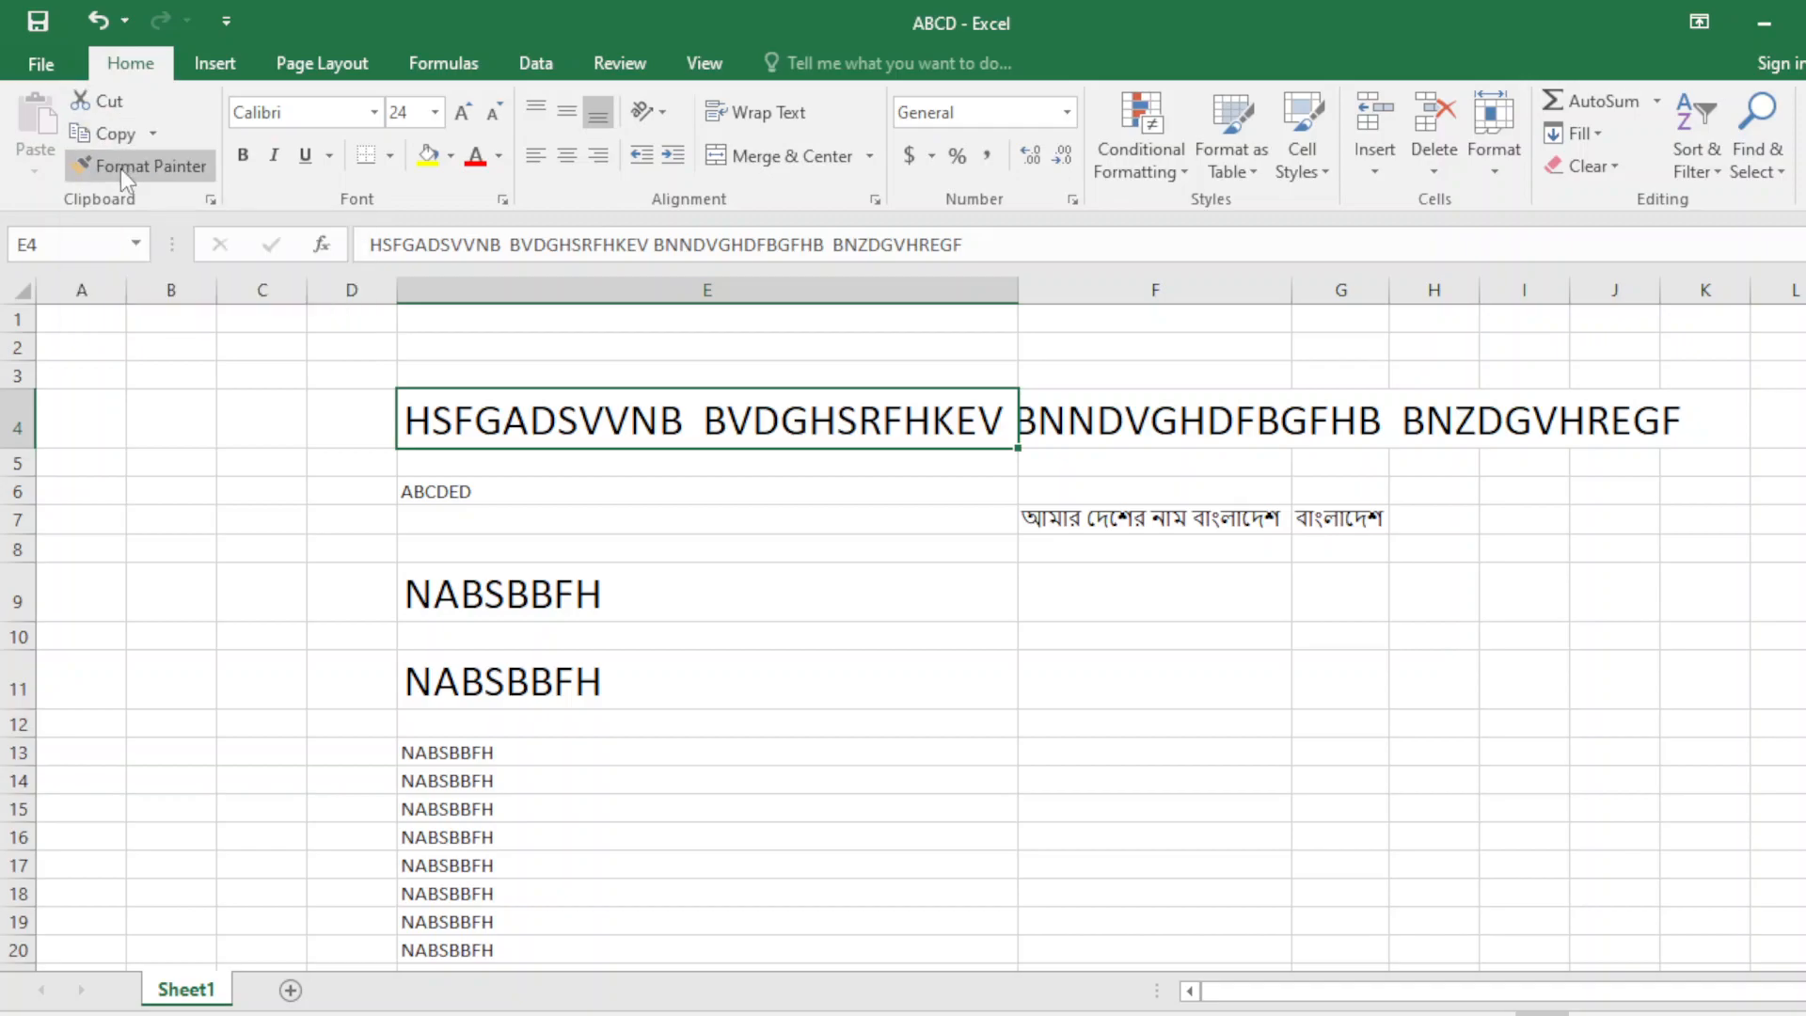
{"action": "left_click", "coordinate": [571, 517]}
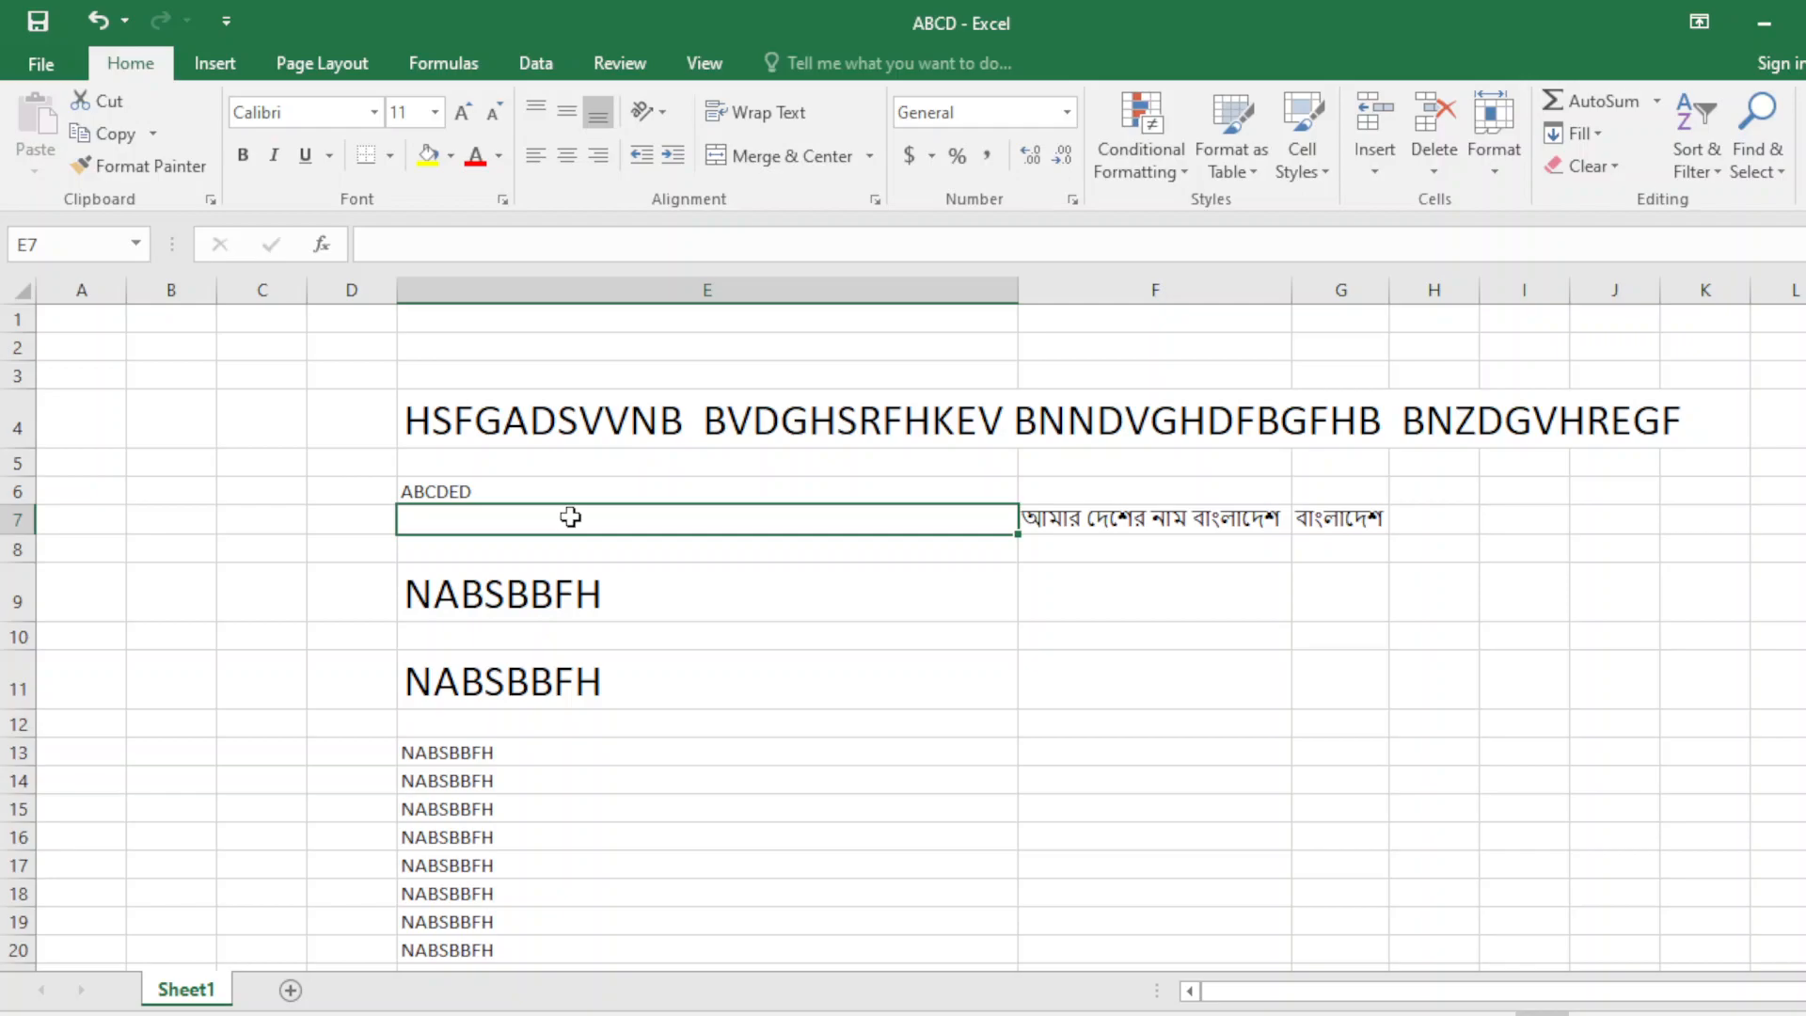
{"action": "key", "text": "ctrl+v"}
{"action": "left_click", "coordinate": [830, 729]}
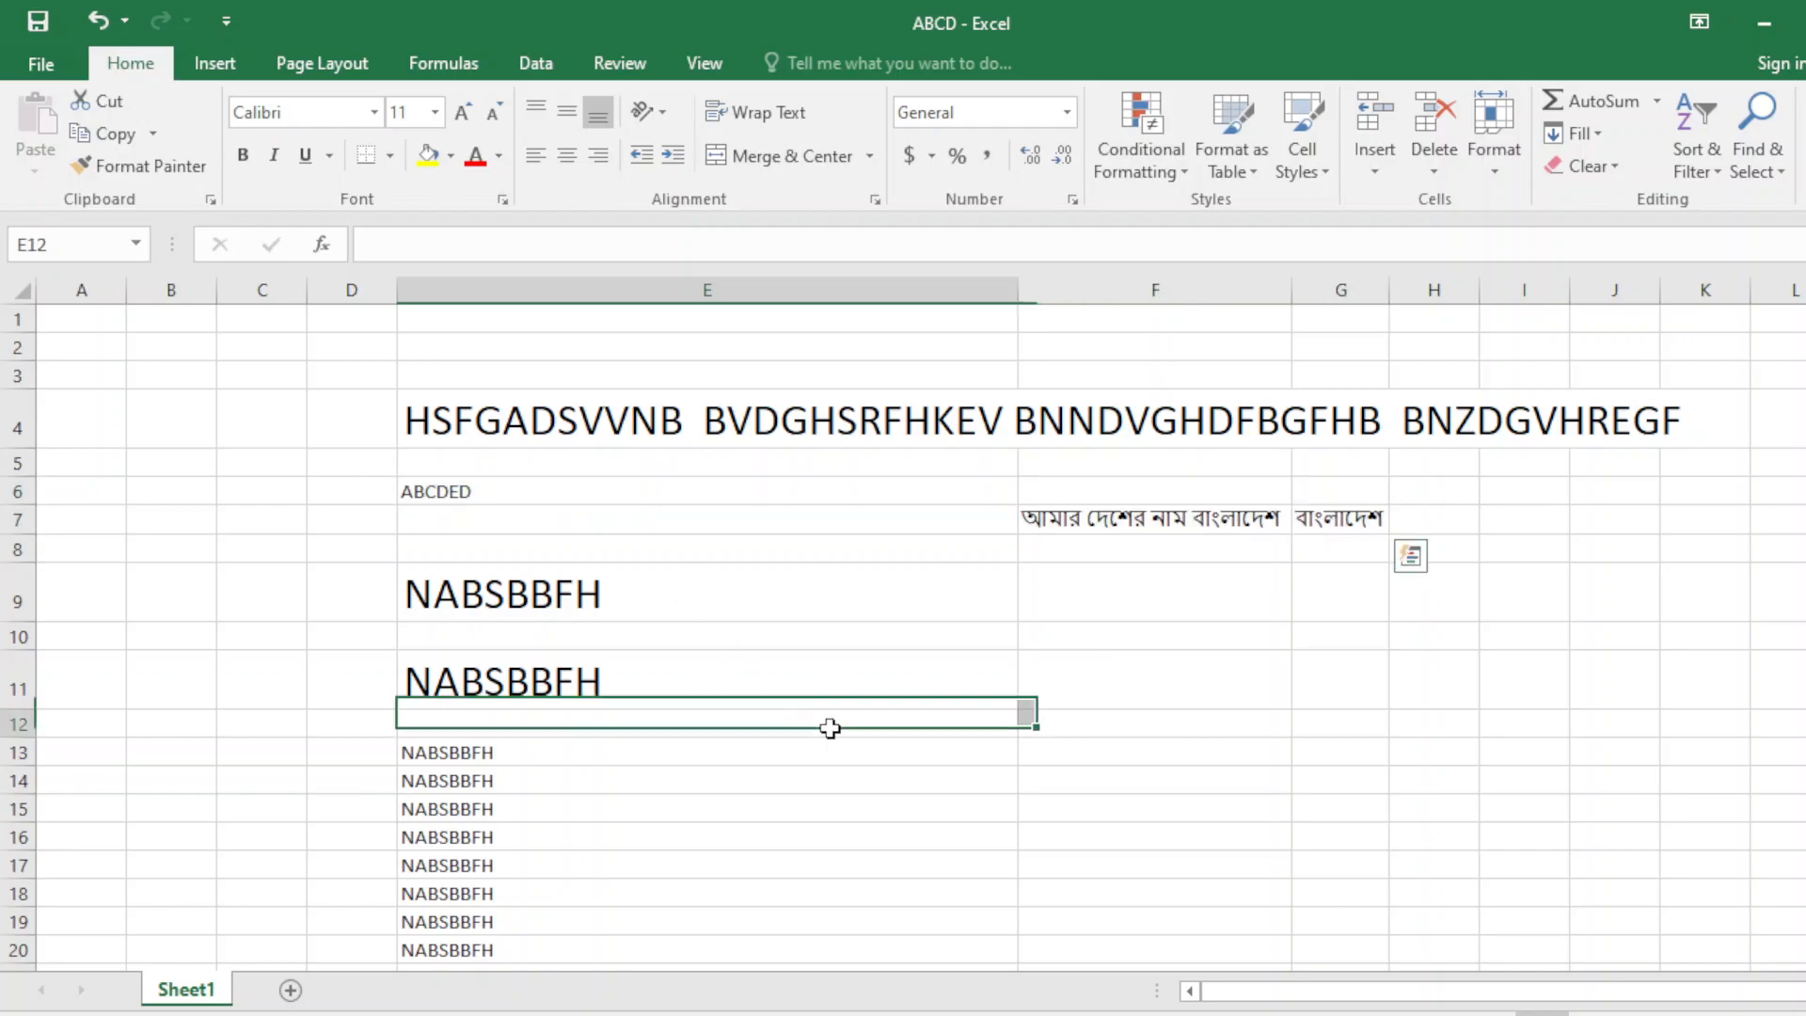
{"action": "left_click", "coordinate": [921, 569]}
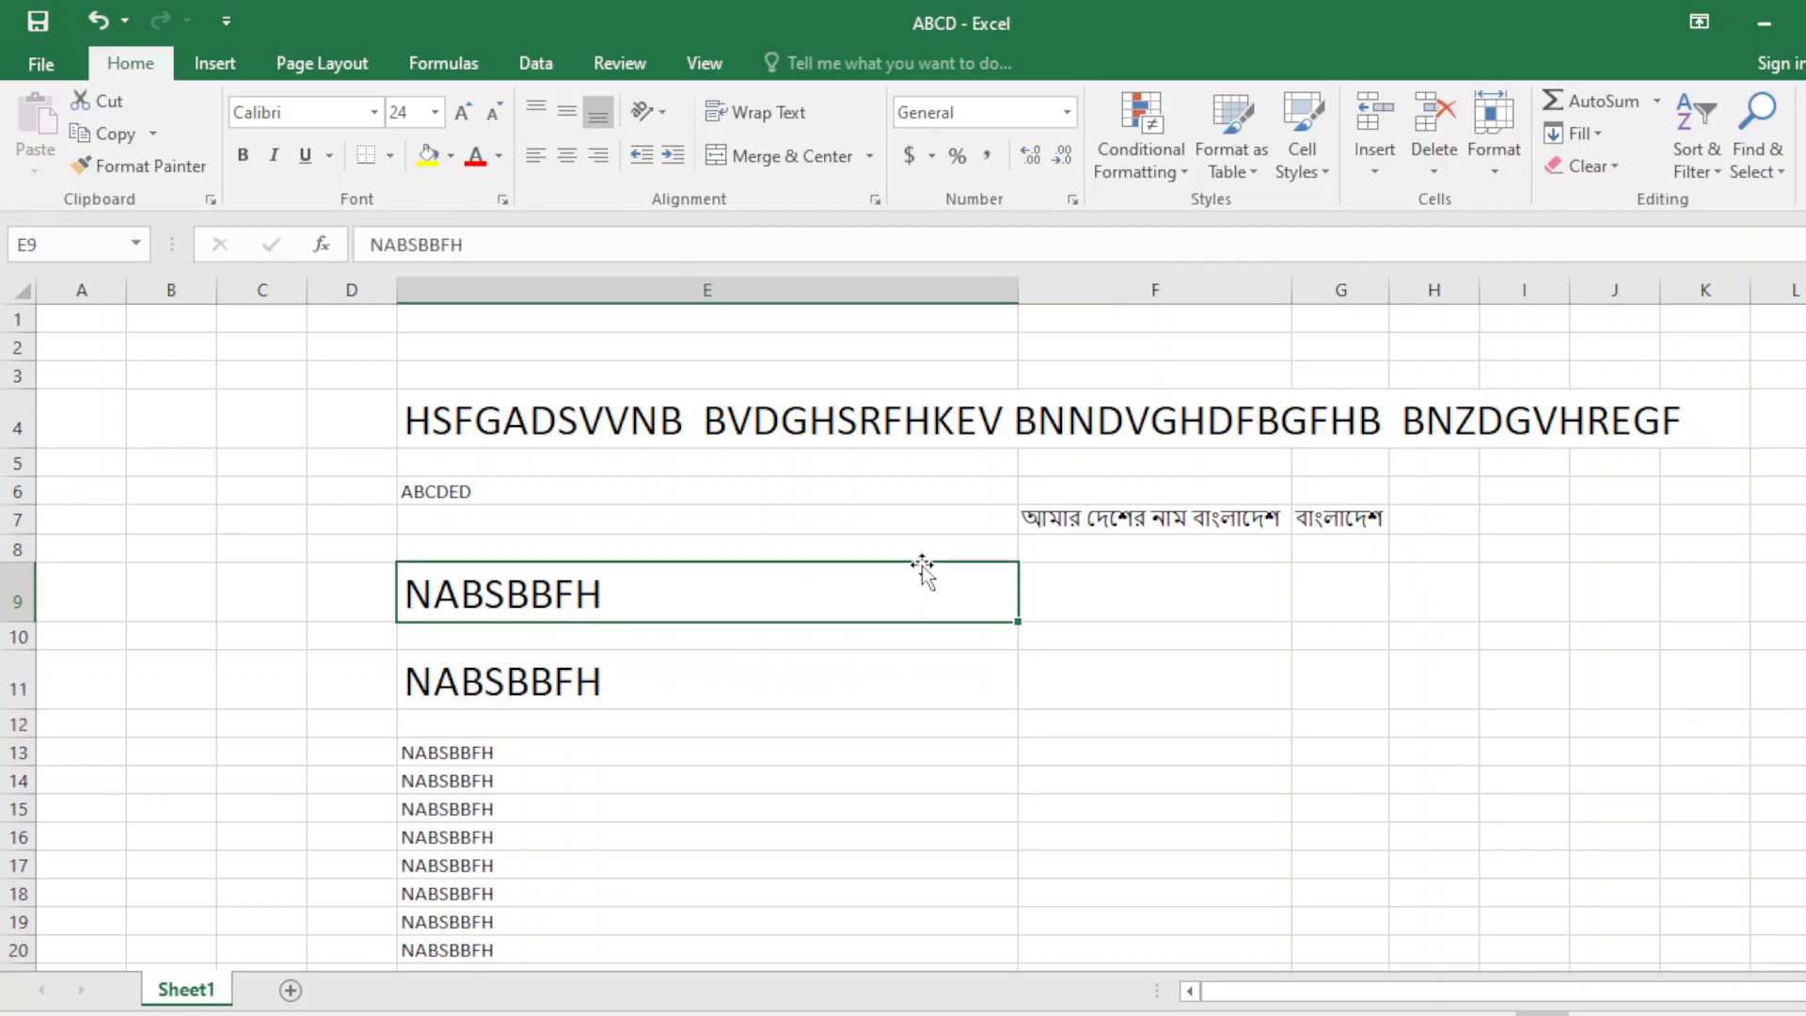
{"action": "left_click", "coordinate": [927, 645]}
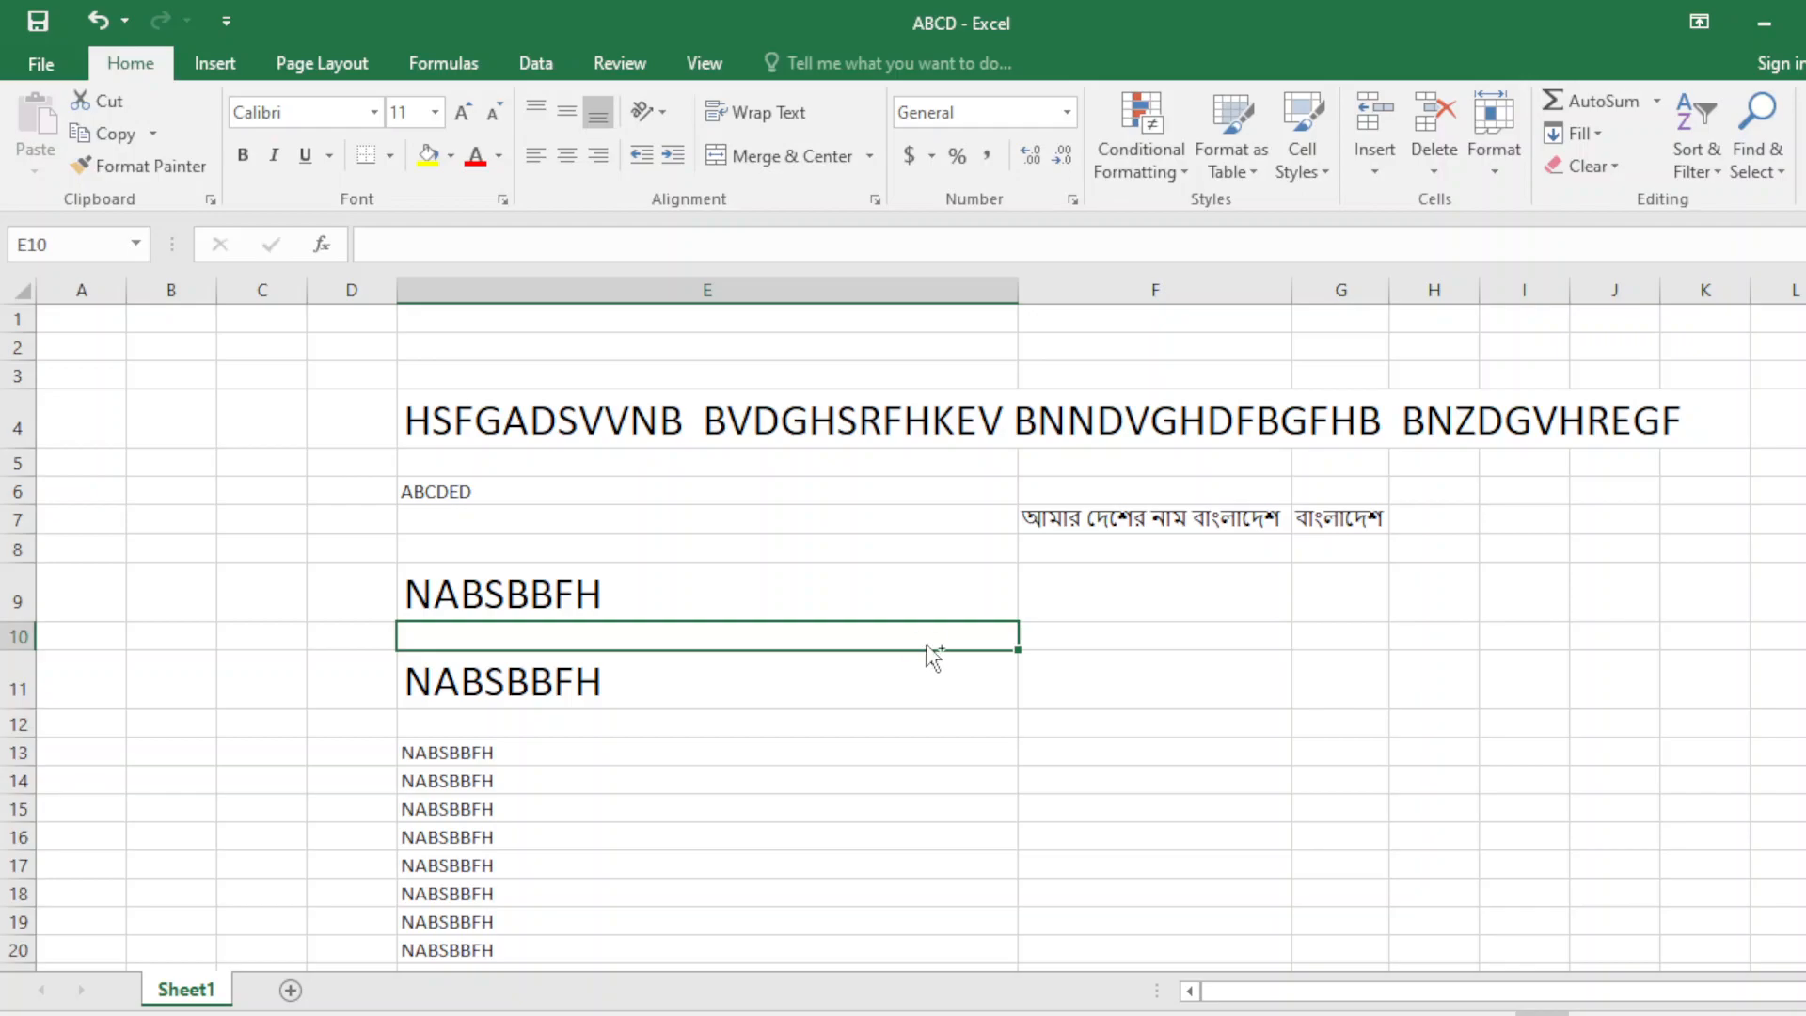
Undo the enlarged 24-point formatting on E9 and E11.
{"action": "key", "text": "ctrl+z"}
{"action": "key", "text": "ctrl+z"}
{"action": "key", "text": "ctrl+z"}
{"action": "key", "text": "ctrl+z"}
{"action": "key", "text": "ctrl+z"}
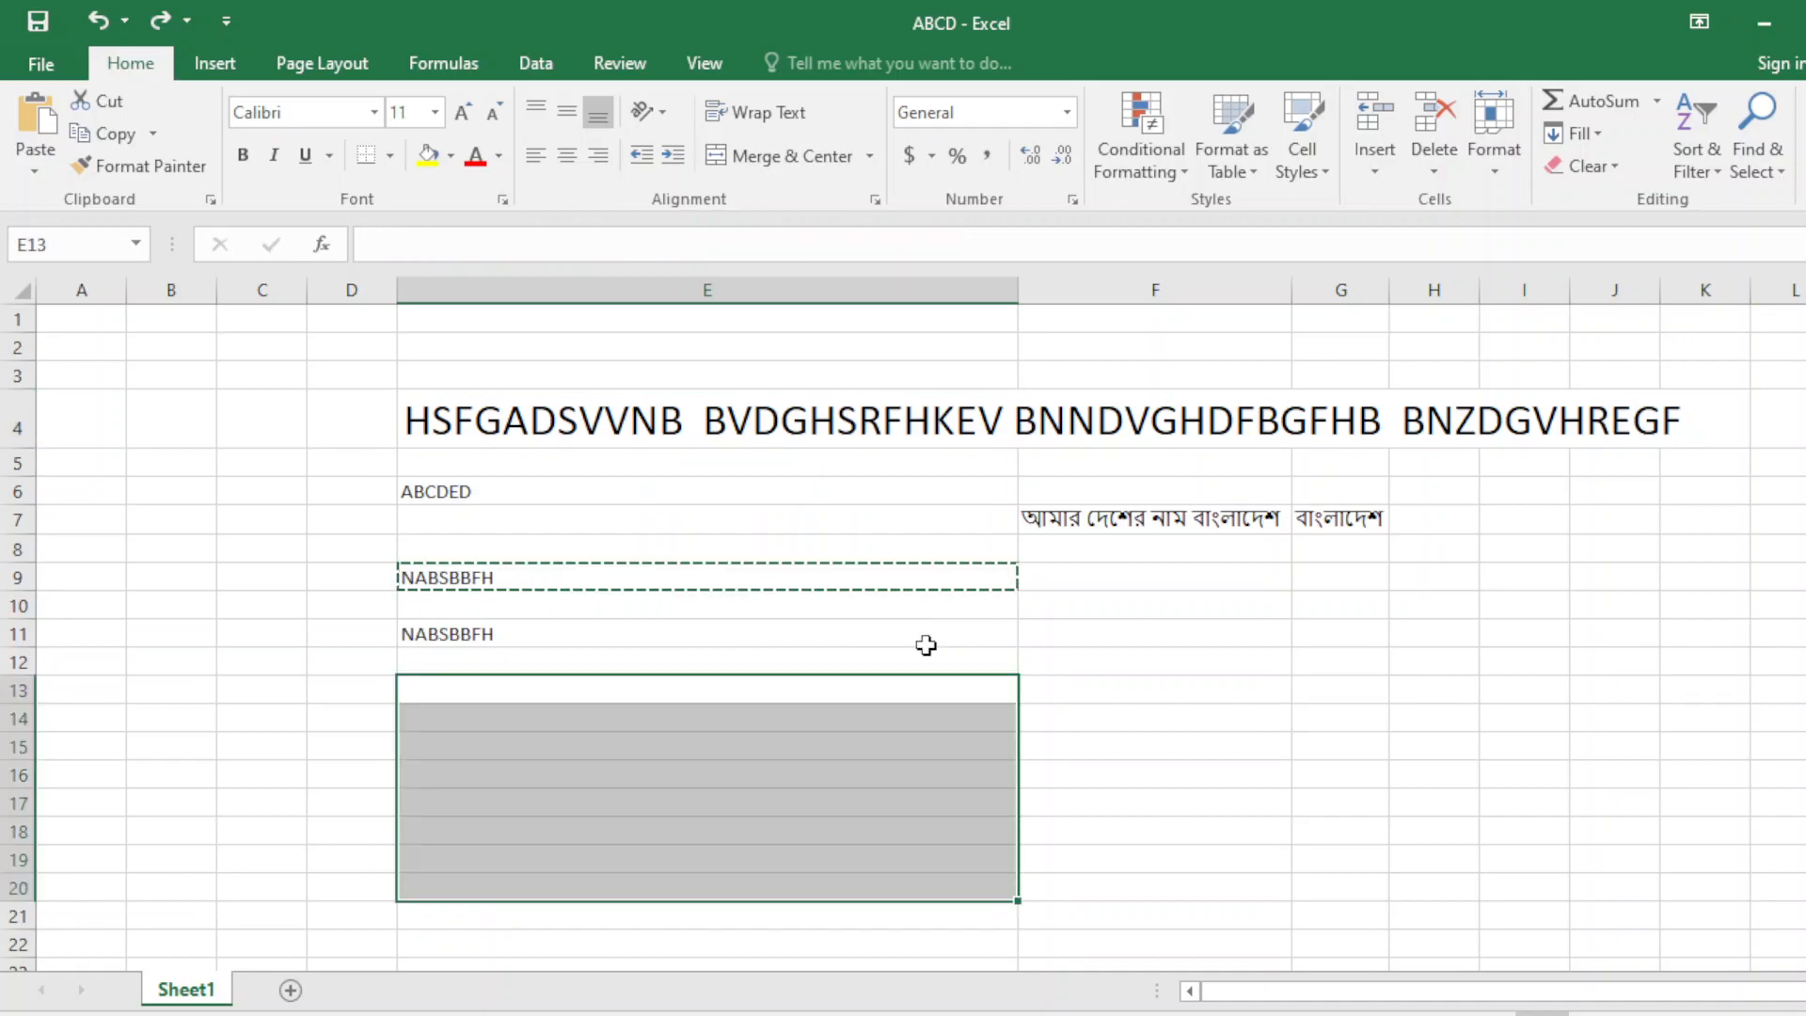
{"action": "left_click", "coordinate": [777, 753]}
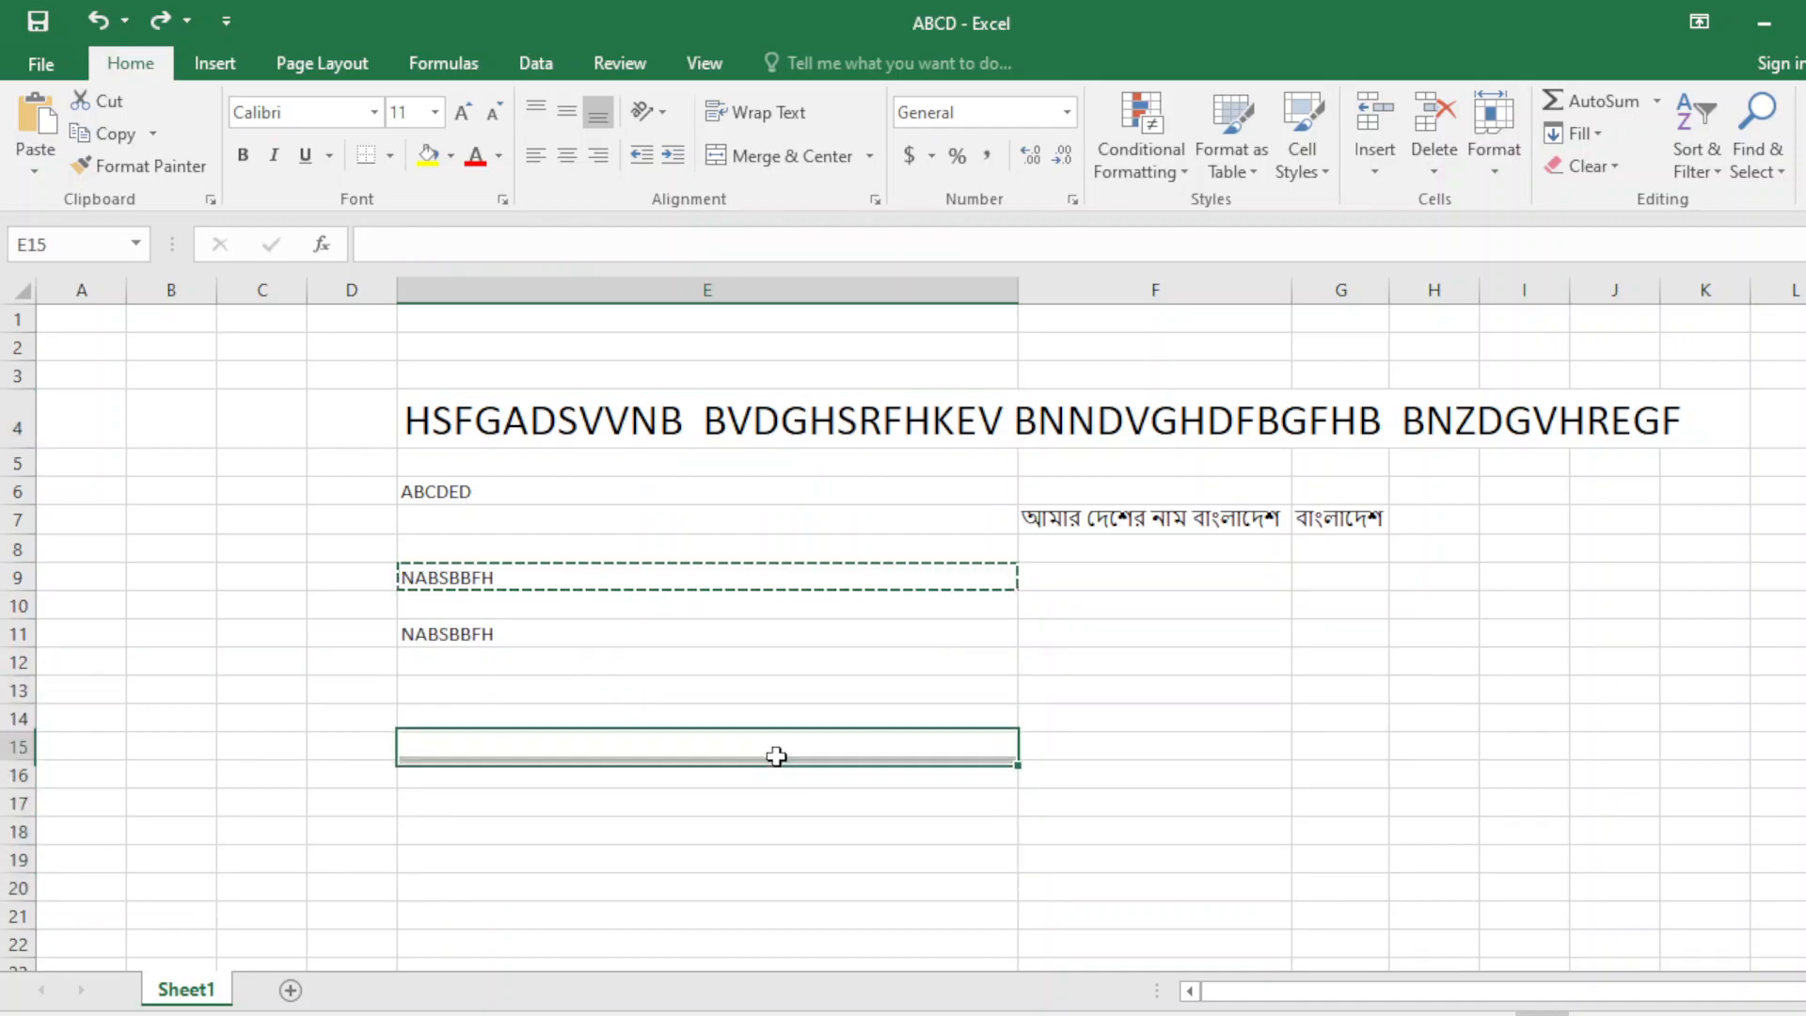
{"action": "left_click", "coordinate": [593, 607]}
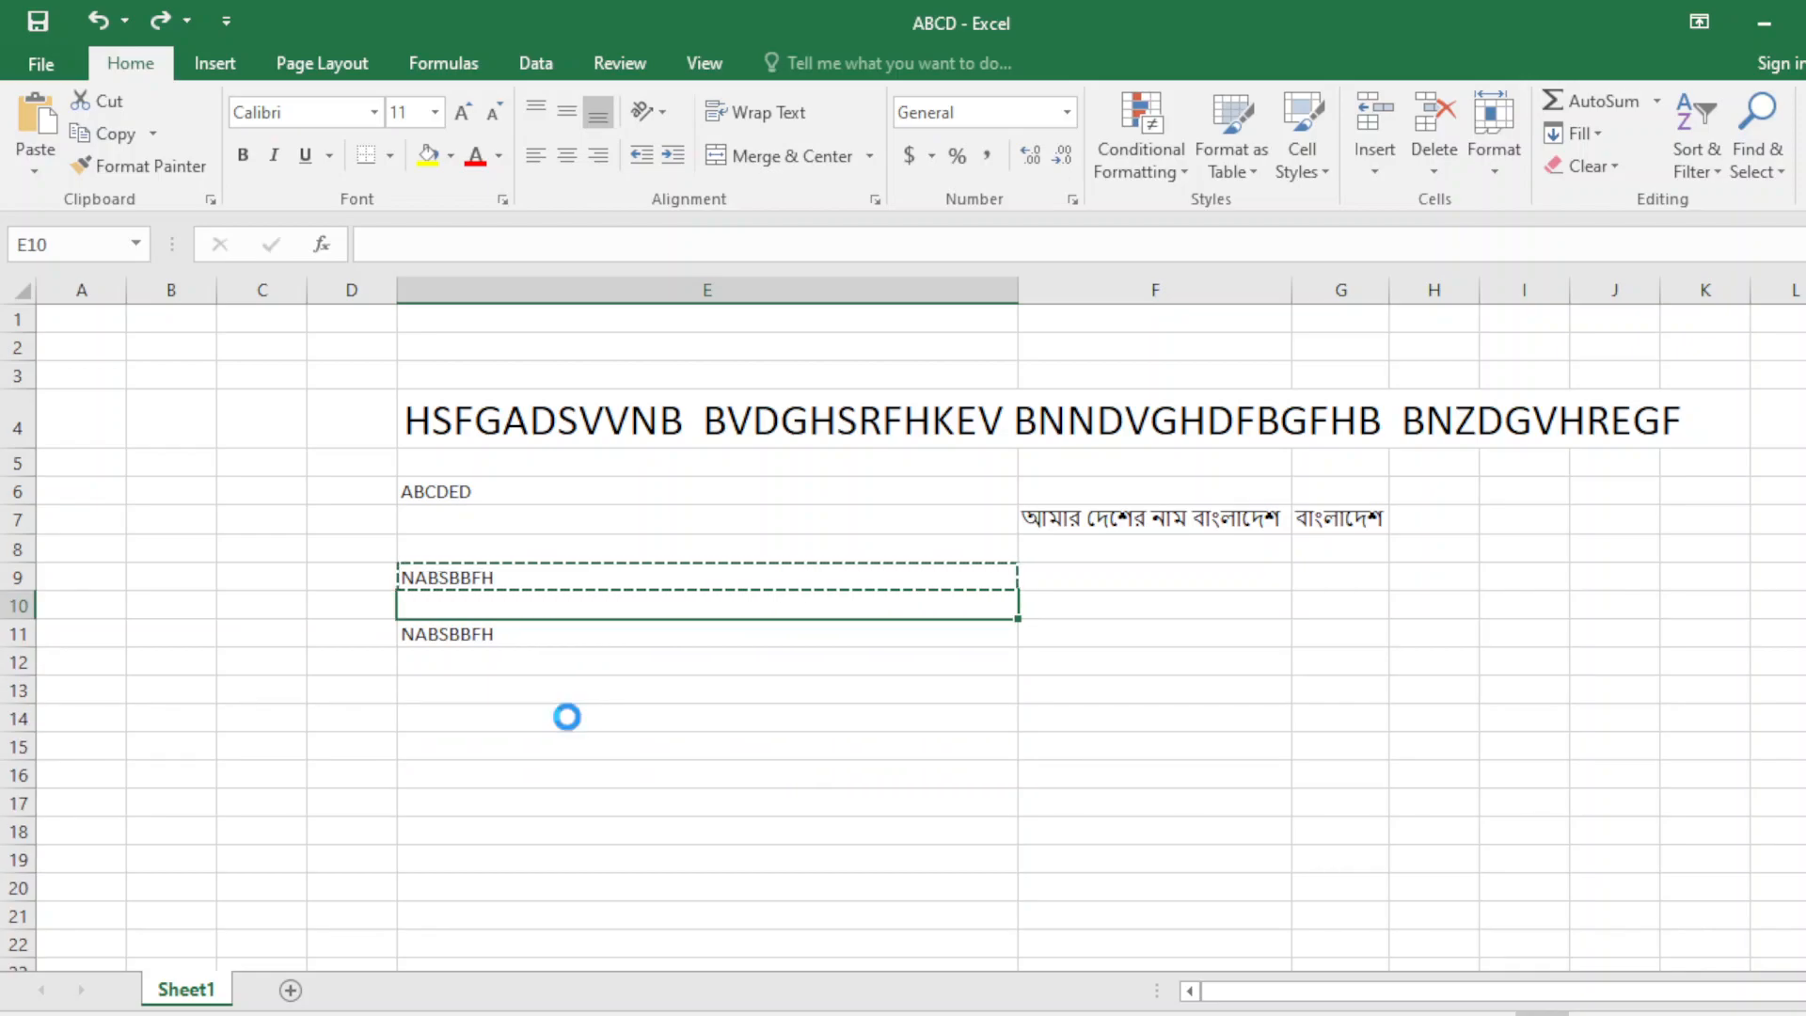
Redo the NABSBBFH pastes into E11 and E13:E20, then minimise Excel to the desktop.
{"action": "key", "text": "ctrl+y"}
{"action": "key", "text": "ctrl+y"}
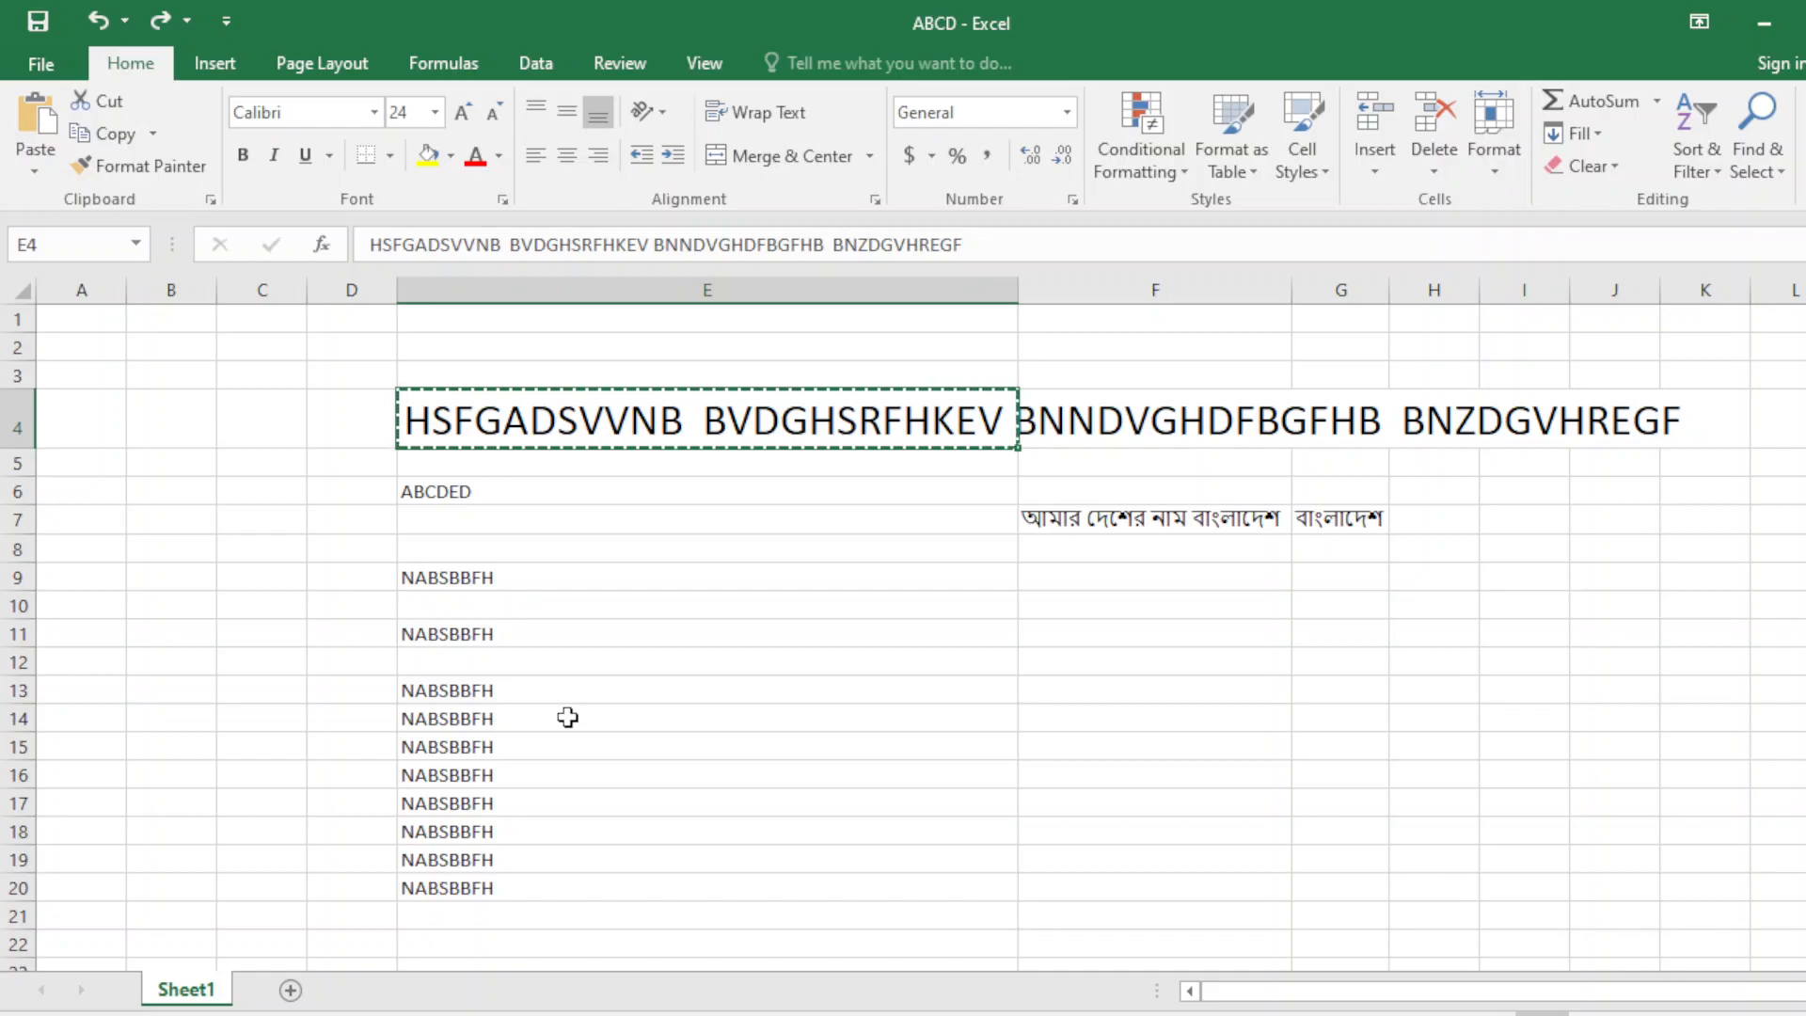
{"action": "key", "text": "ctrl+z"}
{"action": "key", "text": "ctrl+z"}
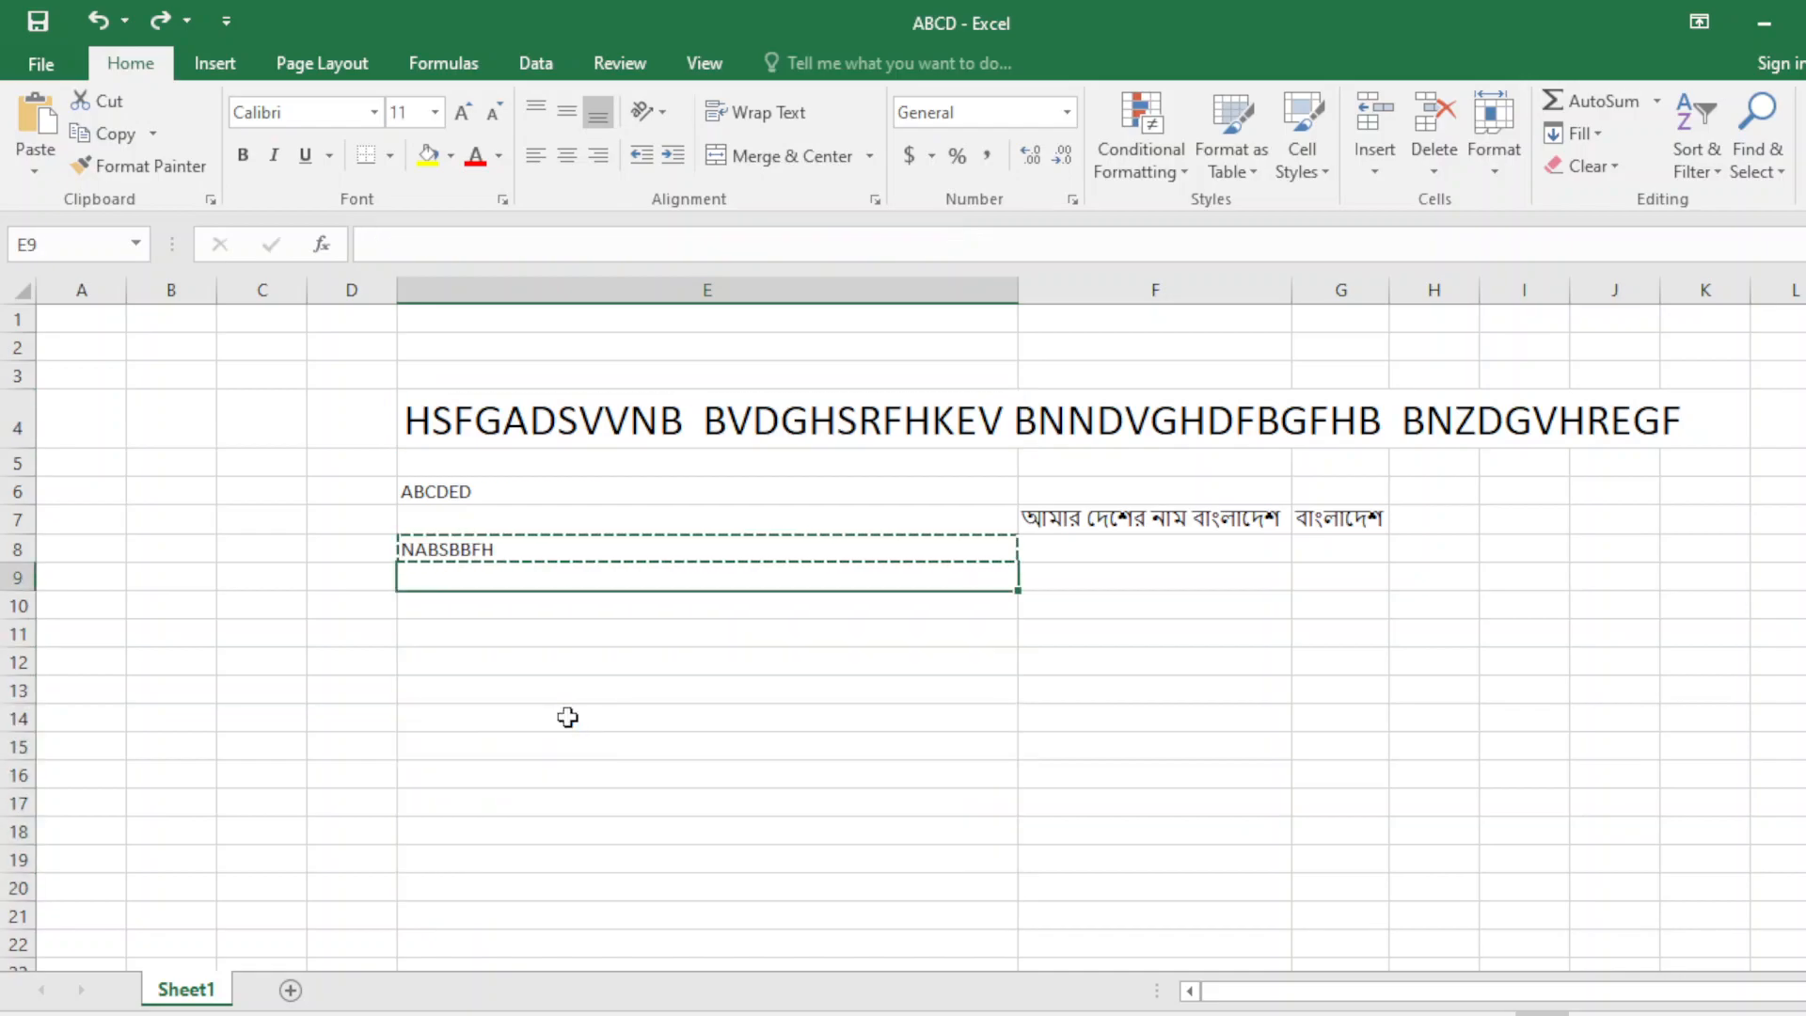
{"action": "key", "text": "ctrl+y"}
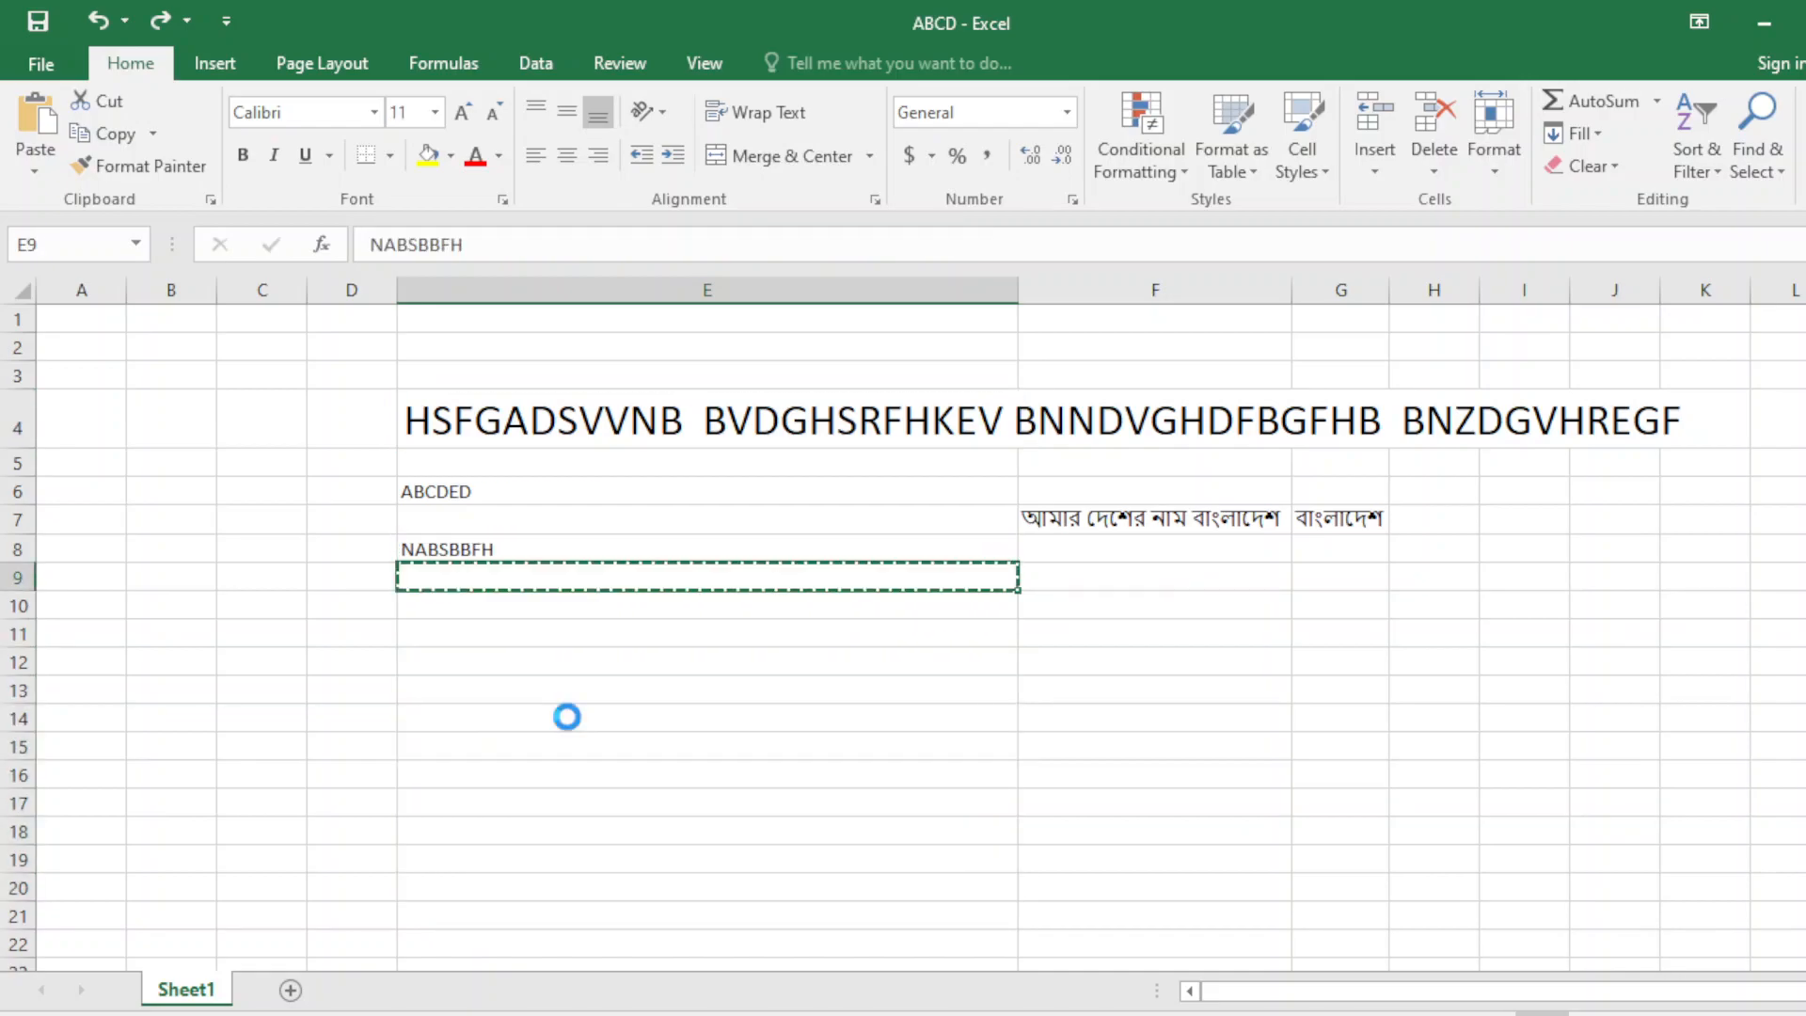
{"action": "key", "text": "ctrl+y"}
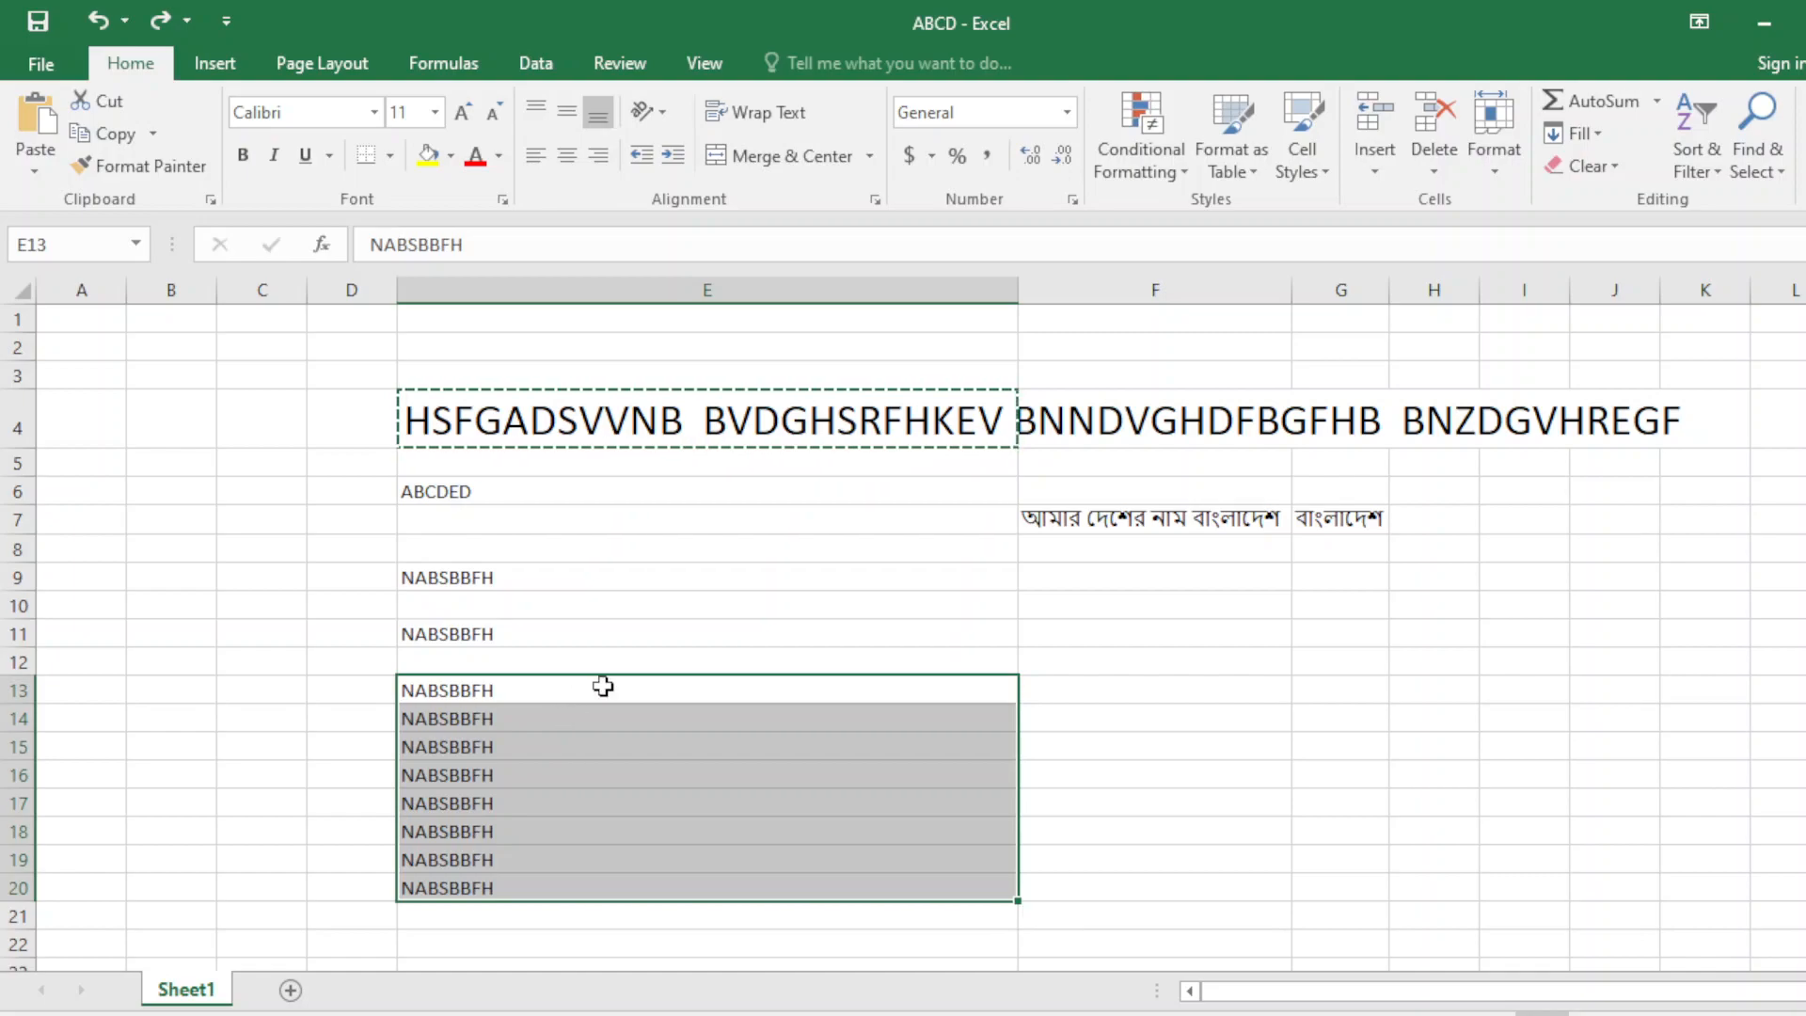
{"action": "left_click", "coordinate": [1755, 15]}
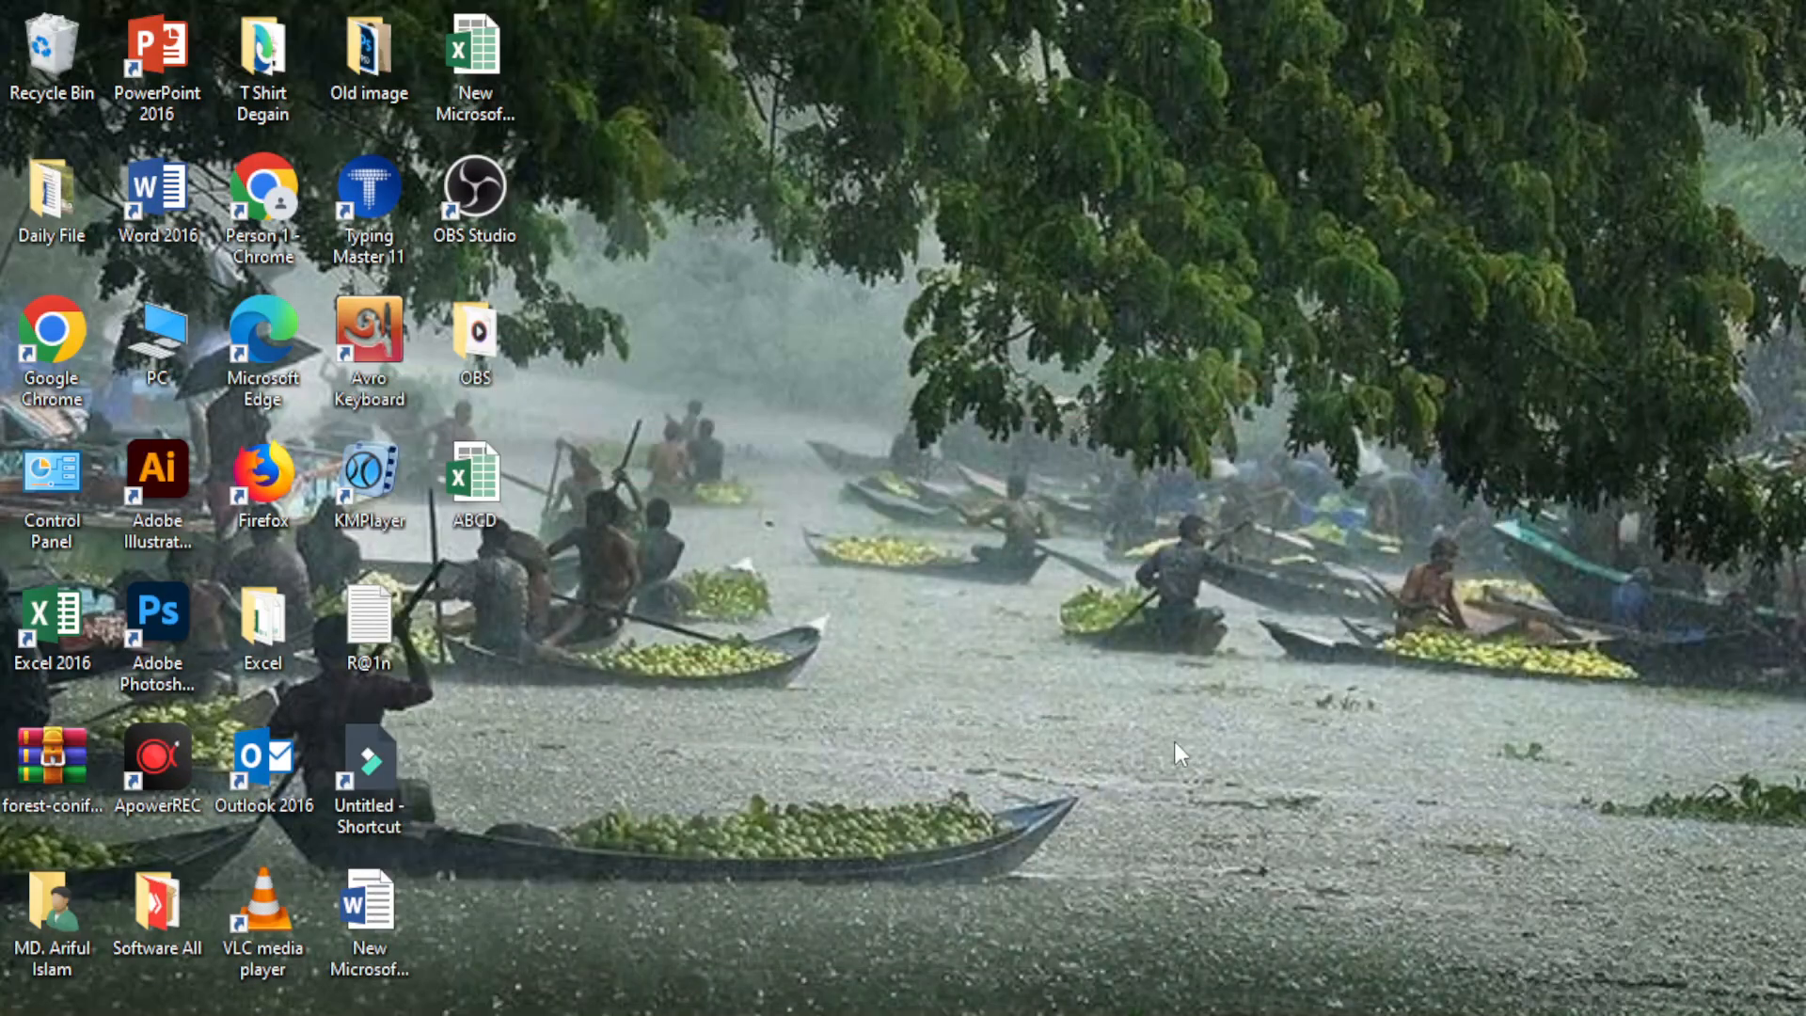